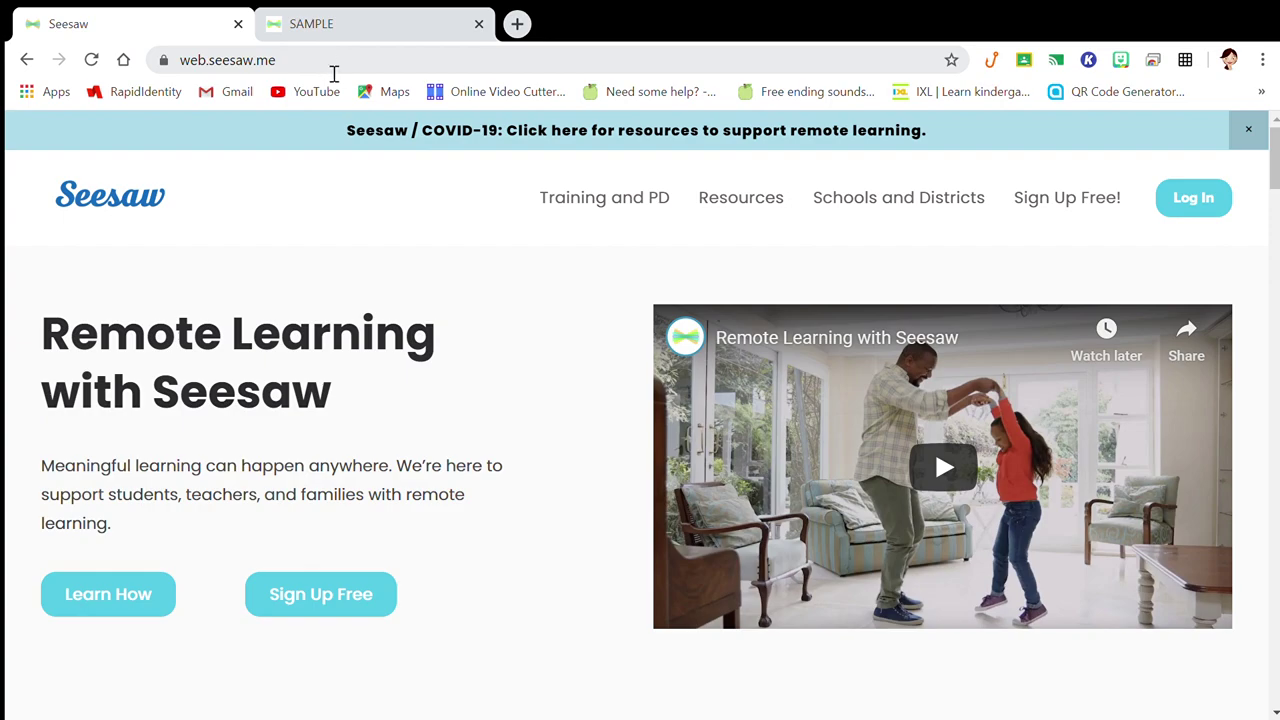
Switch to the SAMPLE class in Seesaw, choosing it from the teacher's class list, and open its class settings.
left_click(334, 74)
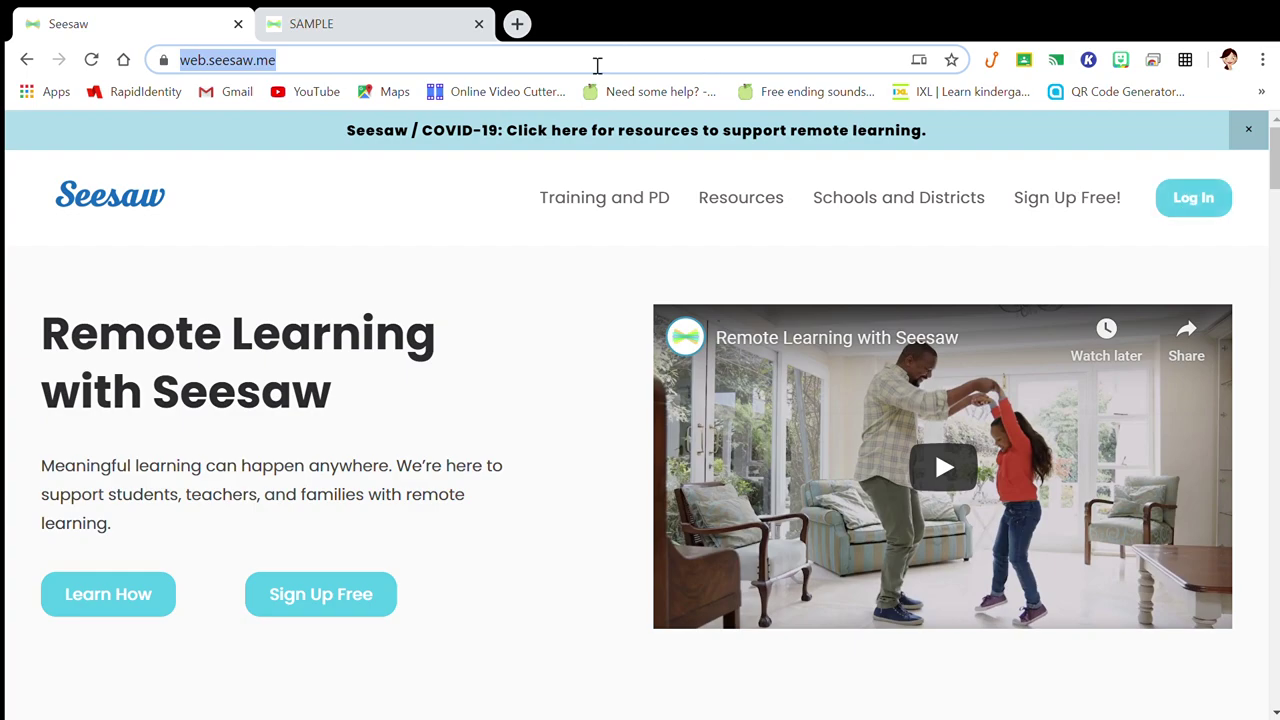
left_click(390, 23)
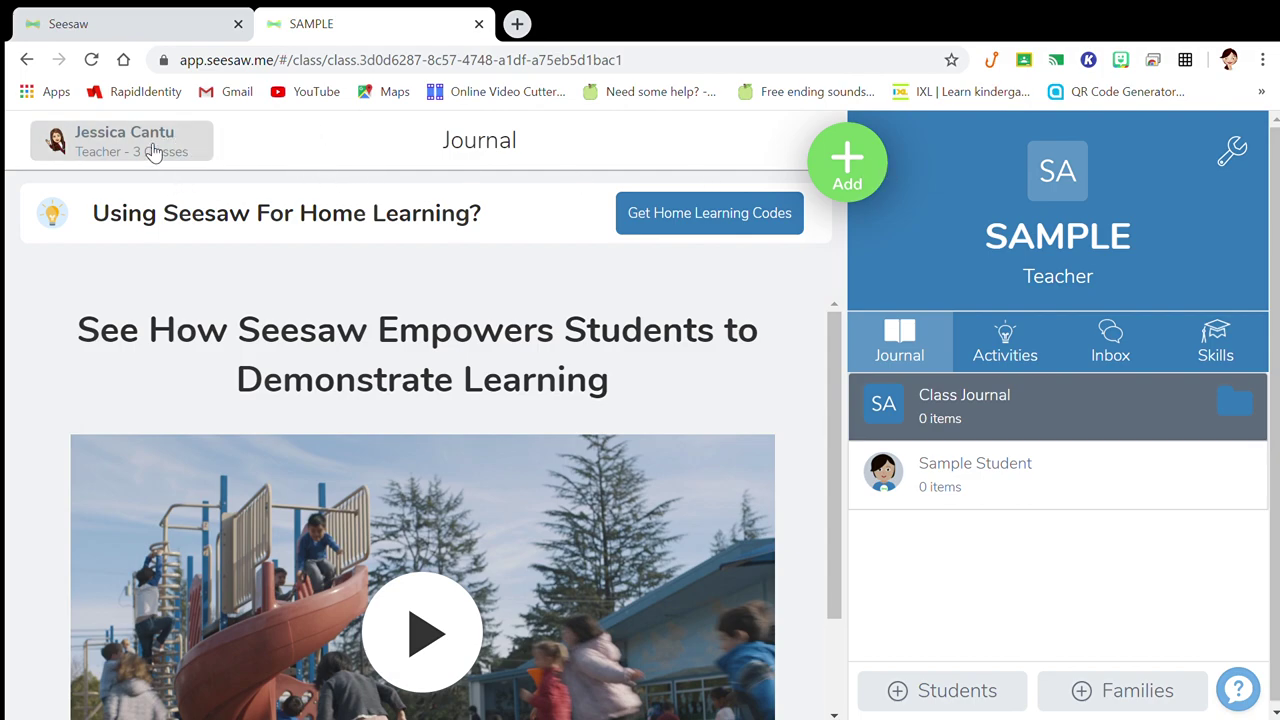
left_click(121, 160)
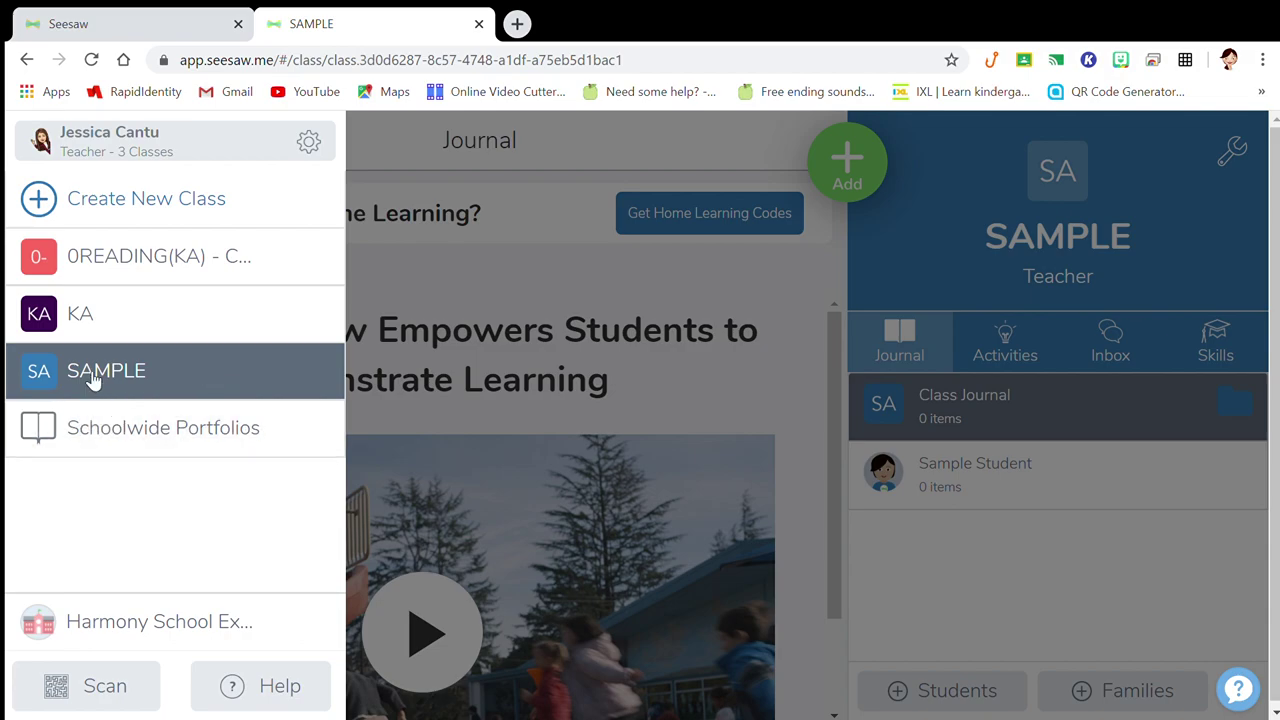
left_click(137, 381)
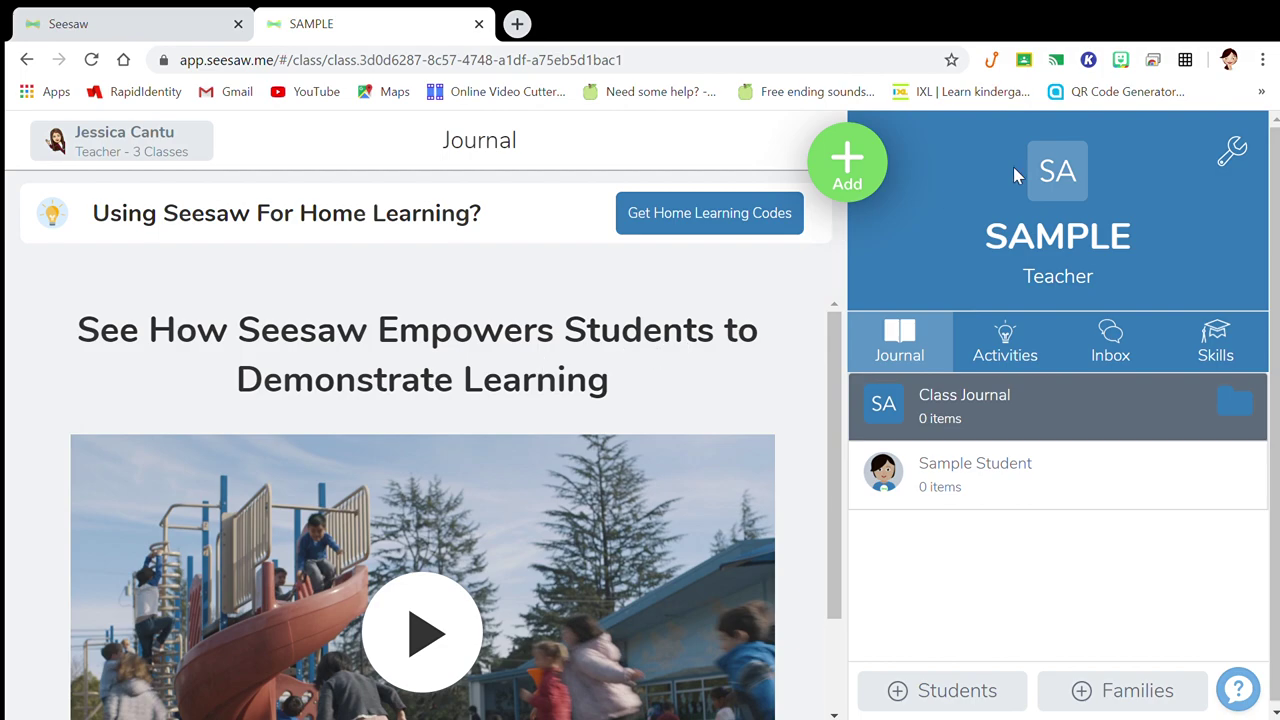
left_click(1230, 160)
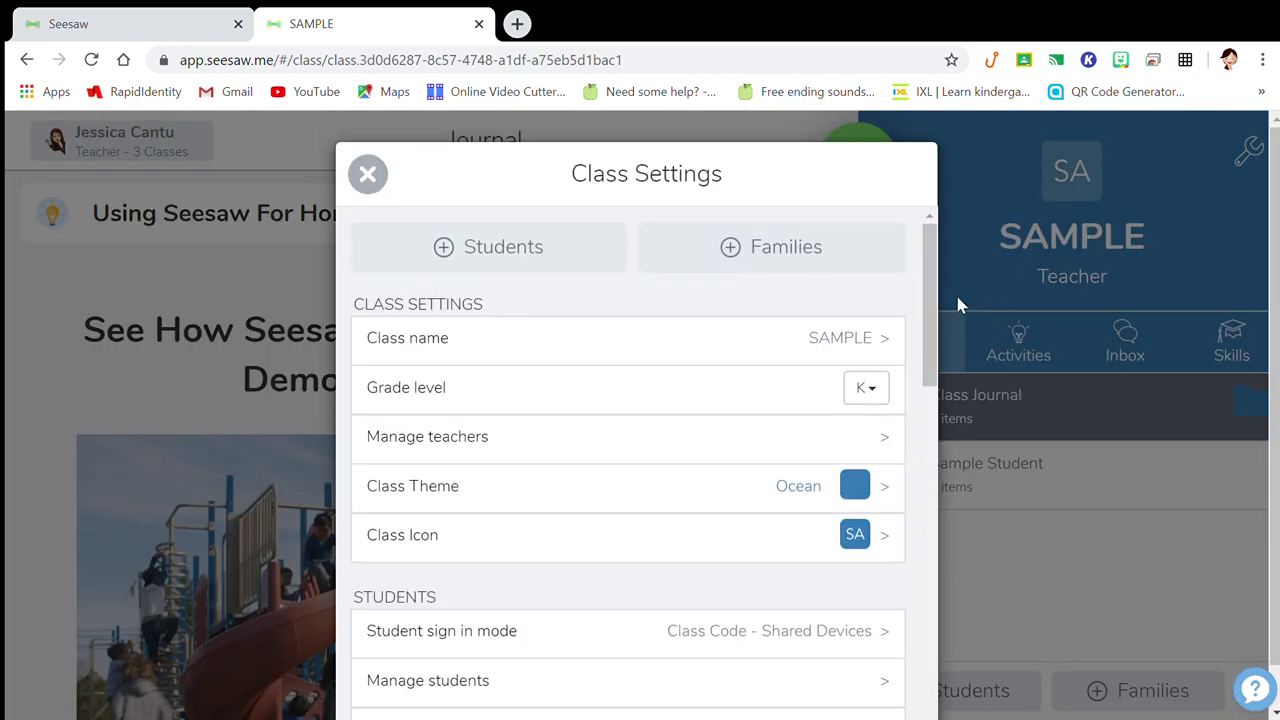
Change the class icon to the paint palette and back to the SA initials.
left_click_drag(923, 261, 926, 307)
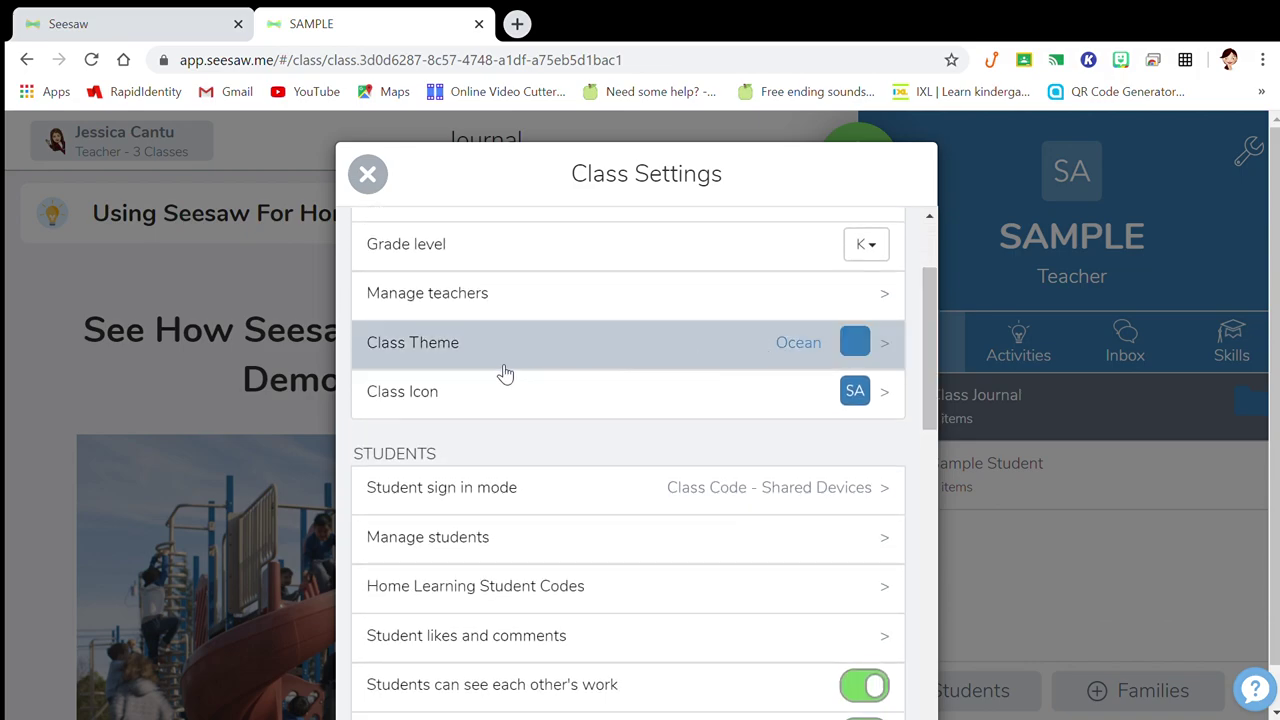
left_click(857, 393)
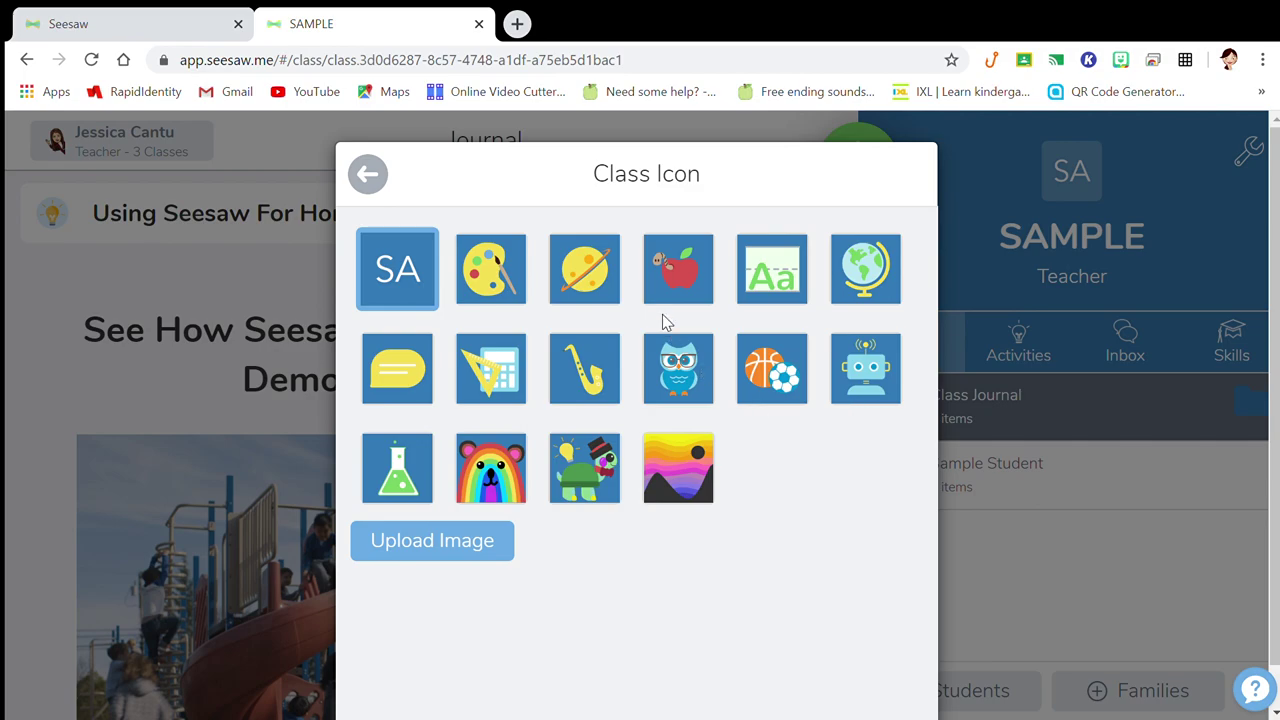
left_click(486, 272)
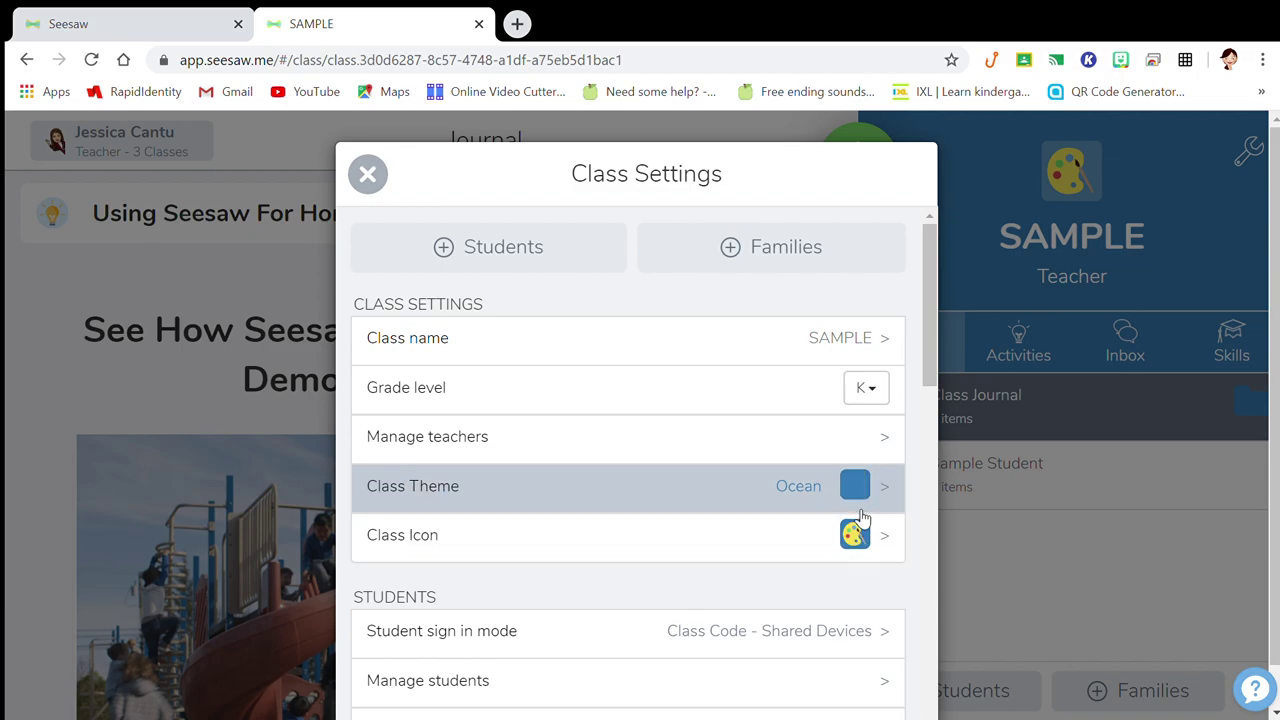
left_click(857, 543)
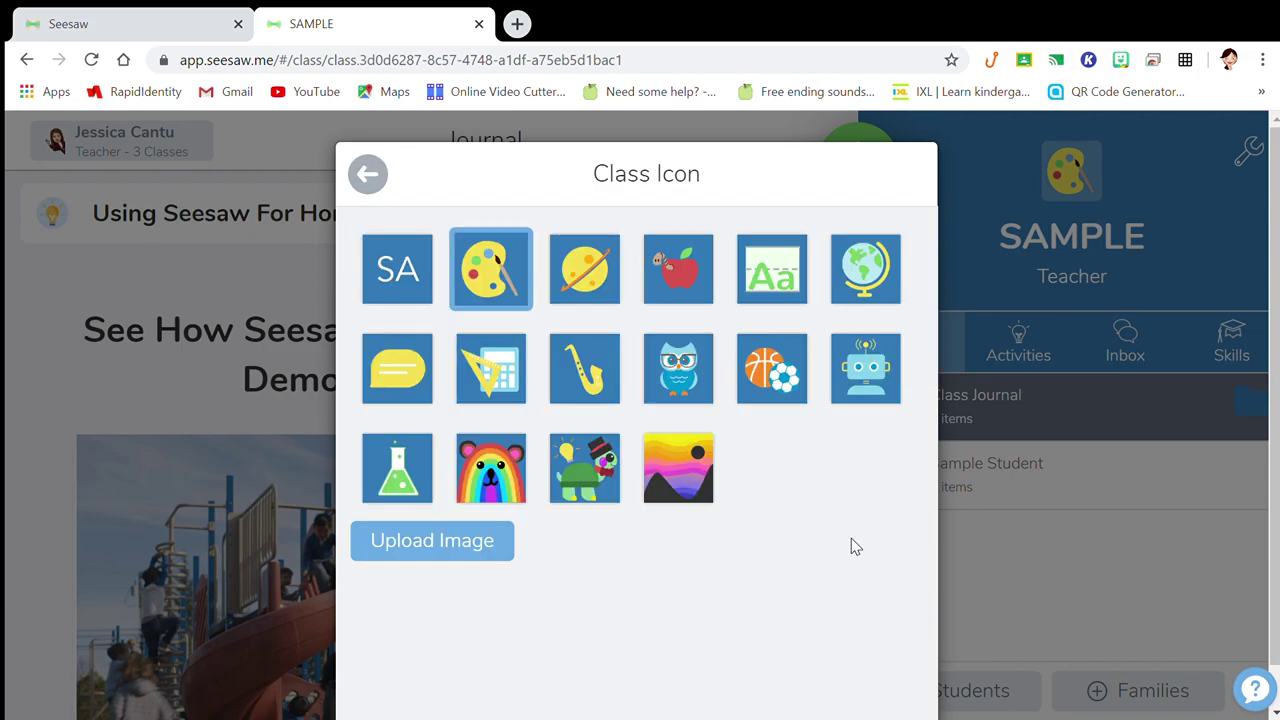
left_click(383, 282)
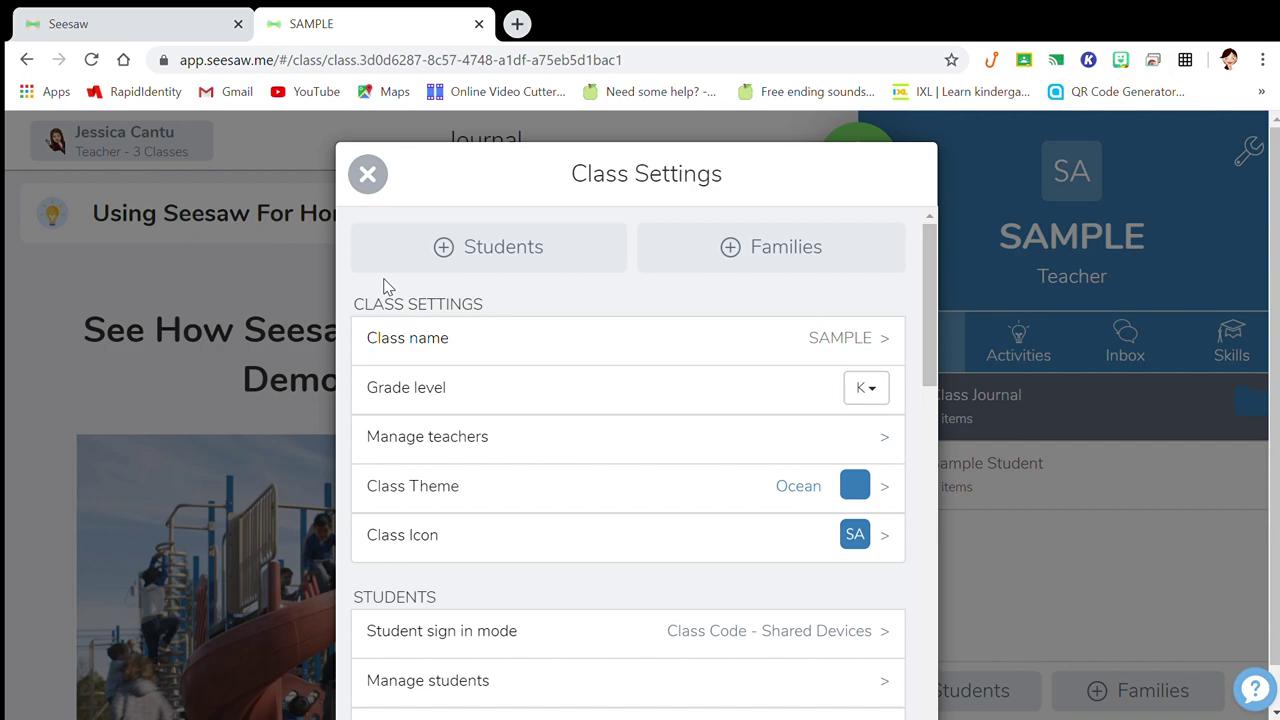
Try the Cloud class theme, and set the class theme to Seafoam instead.
left_click(866, 501)
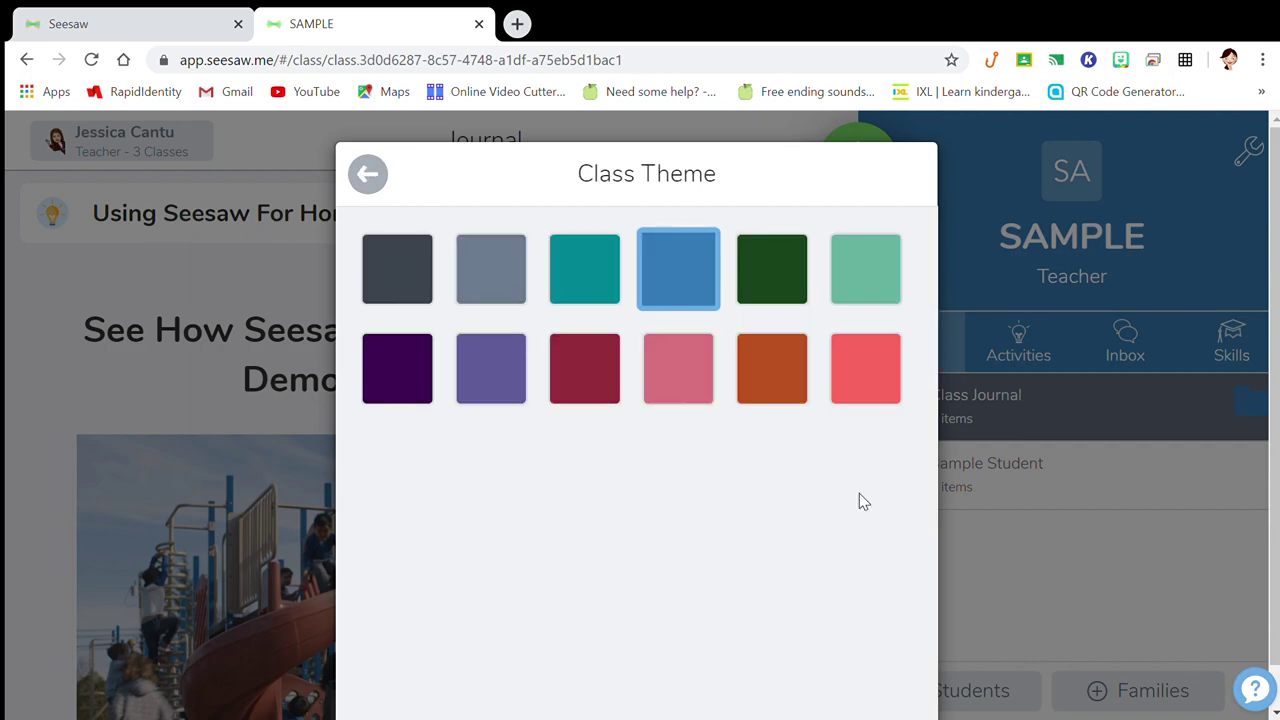
left_click(476, 280)
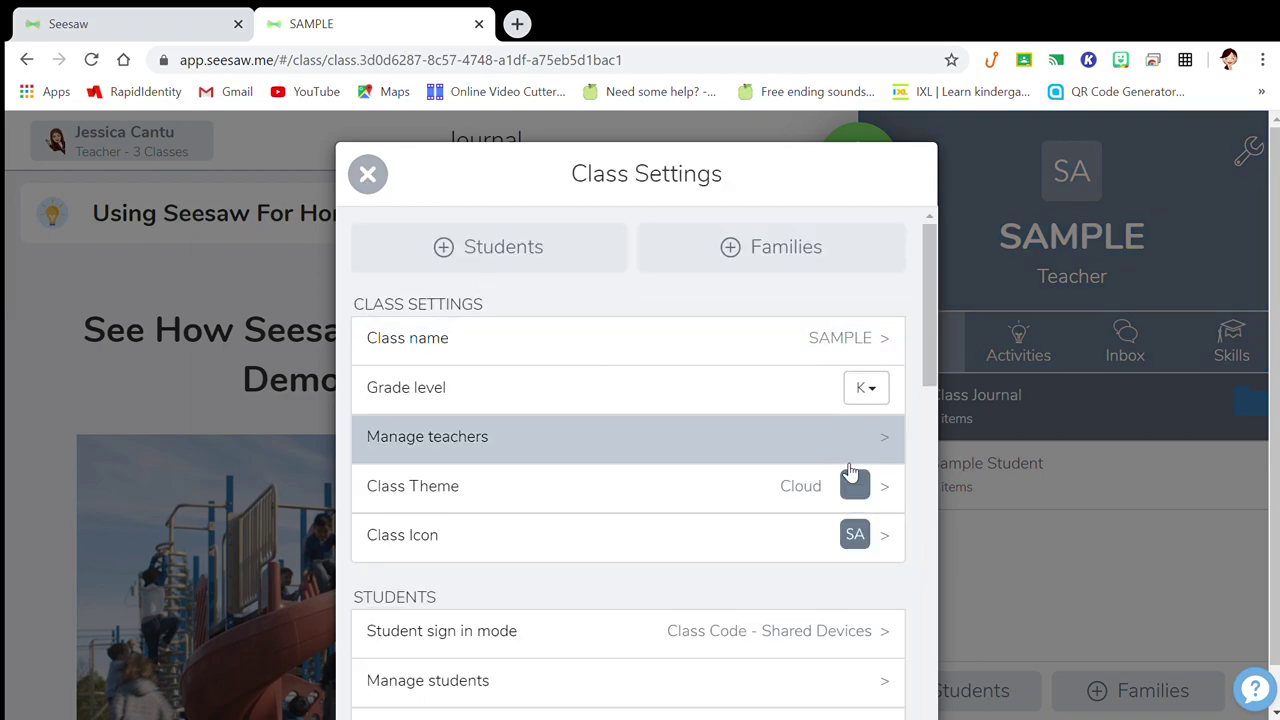
left_click(866, 488)
left_click(863, 288)
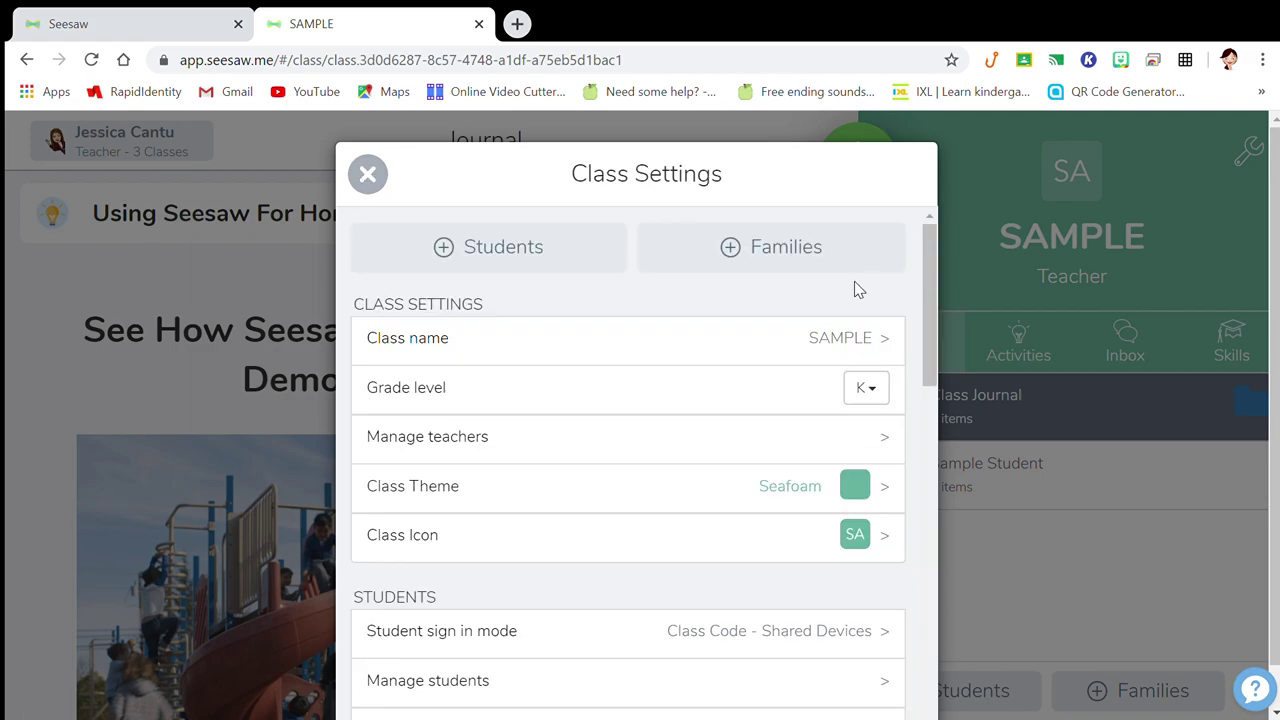
View the class's student management list and return to the class settings.
left_click_drag(920, 281, 929, 381)
left_click(829, 402)
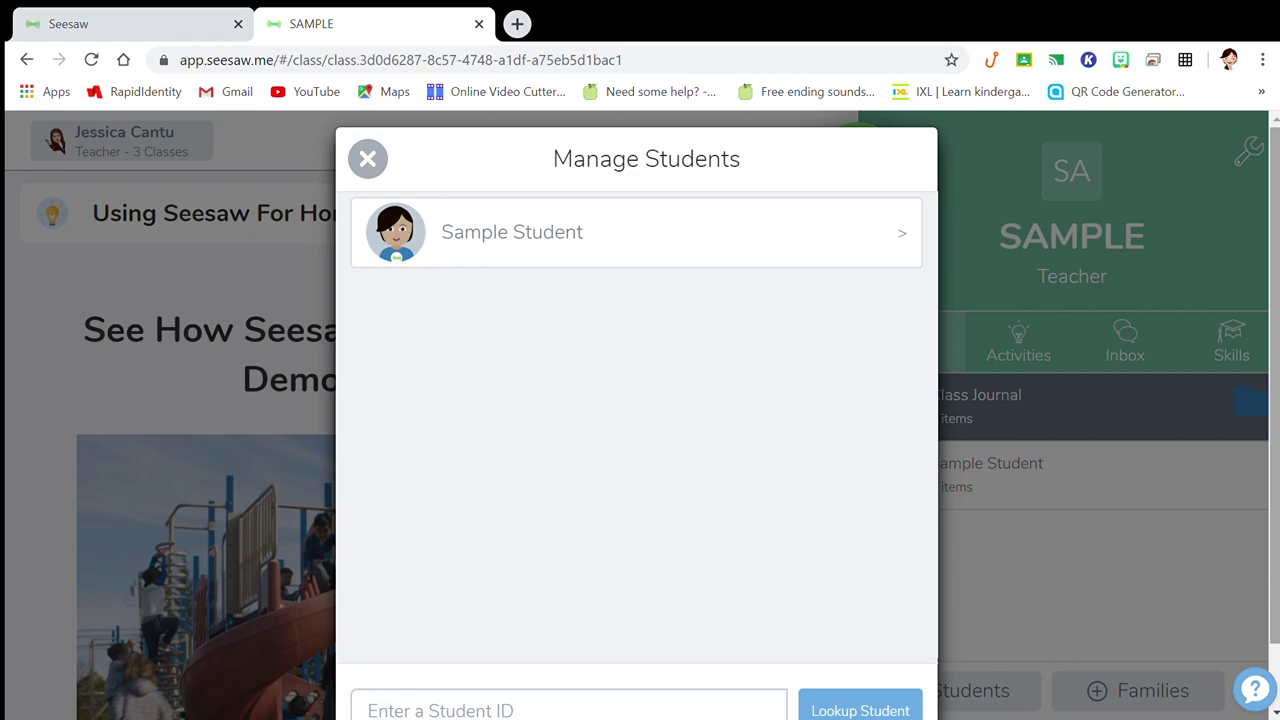
mouse_move(1275, 327)
left_mouse_down()
mouse_move(1275, 504)
mouse_move(1262, 308)
left_mouse_up()
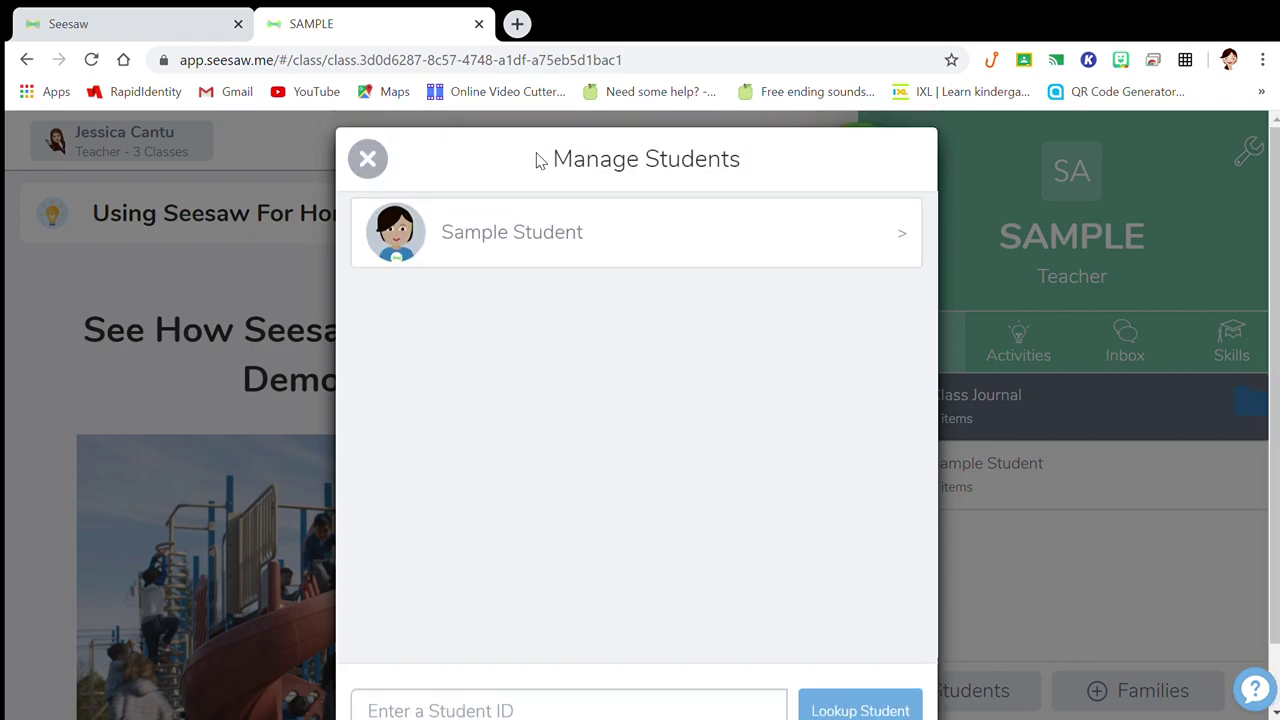
left_click(368, 160)
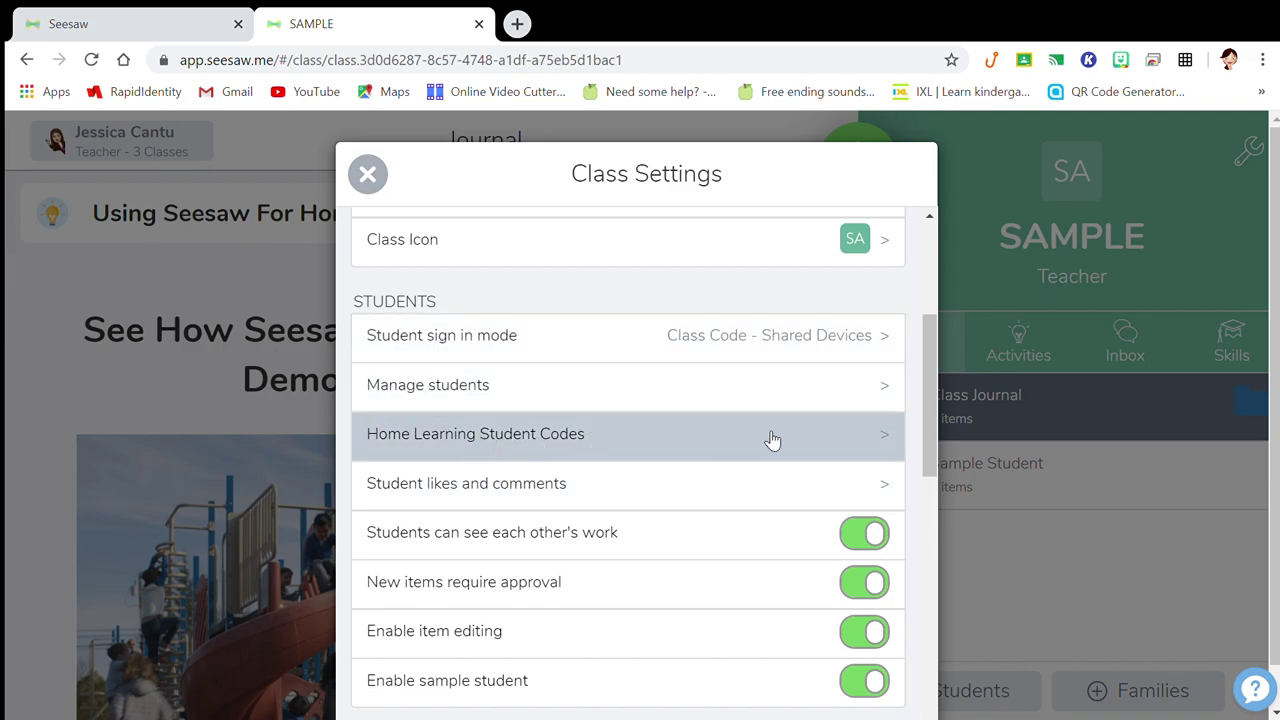
Download the Home Learning student codes for the SAMPLE class and open the downloaded file.
left_click(882, 434)
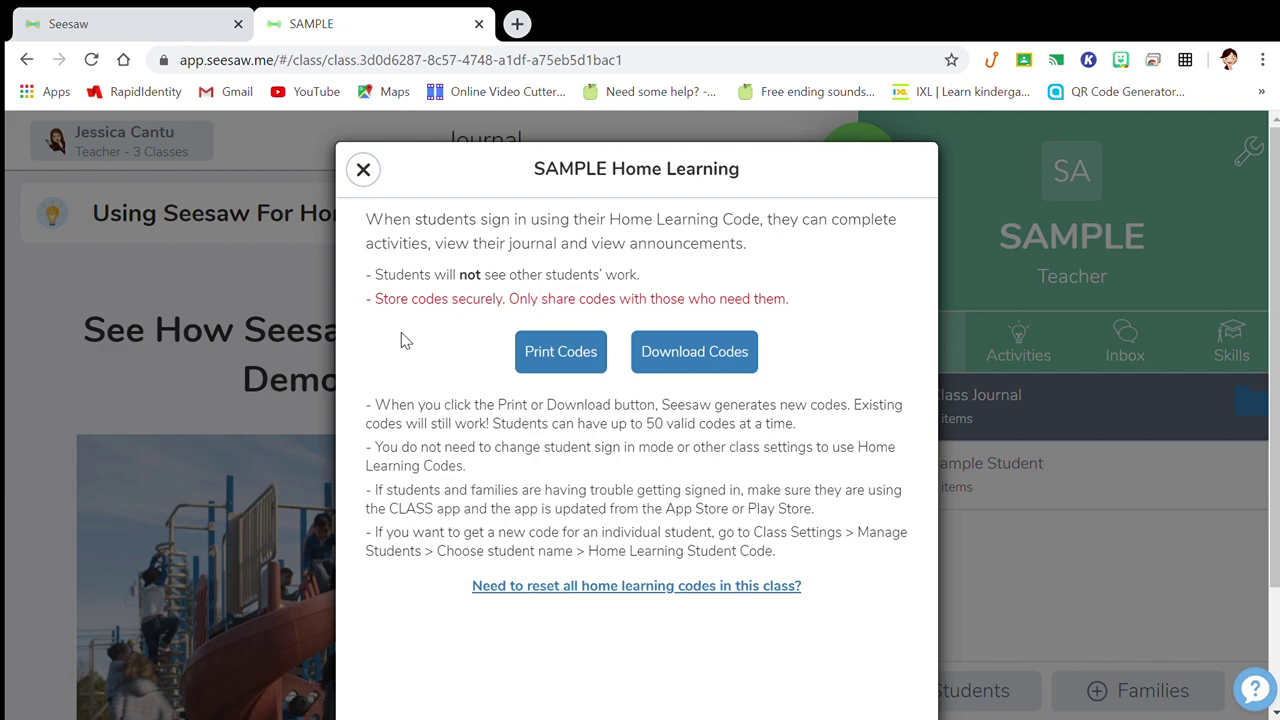
left_click(563, 360)
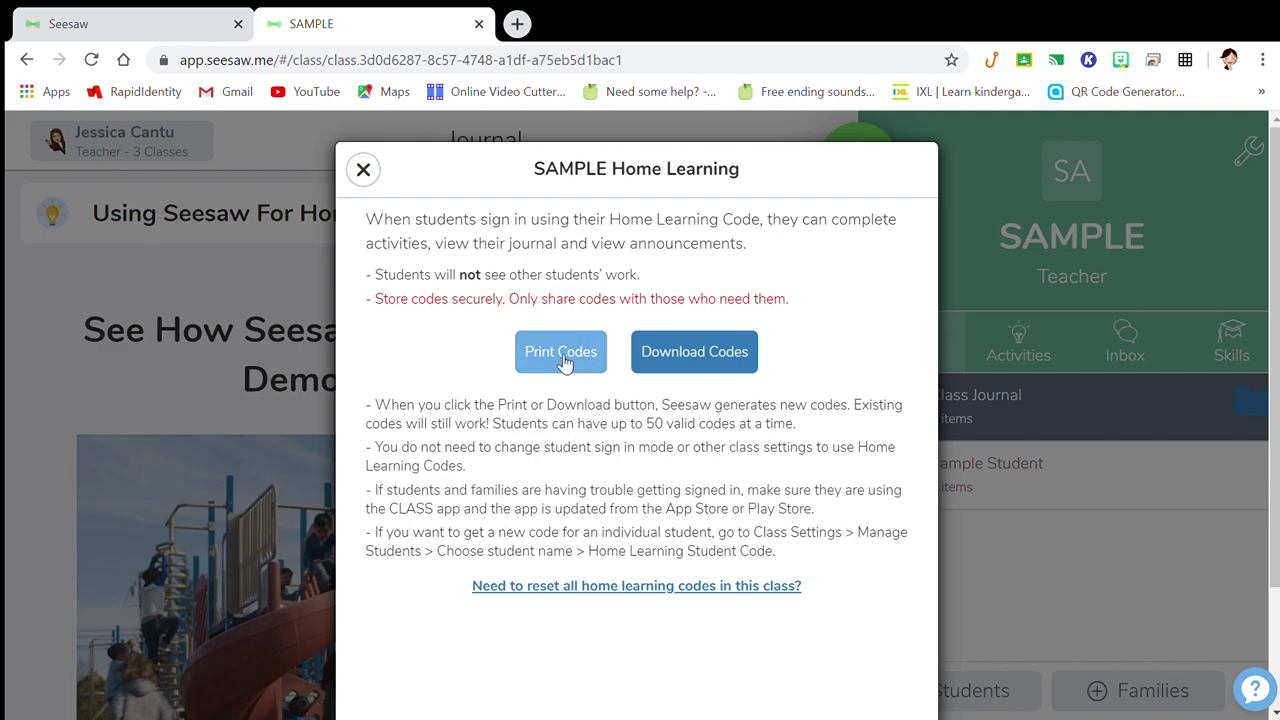
left_click(735, 352)
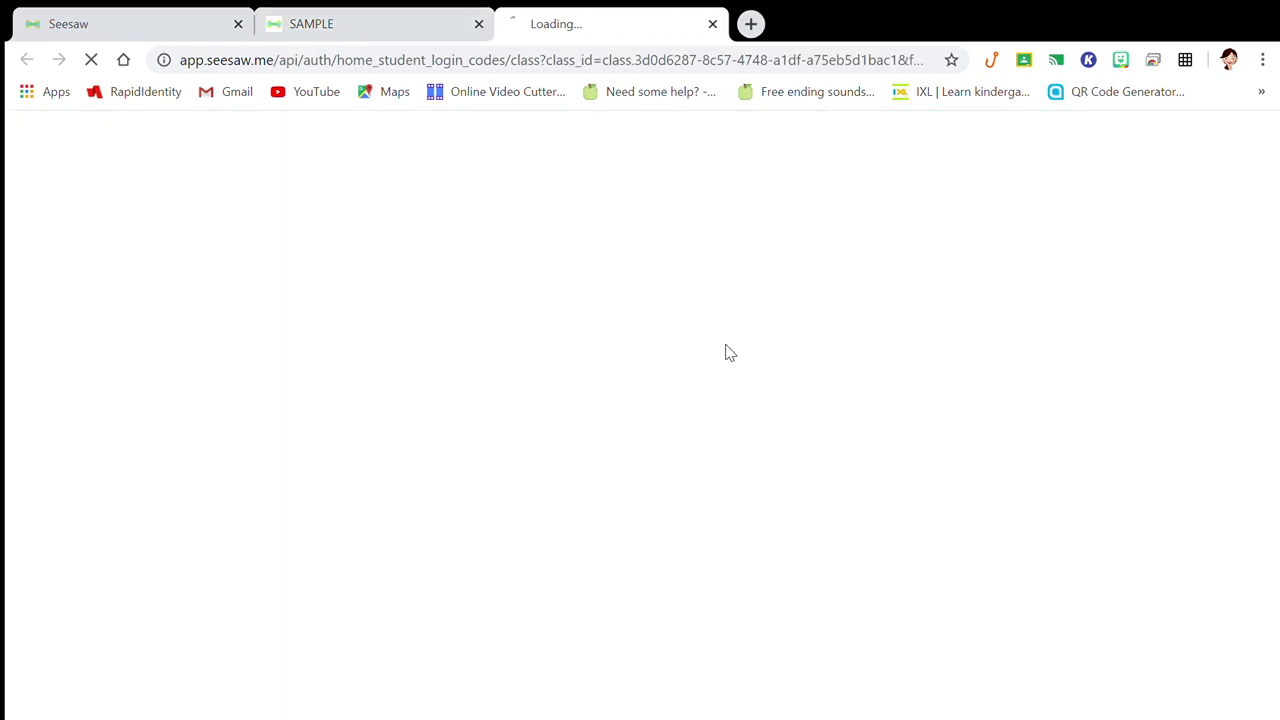
left_click(158, 703)
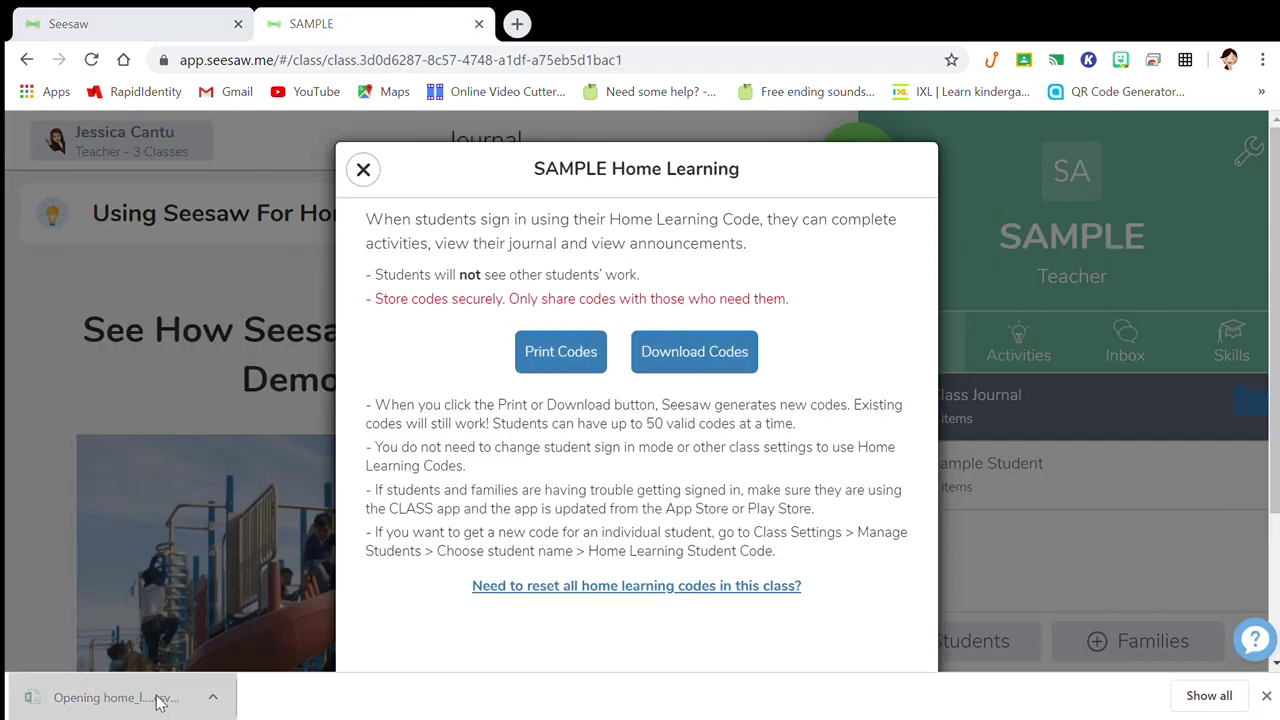
Review the printable Home Learning sign-in codes document, close it, and return to the class settings.
left_click(579, 352)
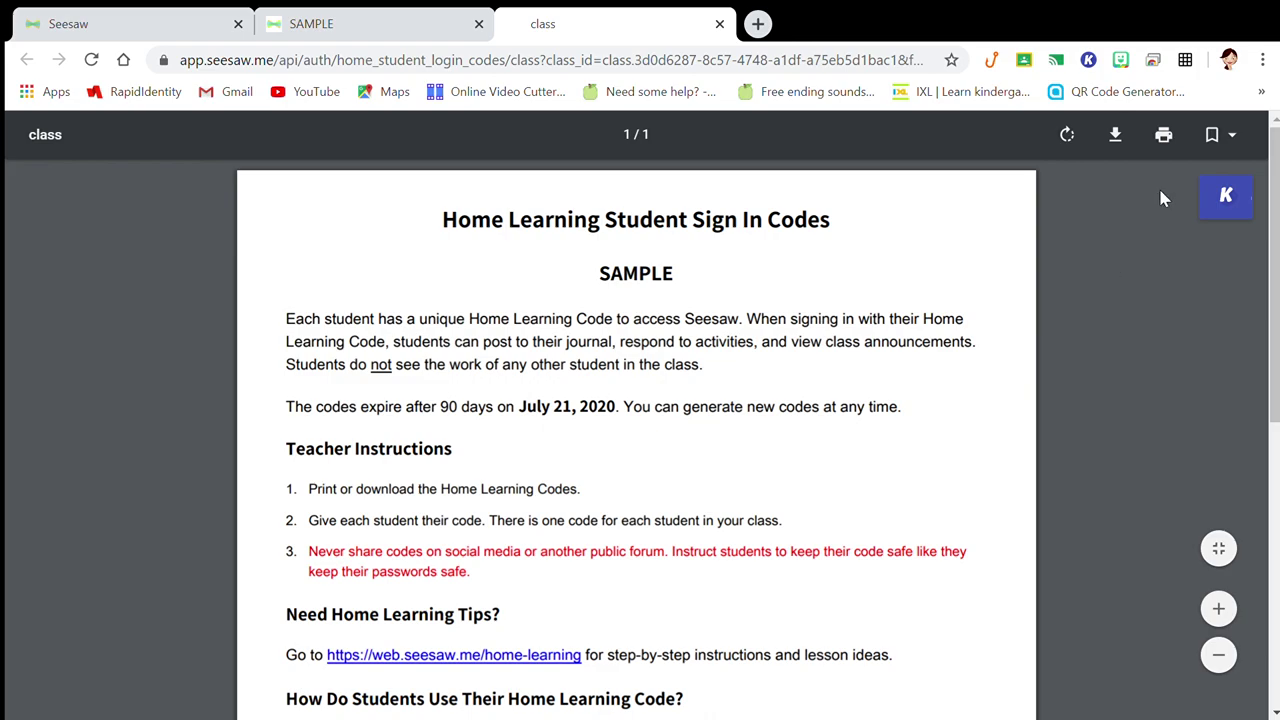
scroll(1262, 388, "down", 5)
left_click_drag(1262, 388, 1272, 108)
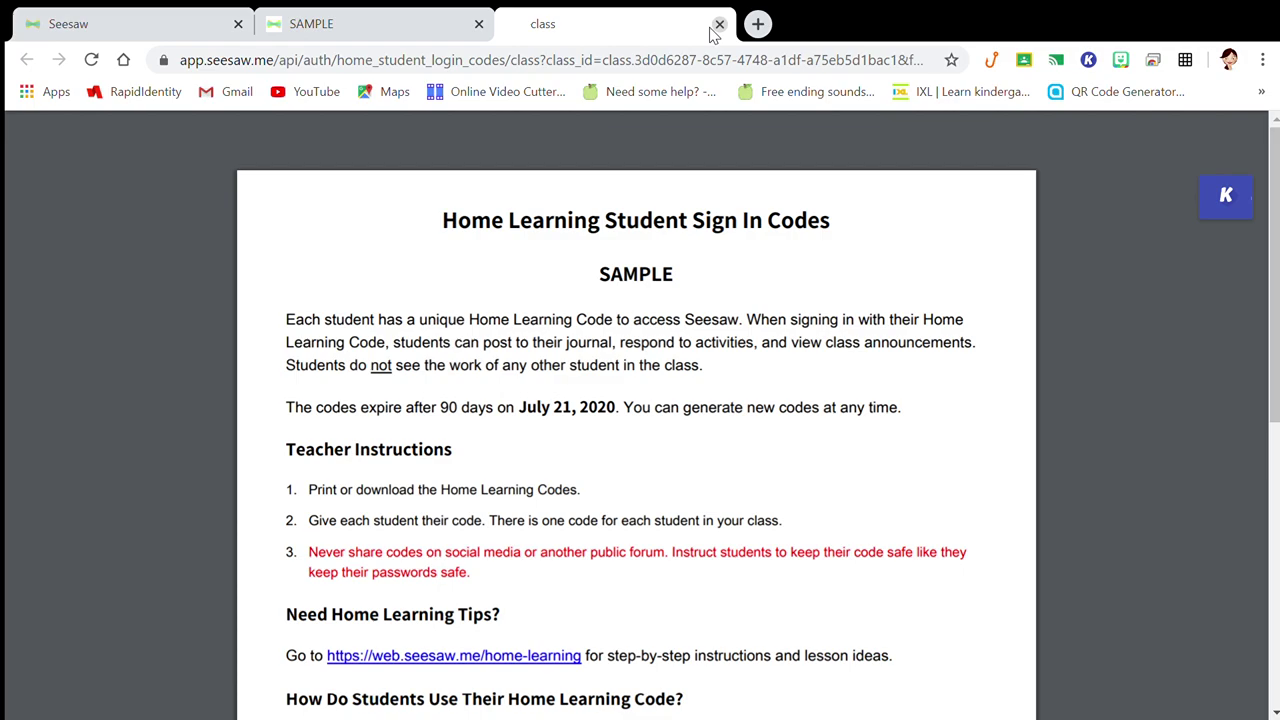
left_click(719, 24)
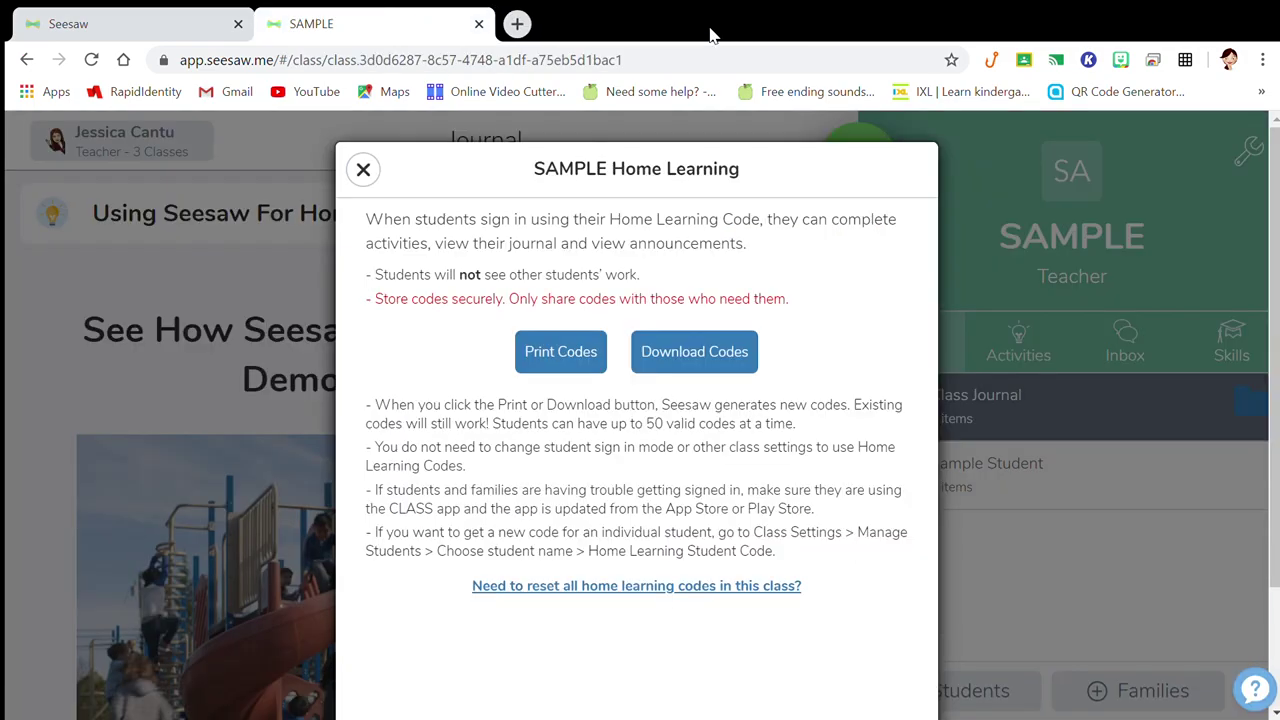
left_click(363, 171)
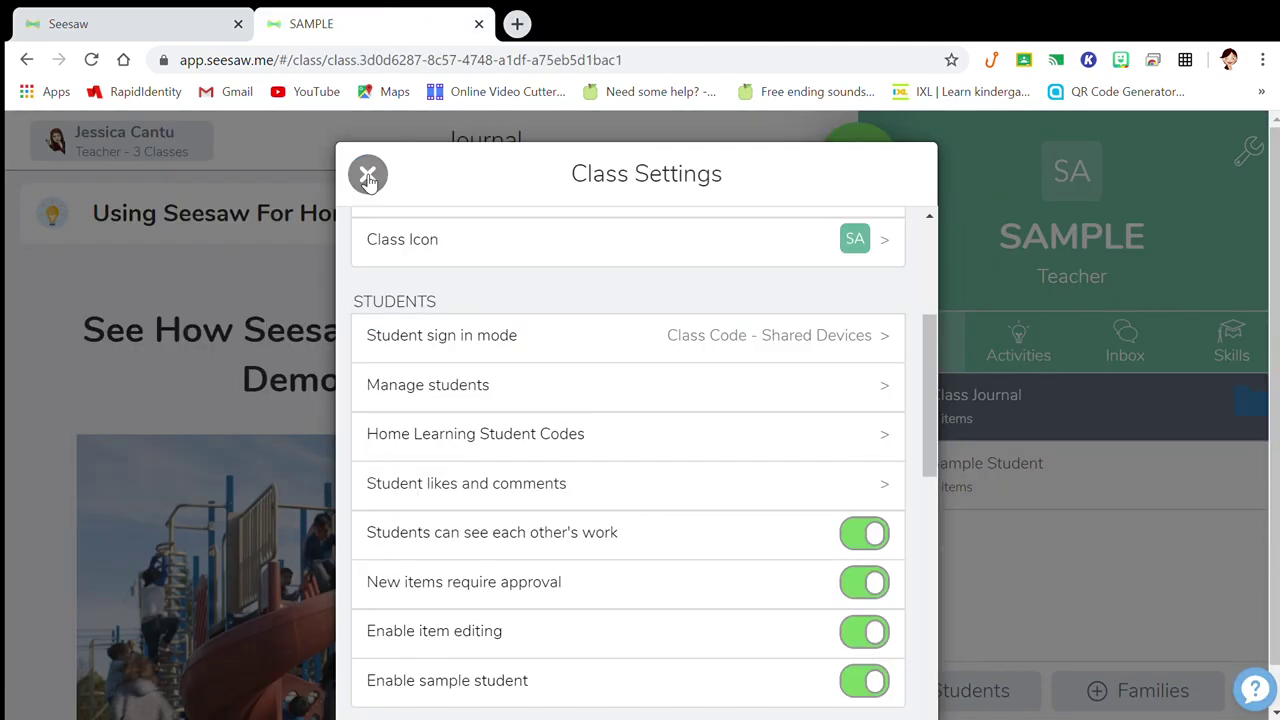
Turn off the setting that lets students see each other's work and confirm the change.
left_click_drag(924, 351, 932, 429)
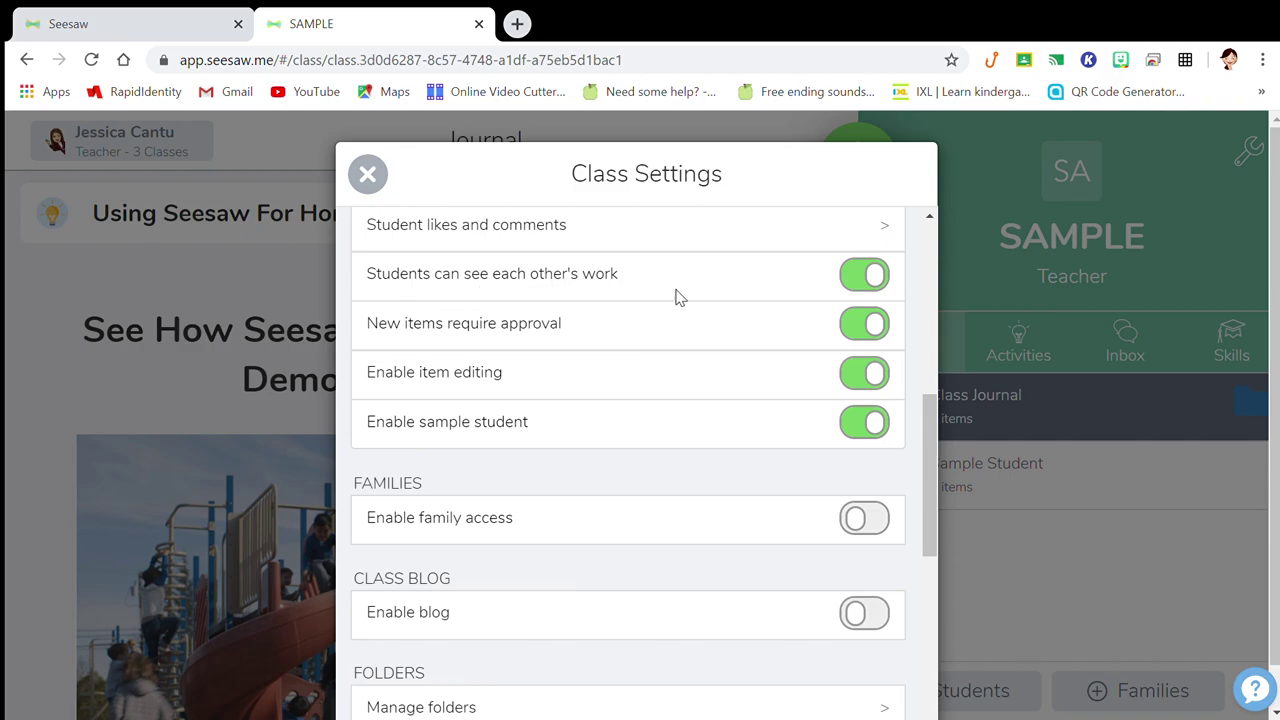
left_click(850, 277)
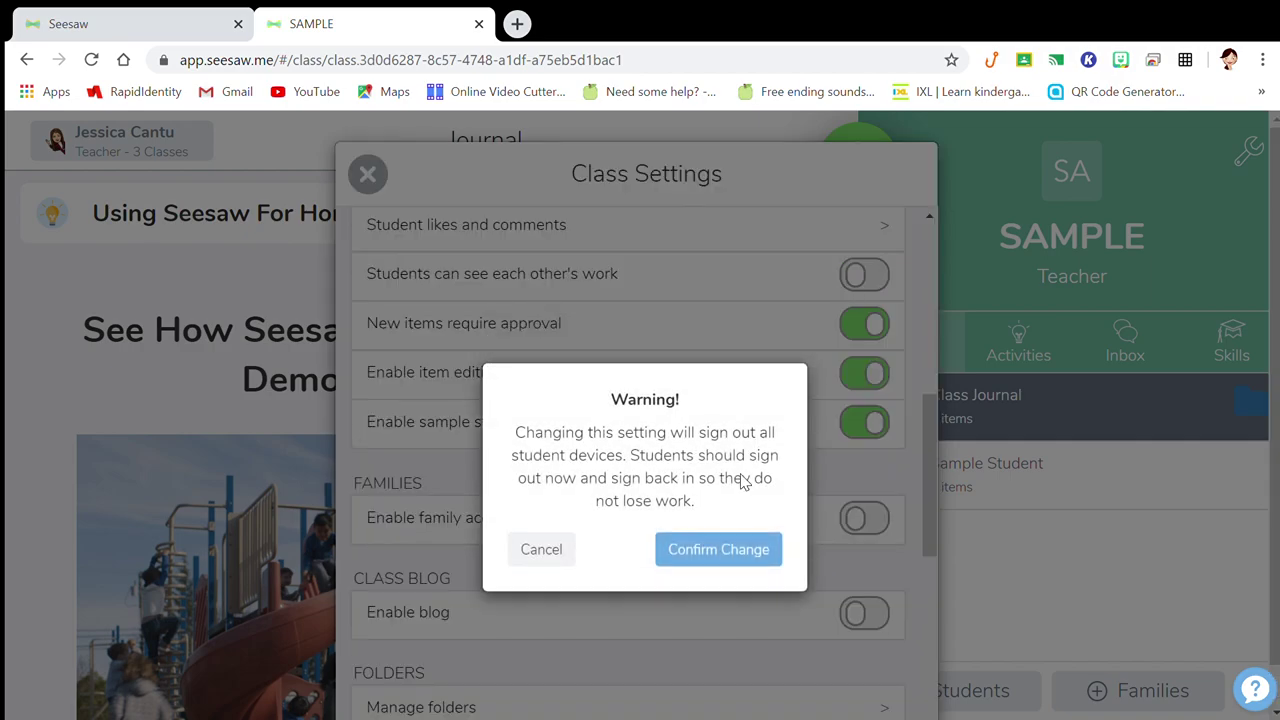
left_click(684, 555)
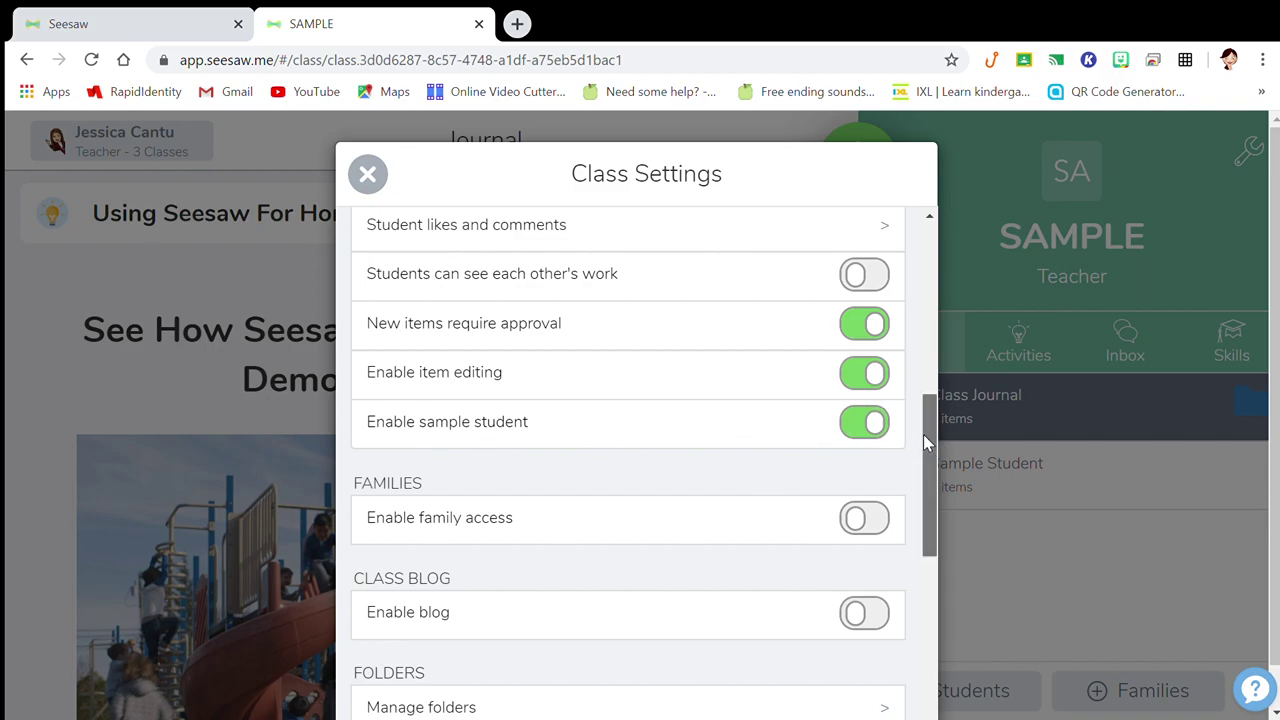
Enable family access for the class and check the option for inviting families.
left_click_drag(923, 434, 925, 502)
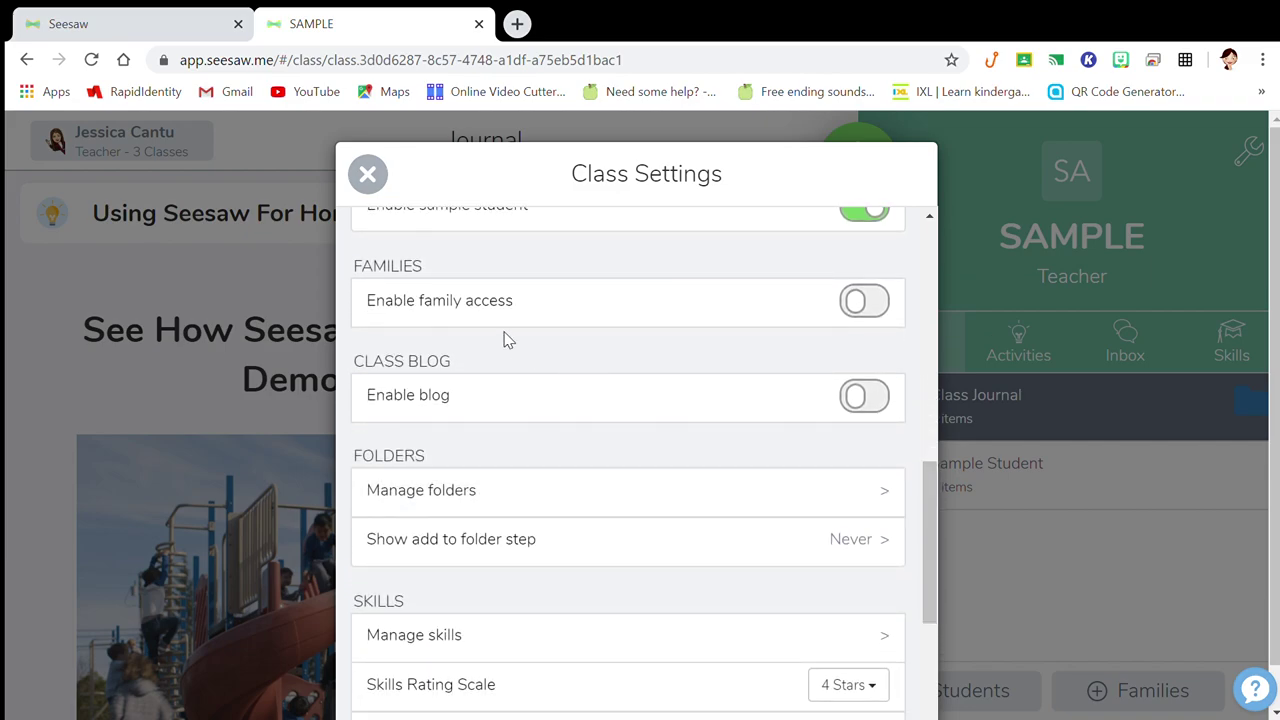
left_click(886, 313)
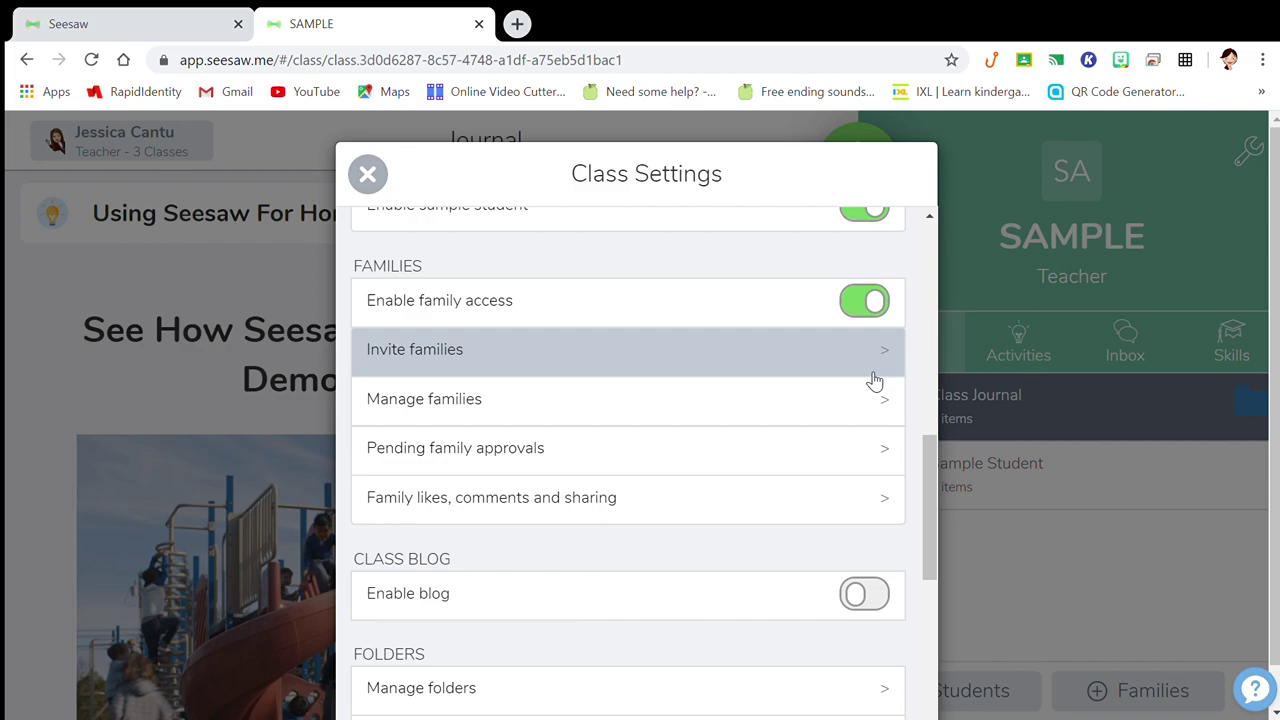
left_click(872, 352)
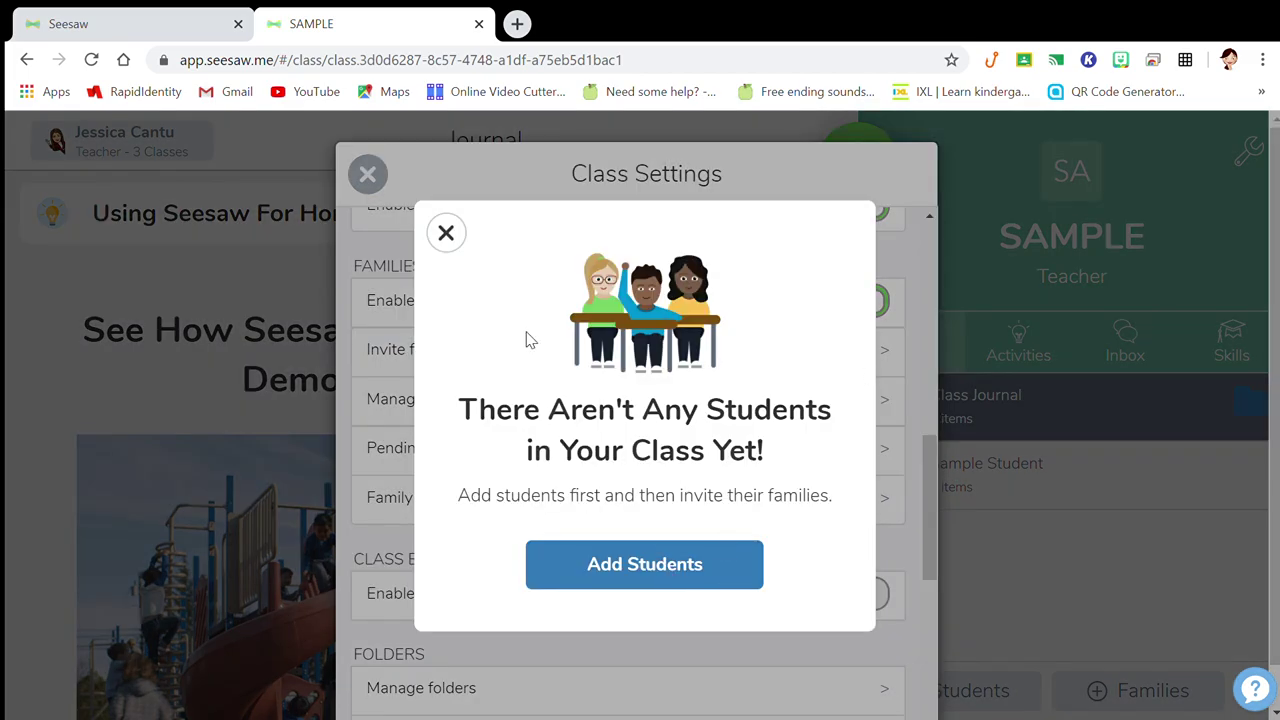
left_click(445, 234)
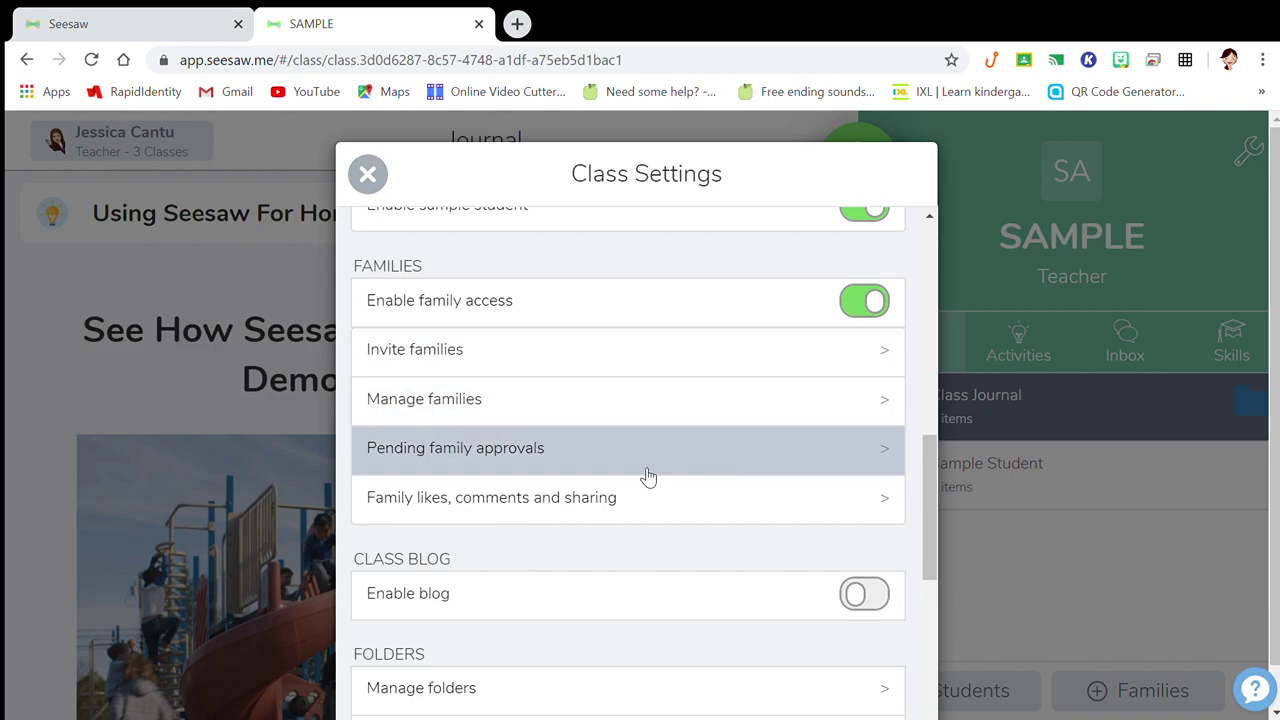
Check the class's pending family approvals and look over the blog, folder and skills settings.
left_click(700, 468)
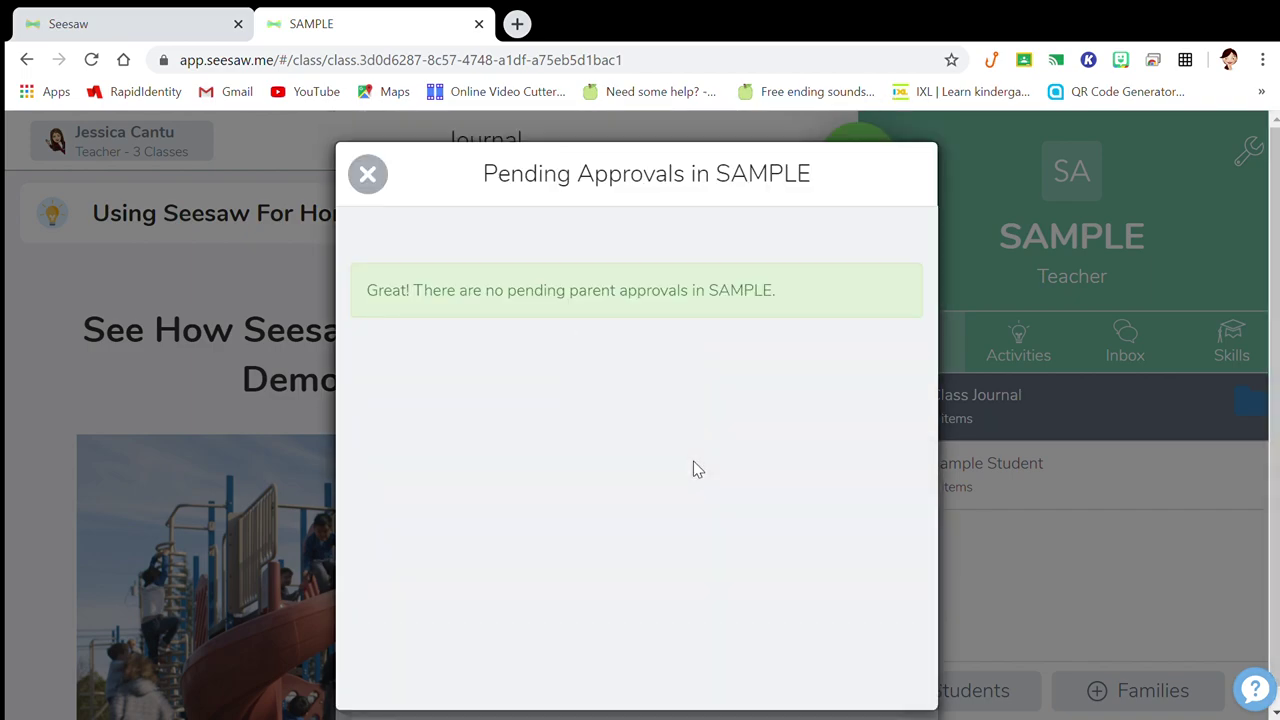
left_click(368, 175)
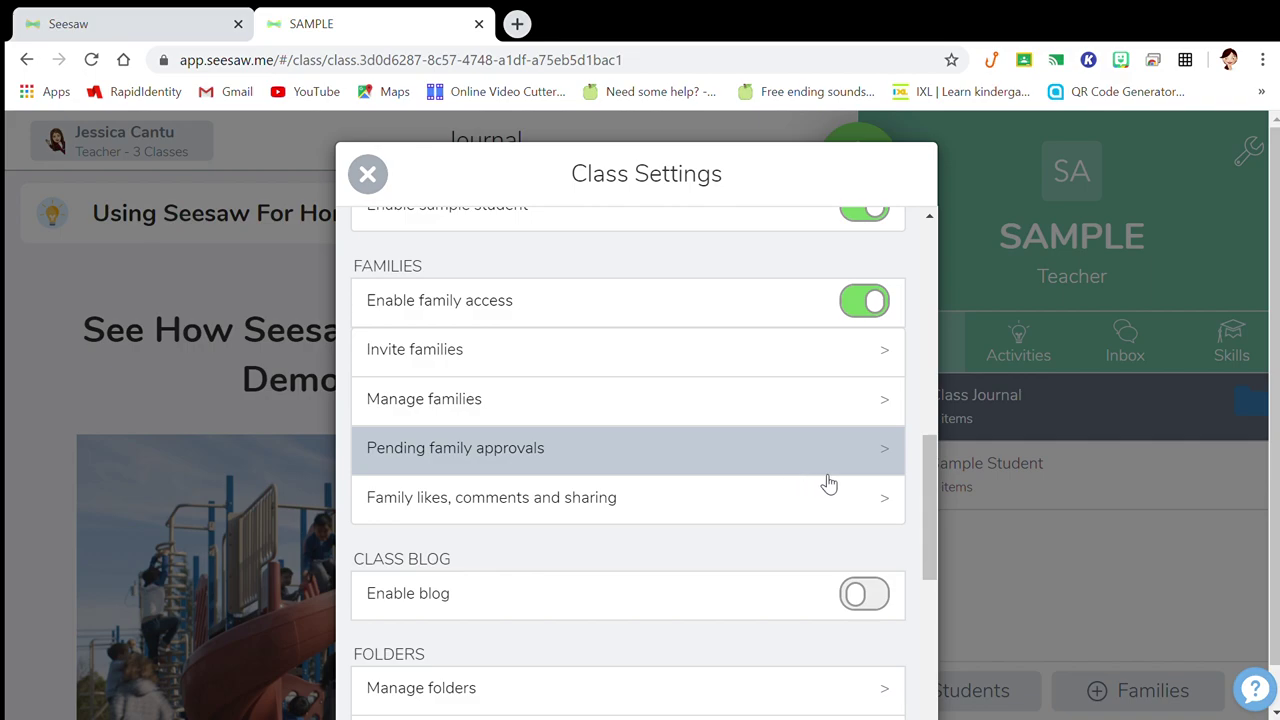
left_click_drag(928, 479, 925, 555)
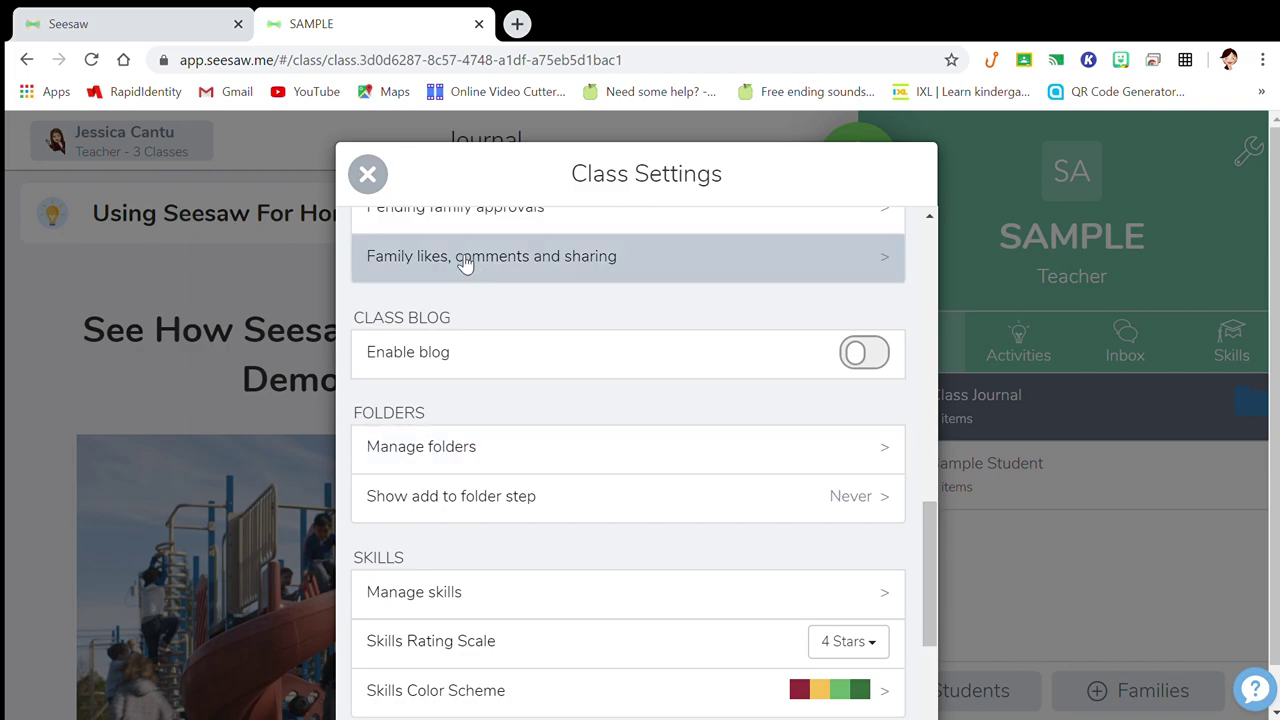
left_click(927, 545)
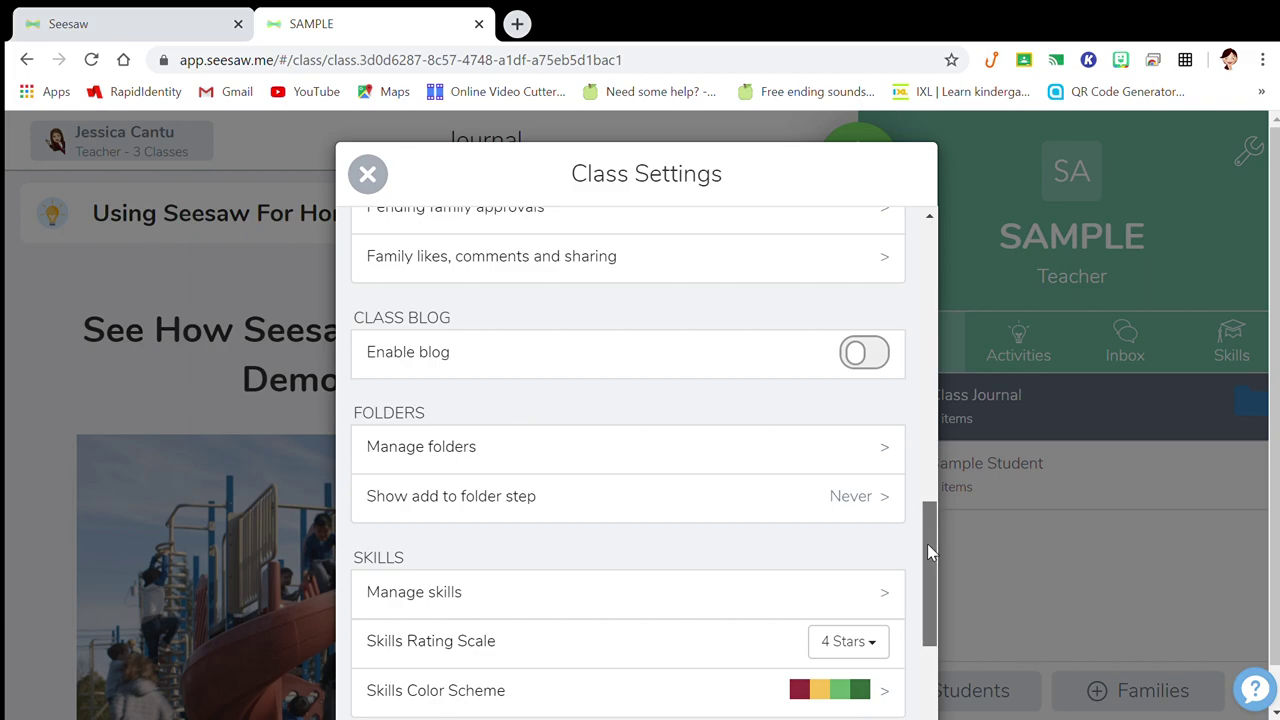
Check the Manage Folders page in the class settings and close it.
left_click_drag(928, 545, 925, 560)
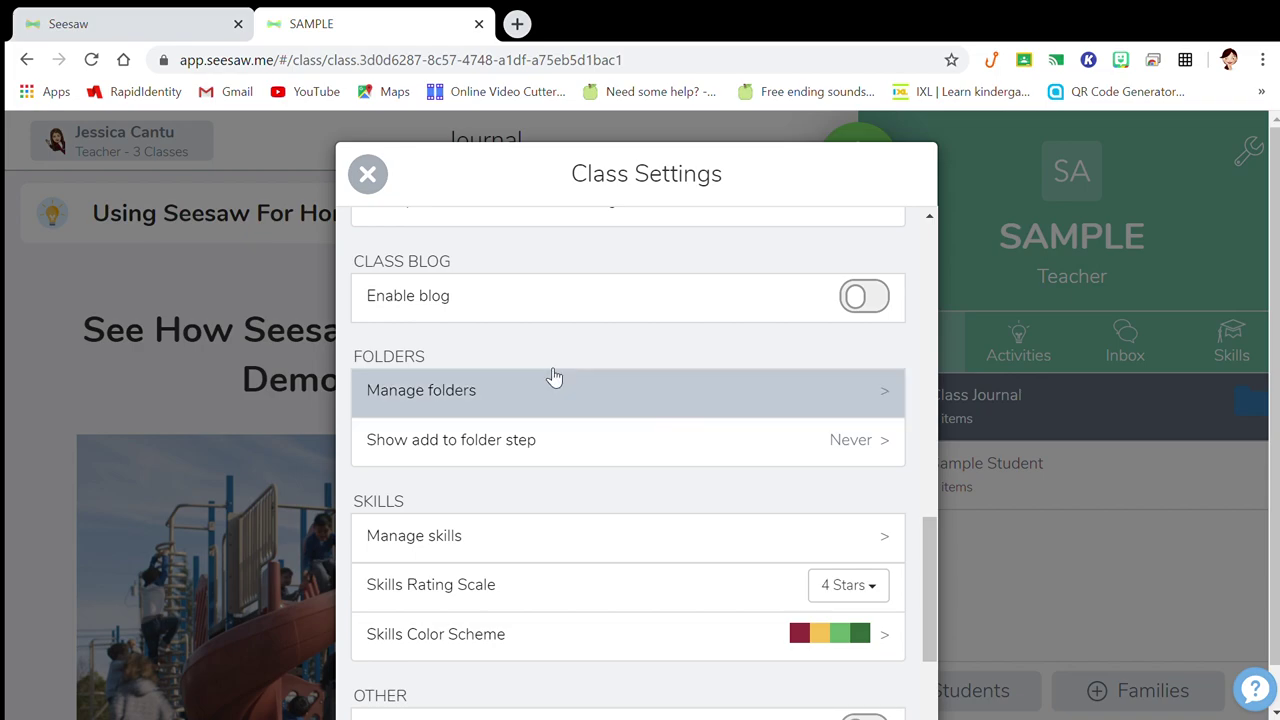
left_click(562, 407)
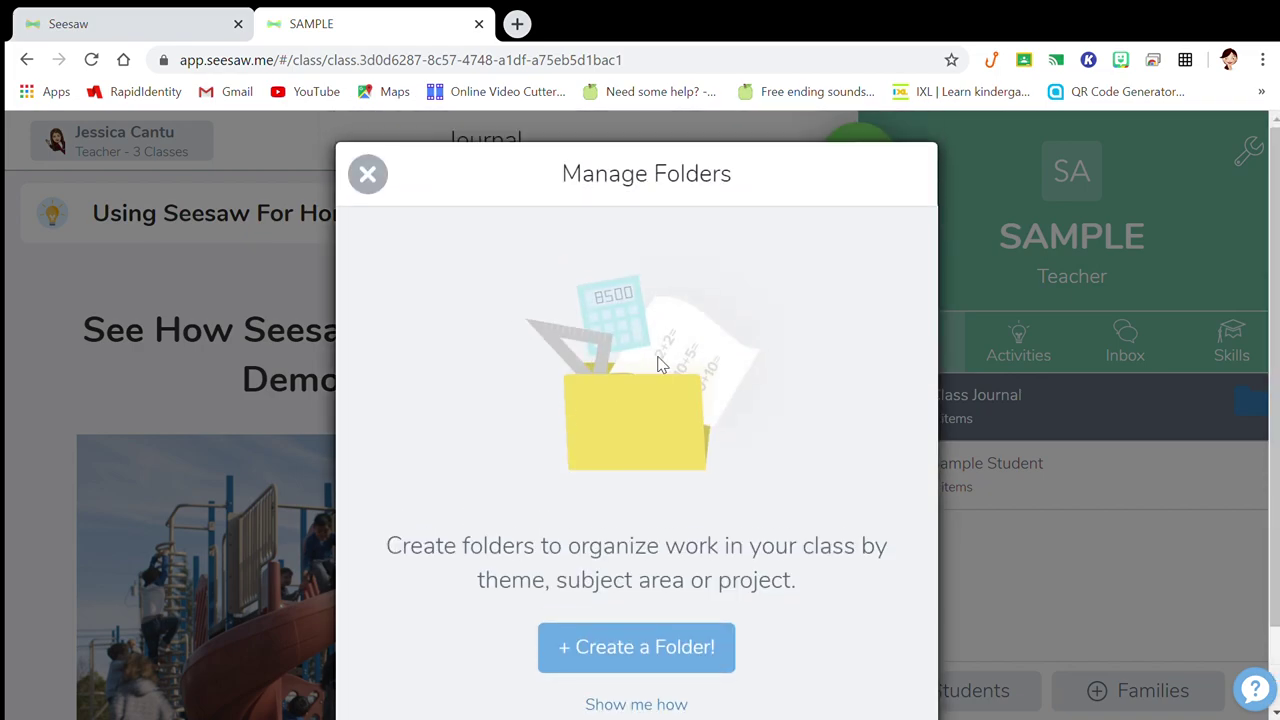
left_click(367, 176)
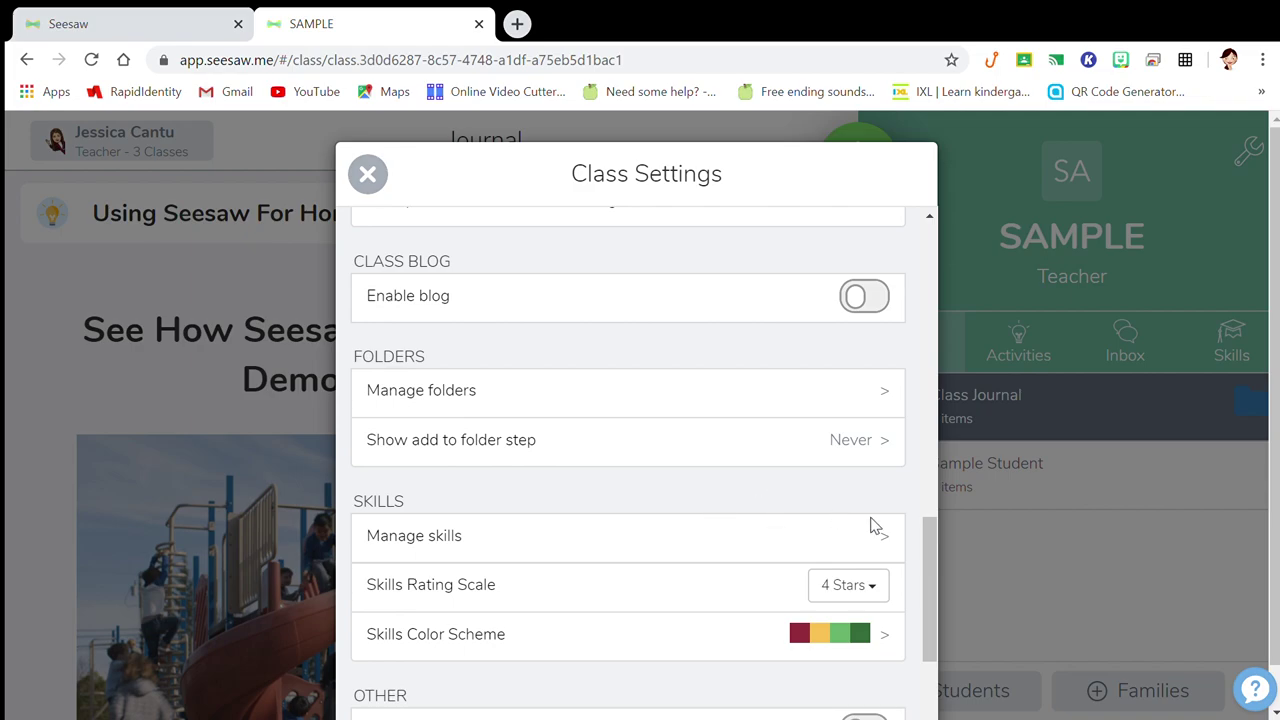
Check the Manage Skills page and the remaining options, and close the class settings.
left_click_drag(923, 538, 912, 620)
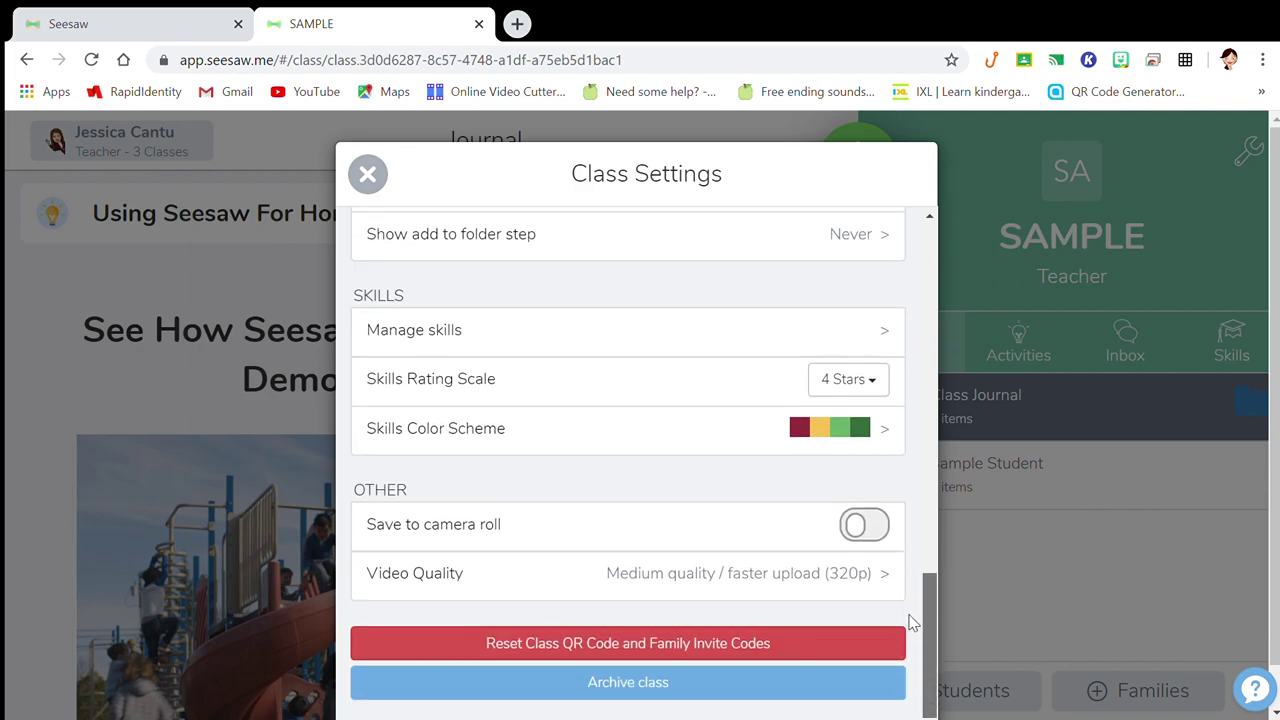
left_click(841, 350)
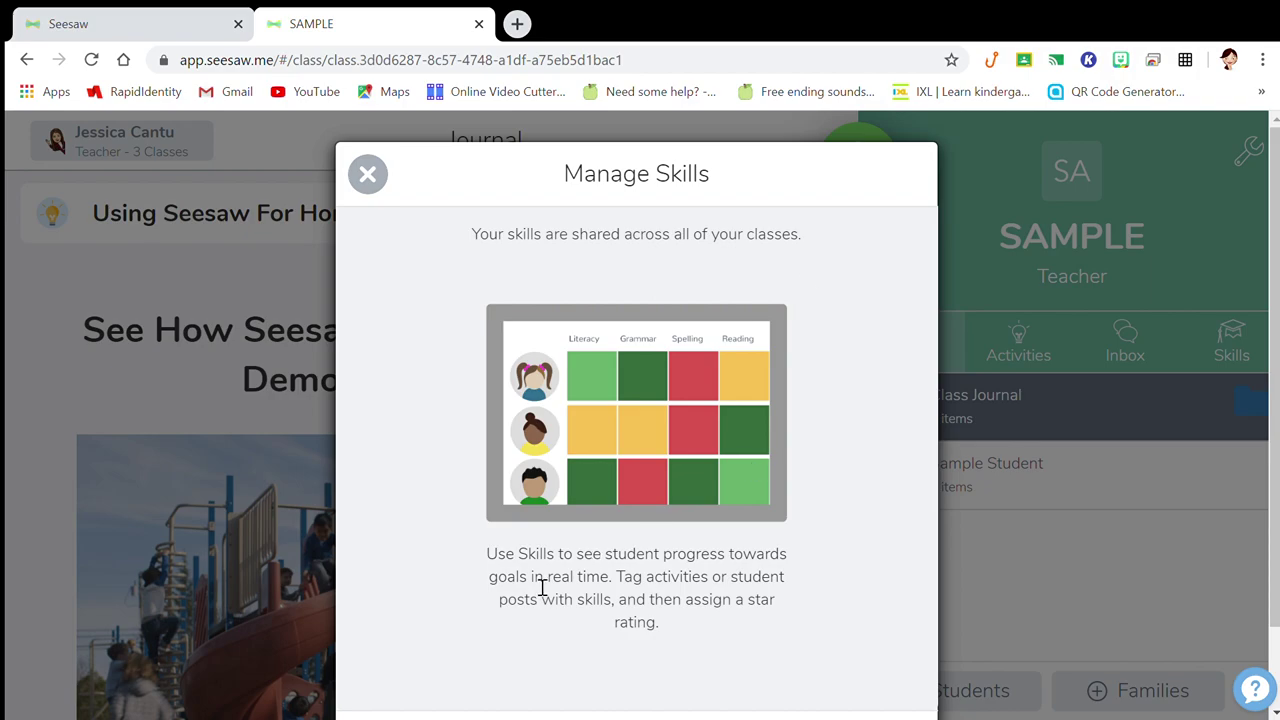
left_click(367, 175)
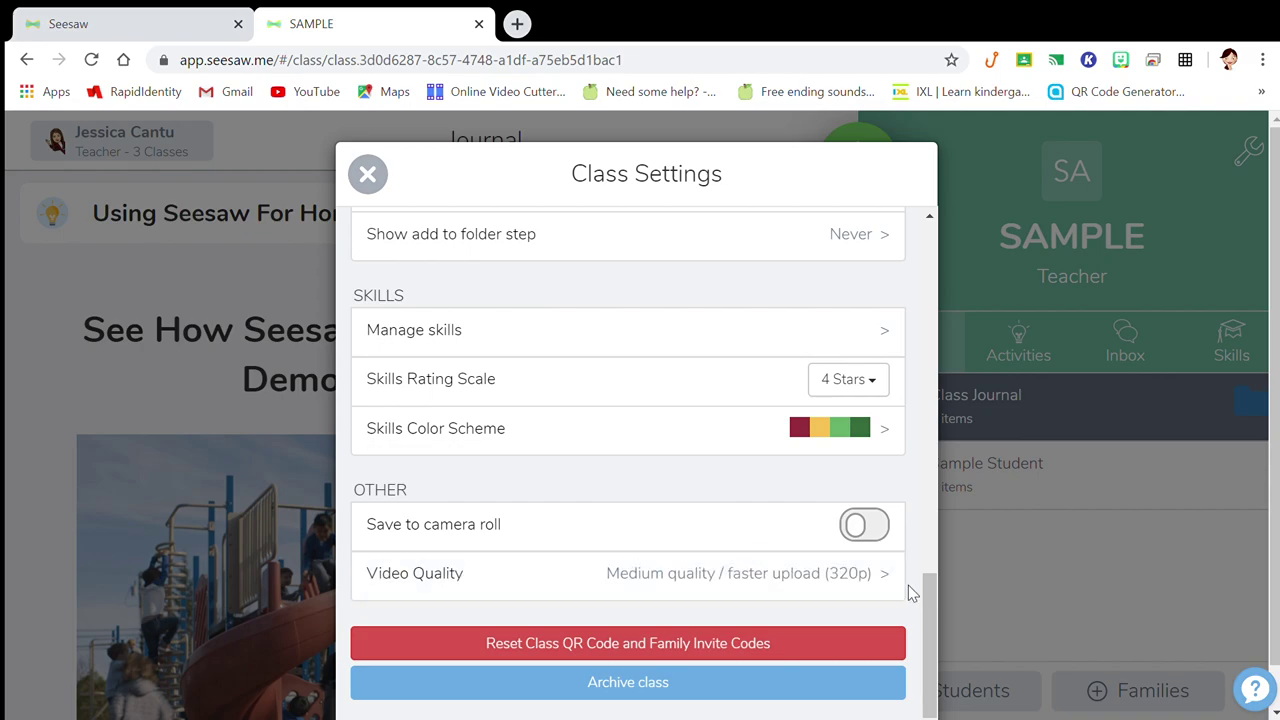
left_click_drag(935, 638, 933, 213)
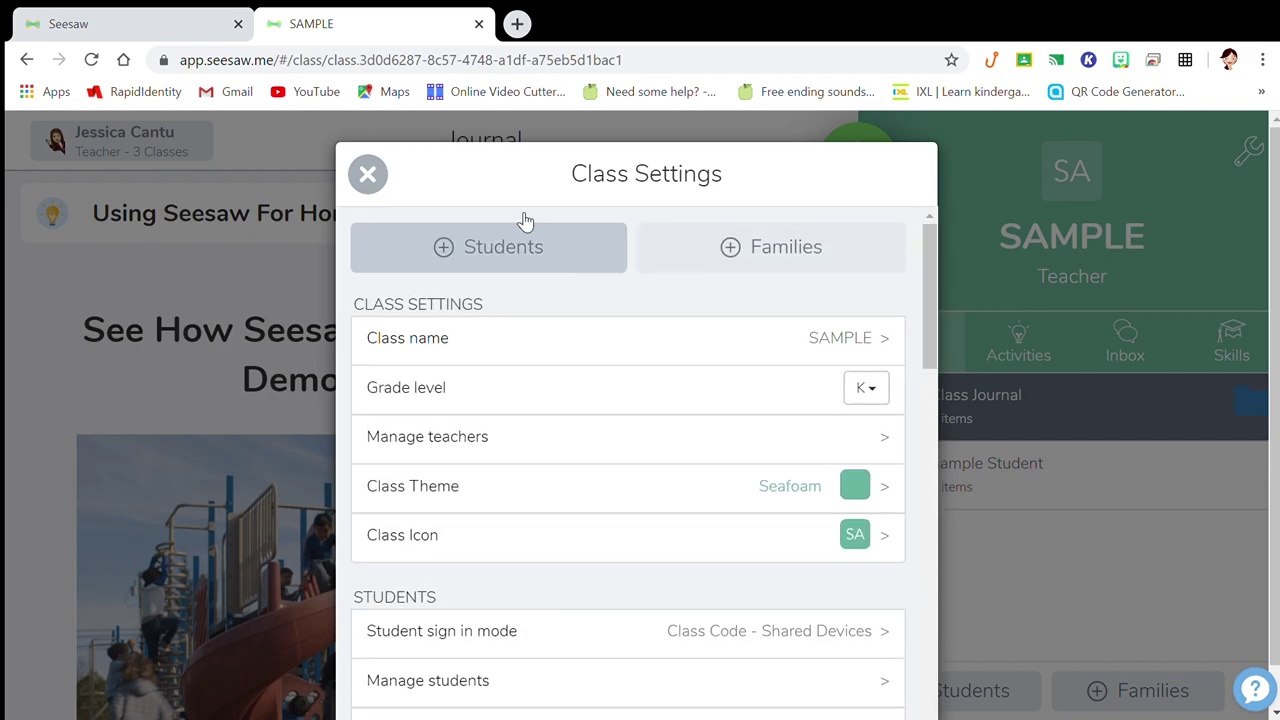
left_click(367, 173)
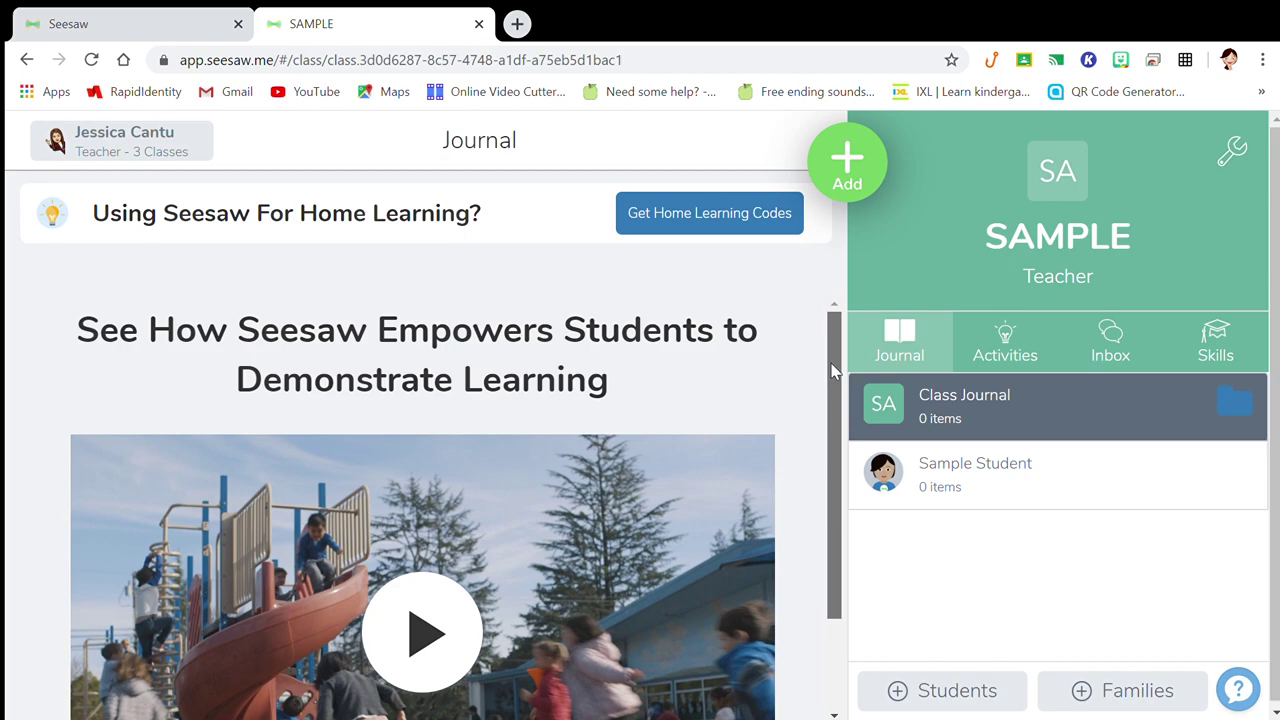
Choose to assign an activity to the class and look over the recent activities in My Library.
left_click_drag(832, 370, 832, 384)
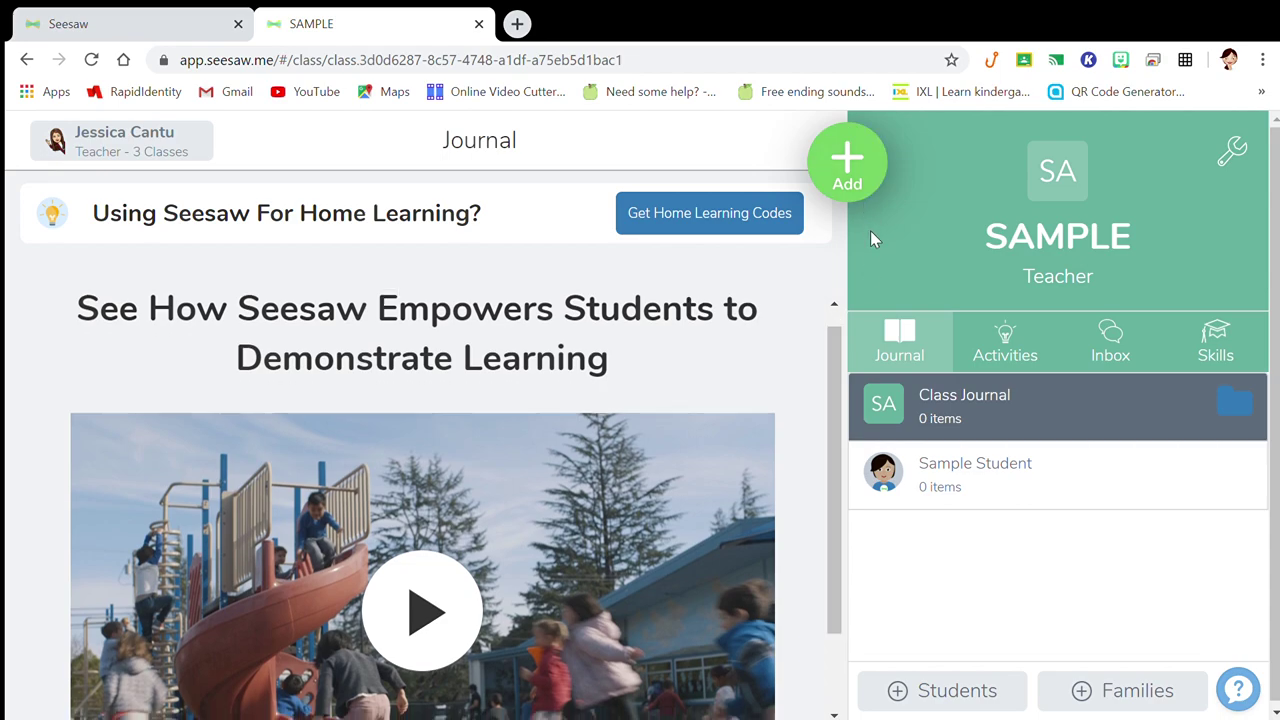
left_click(843, 165)
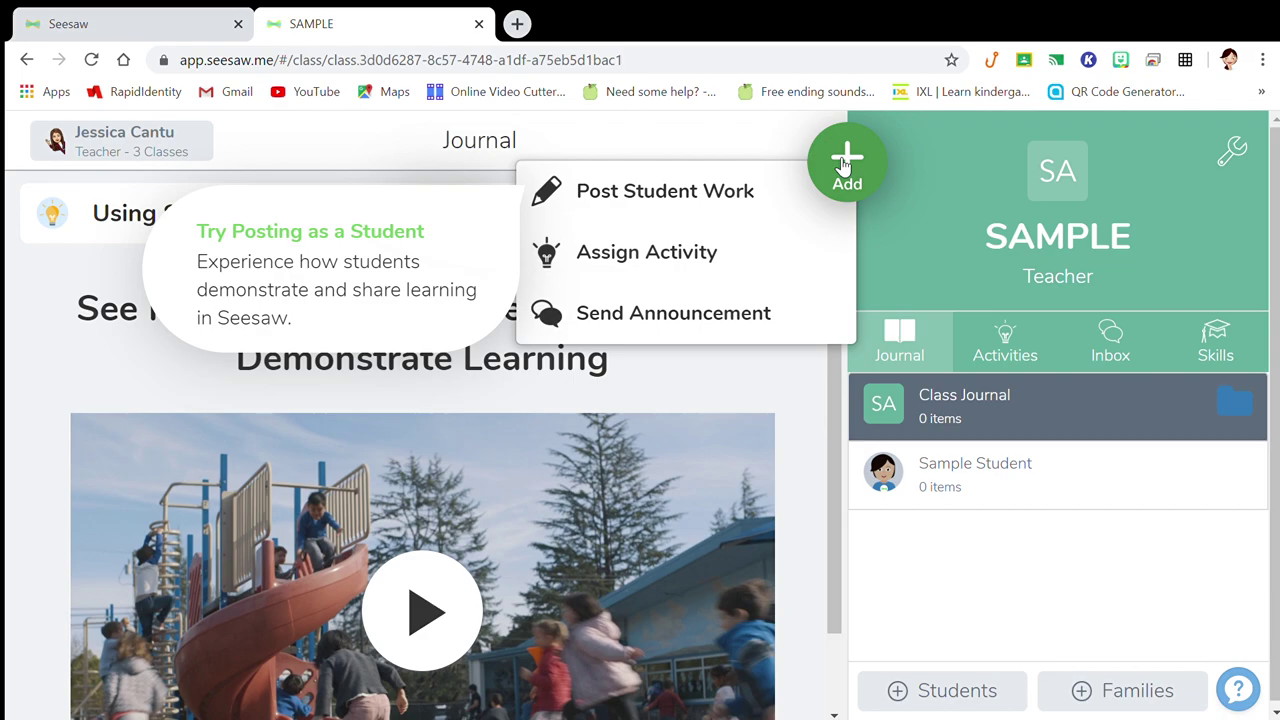
left_click(680, 258)
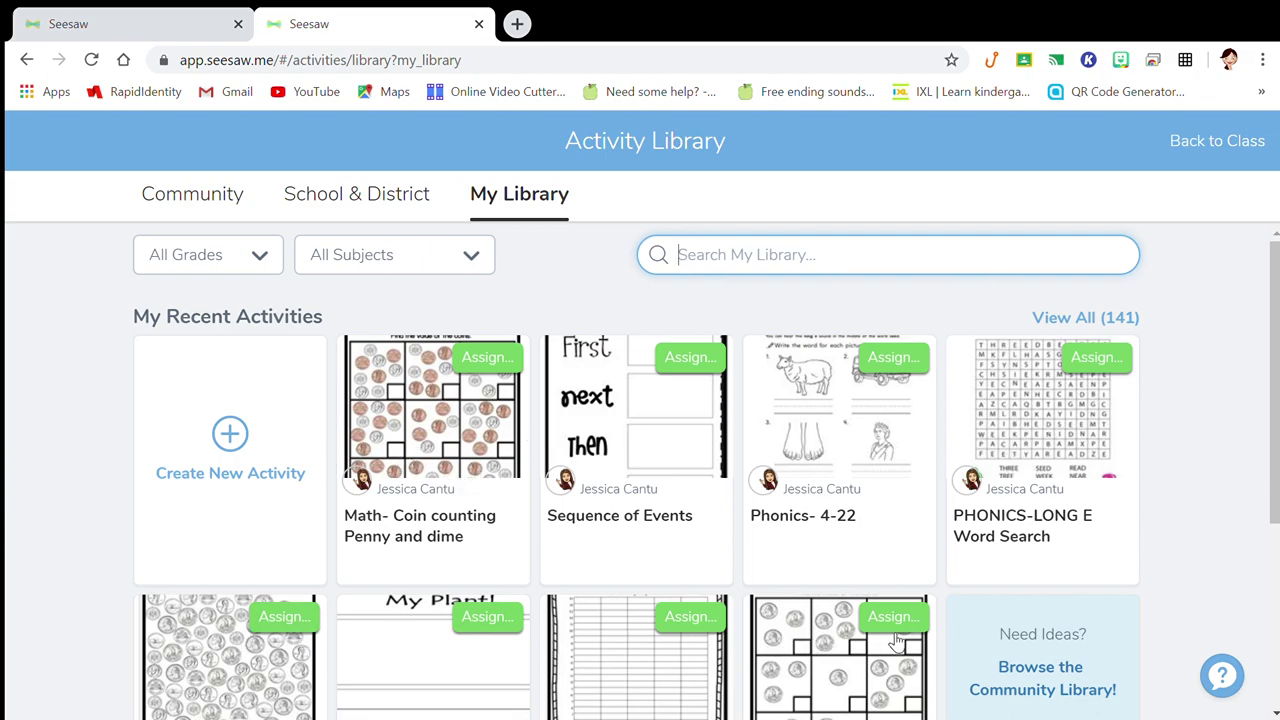
scroll(1277, 360, "down", 2)
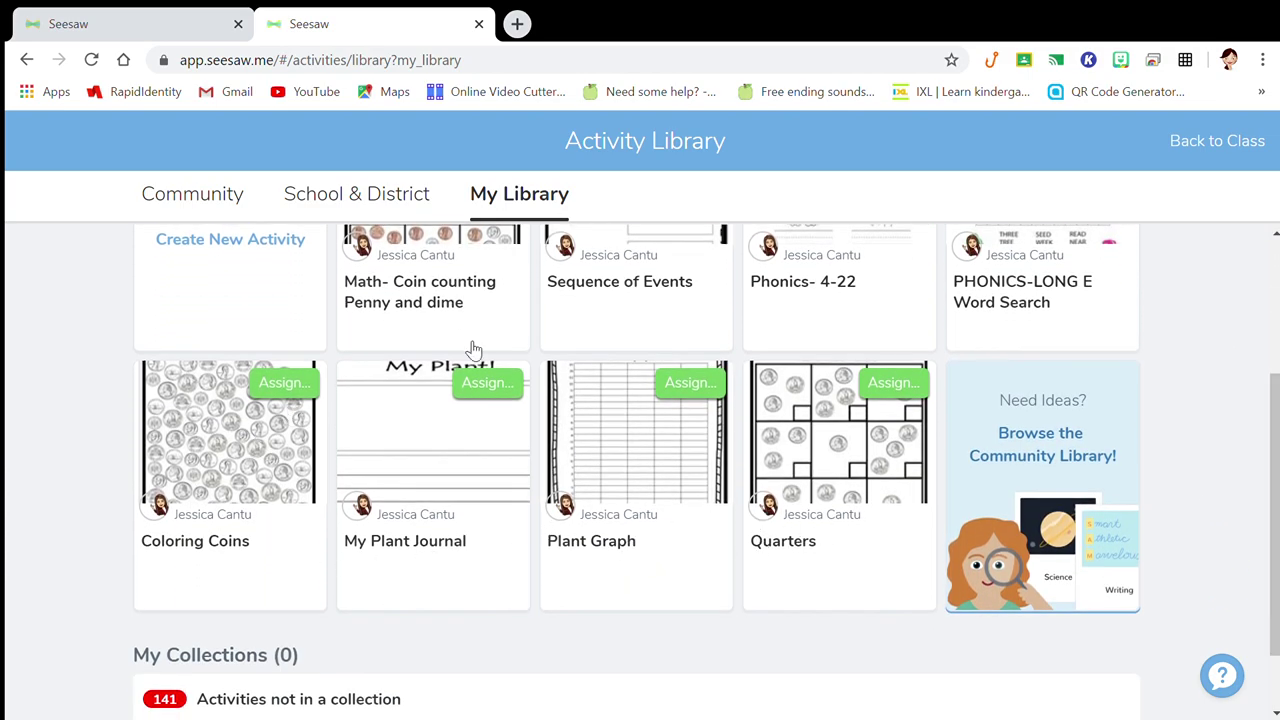
left_click_drag(1270, 462, 1274, 343)
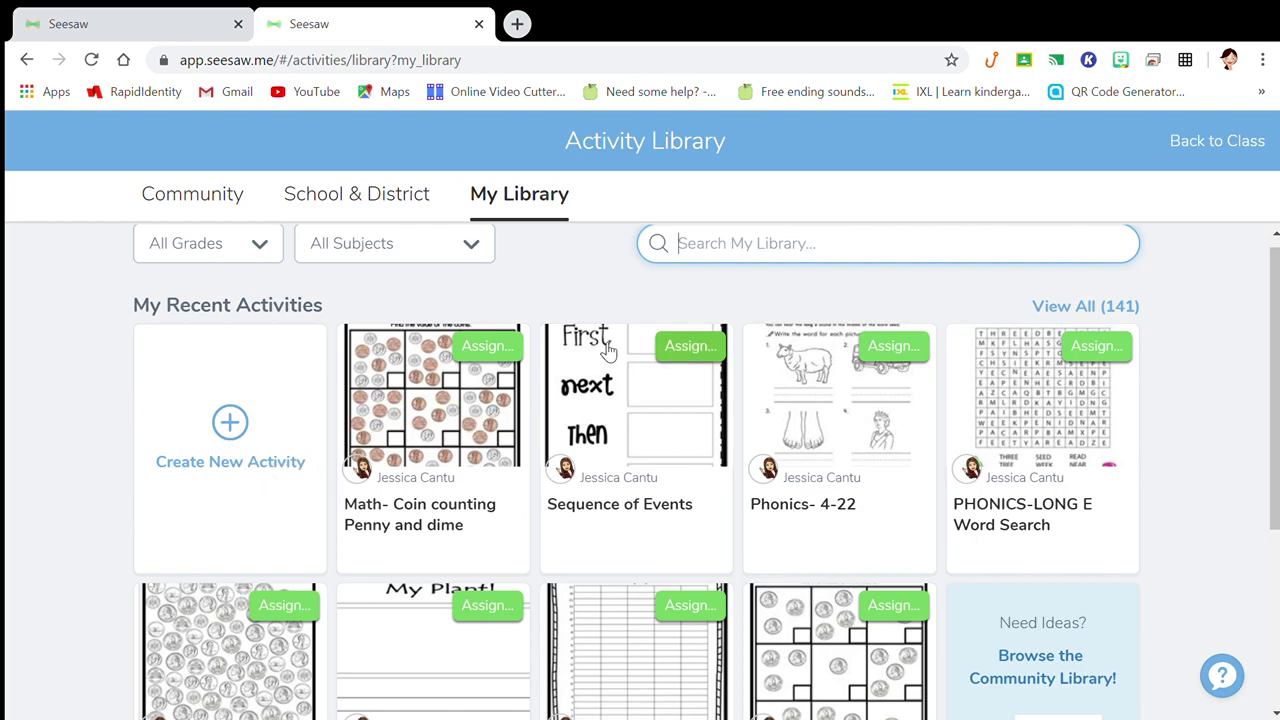
Start a new activity in My Library and name it "Test".
left_click(230, 430)
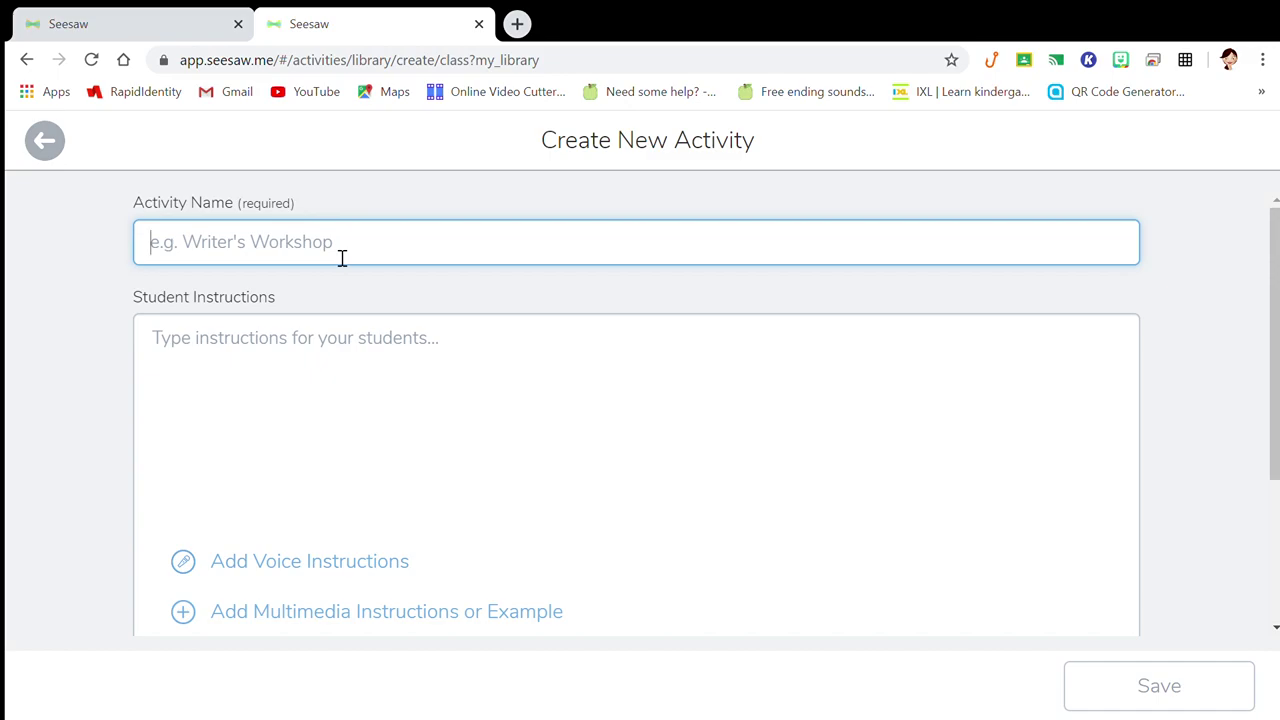
type("tEST")
key("BackSpace")
key("BackSpace")
key("BackSpace")
key("BackSpace")
type("TE")
key("BackSpace")
key("BackSpace")
type("Test")
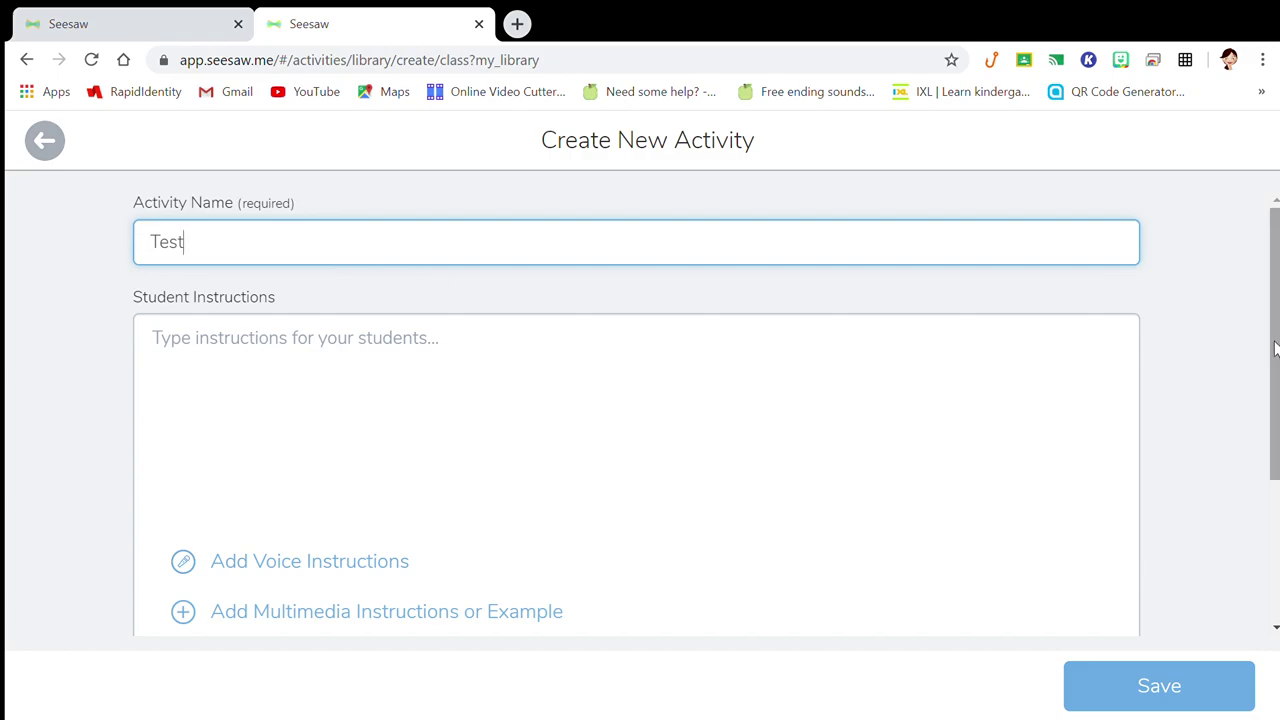
Record brief voice instructions for the Test activity and delete the recording.
left_click_drag(1275, 347, 1268, 440)
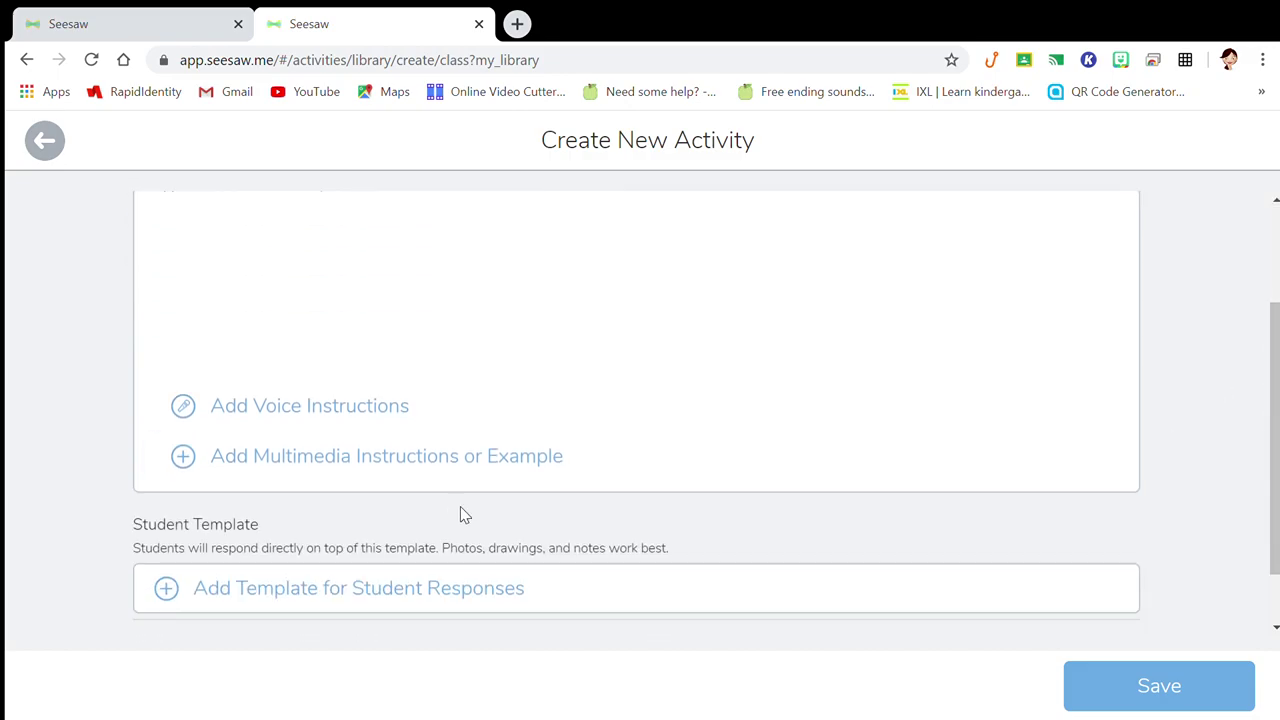
left_click(334, 415)
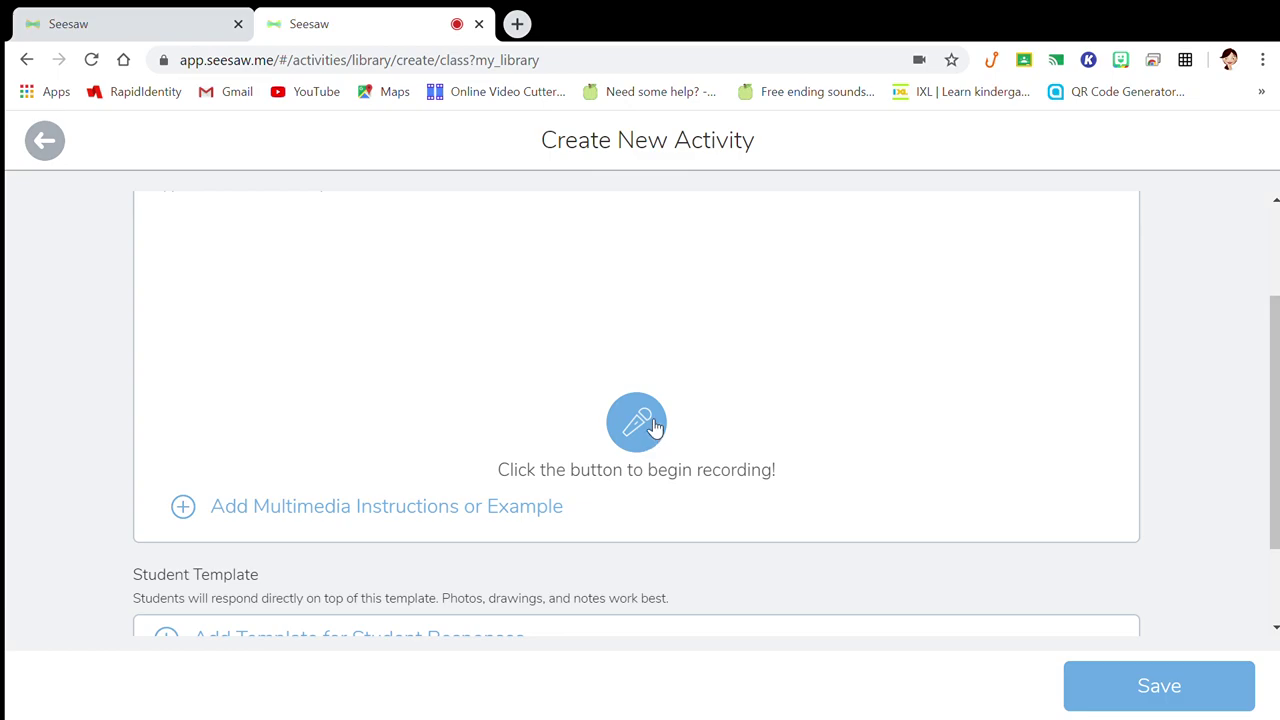
left_click(646, 426)
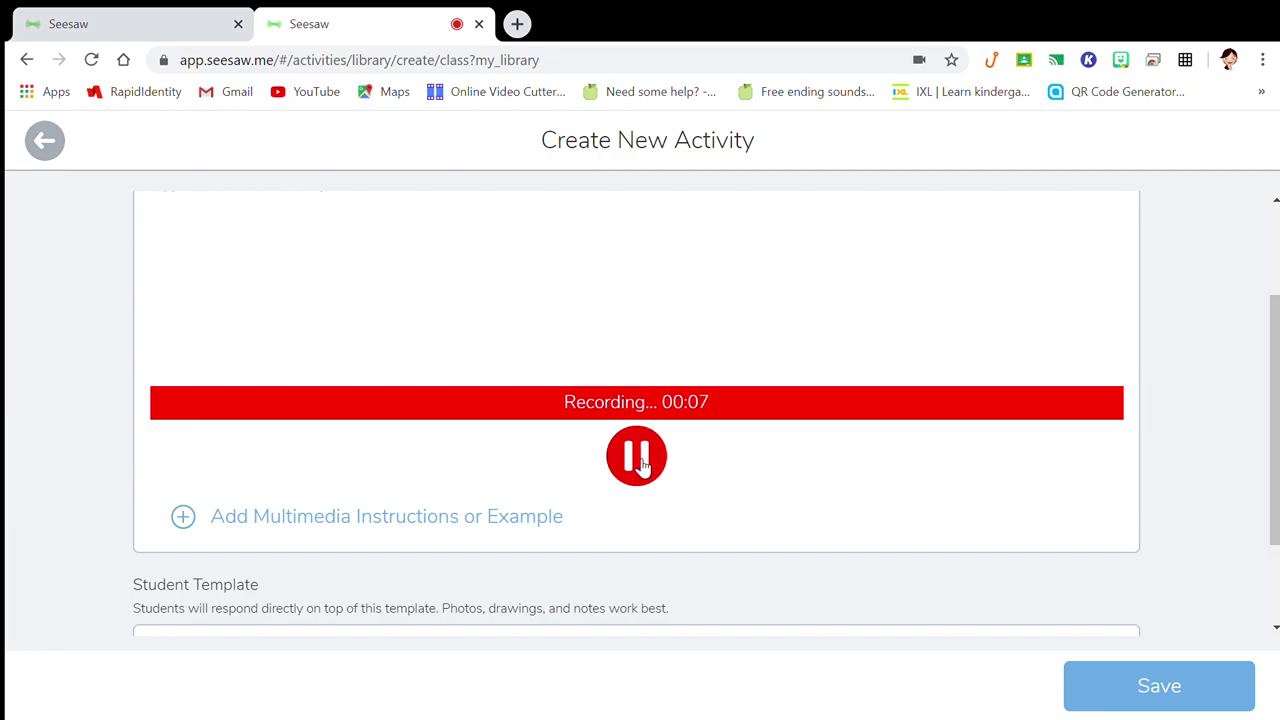
left_click(638, 463)
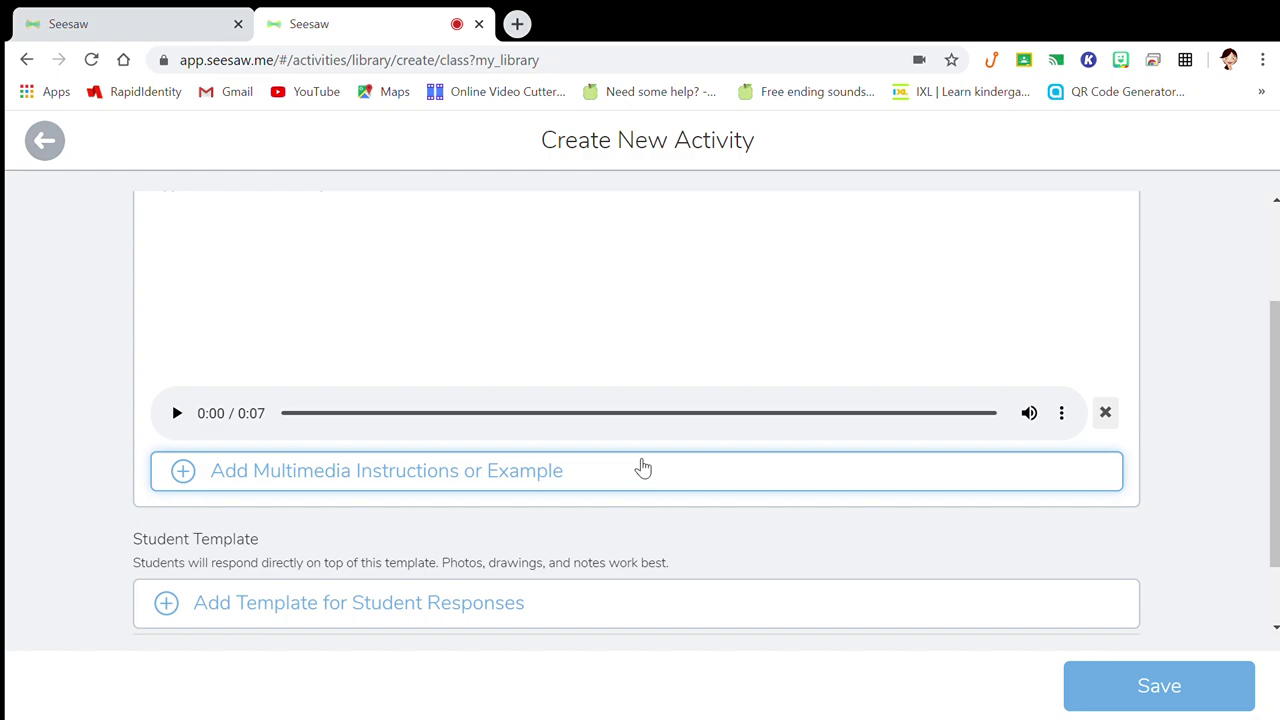
left_click(1106, 413)
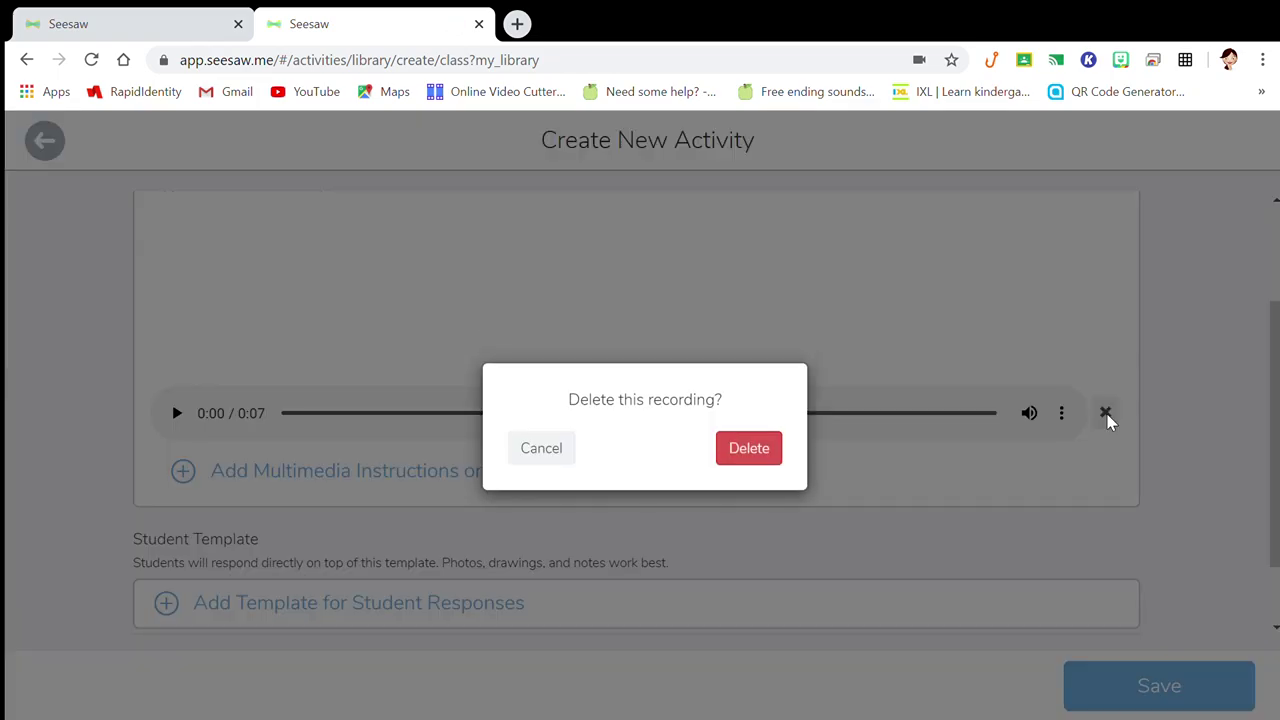
left_click(766, 455)
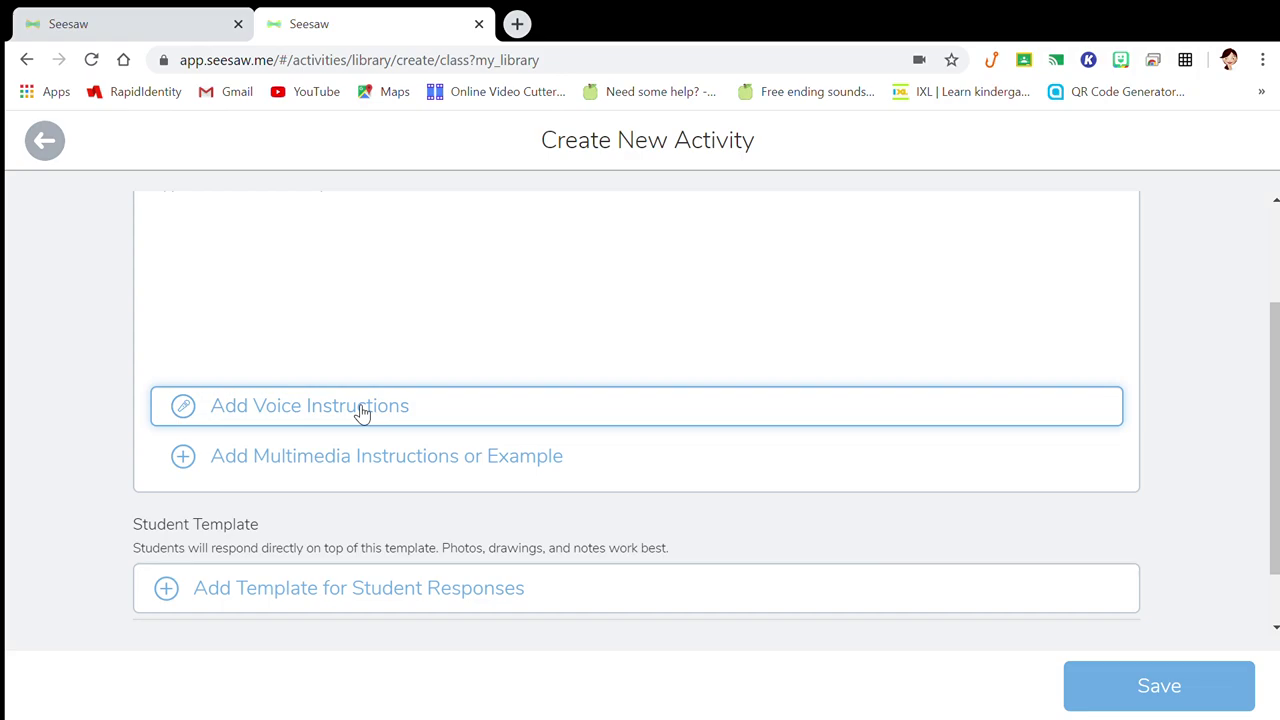
Write a multimedia instruction note reading "Long A sound" and "Cake" on separate lines, discard it, and return to the activity form.
left_click(226, 458)
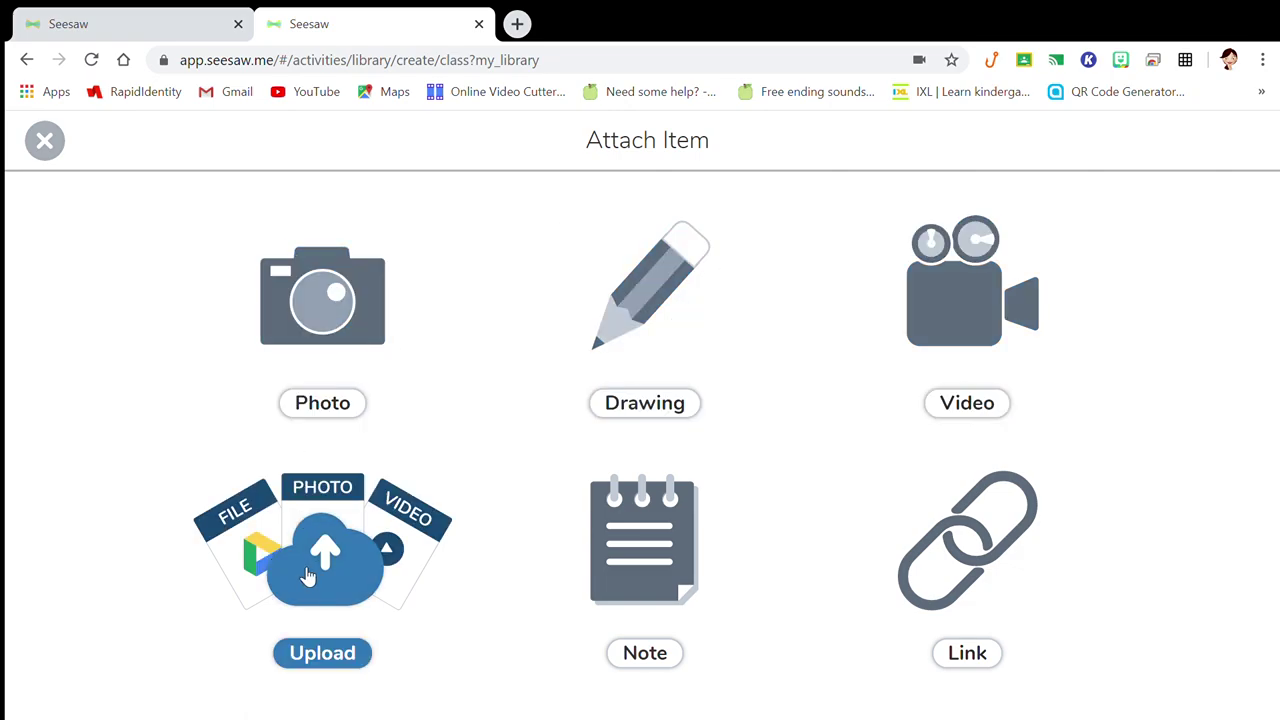
left_click(638, 612)
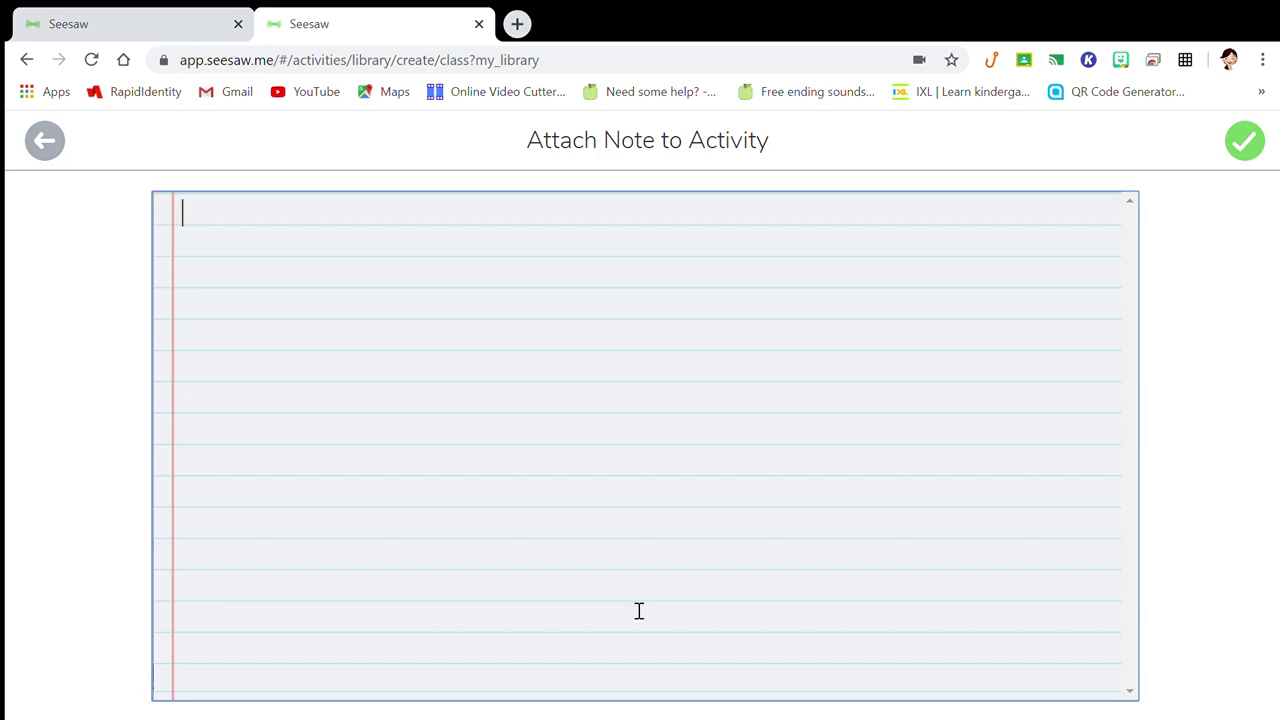
type("Long A sound")
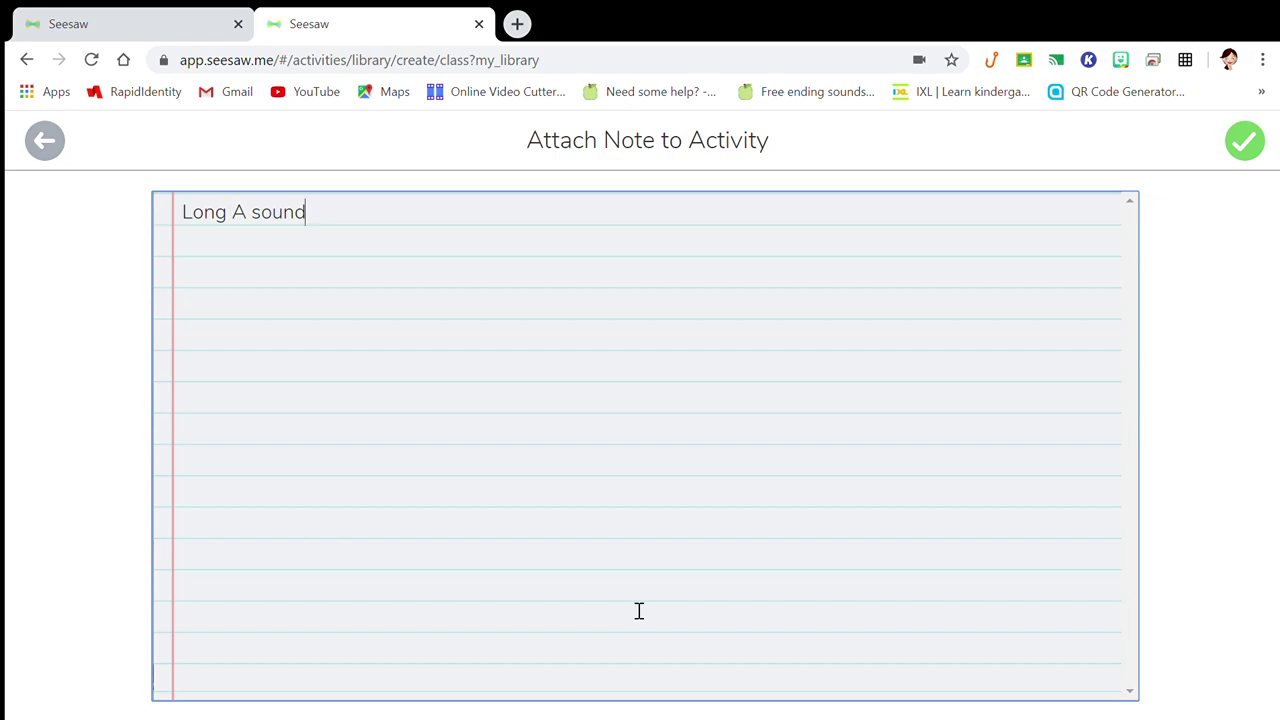
key("Return")
type("Cake")
left_click(43, 141)
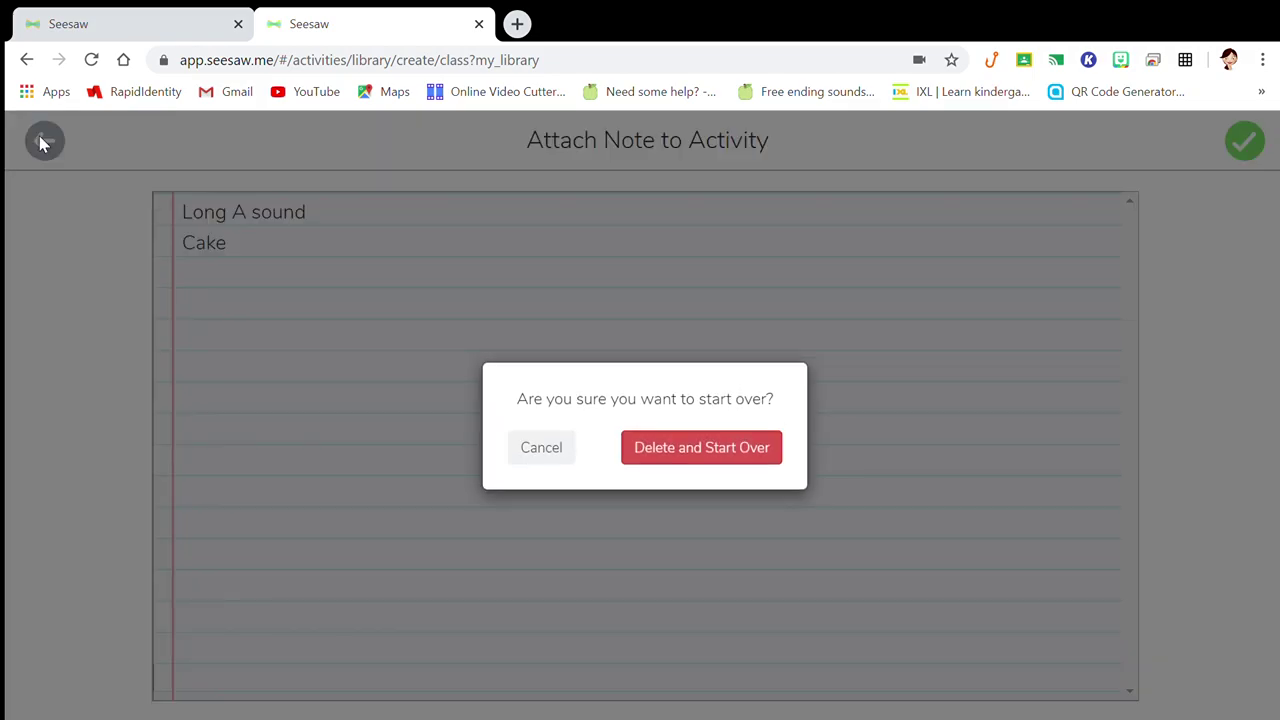
left_click(722, 456)
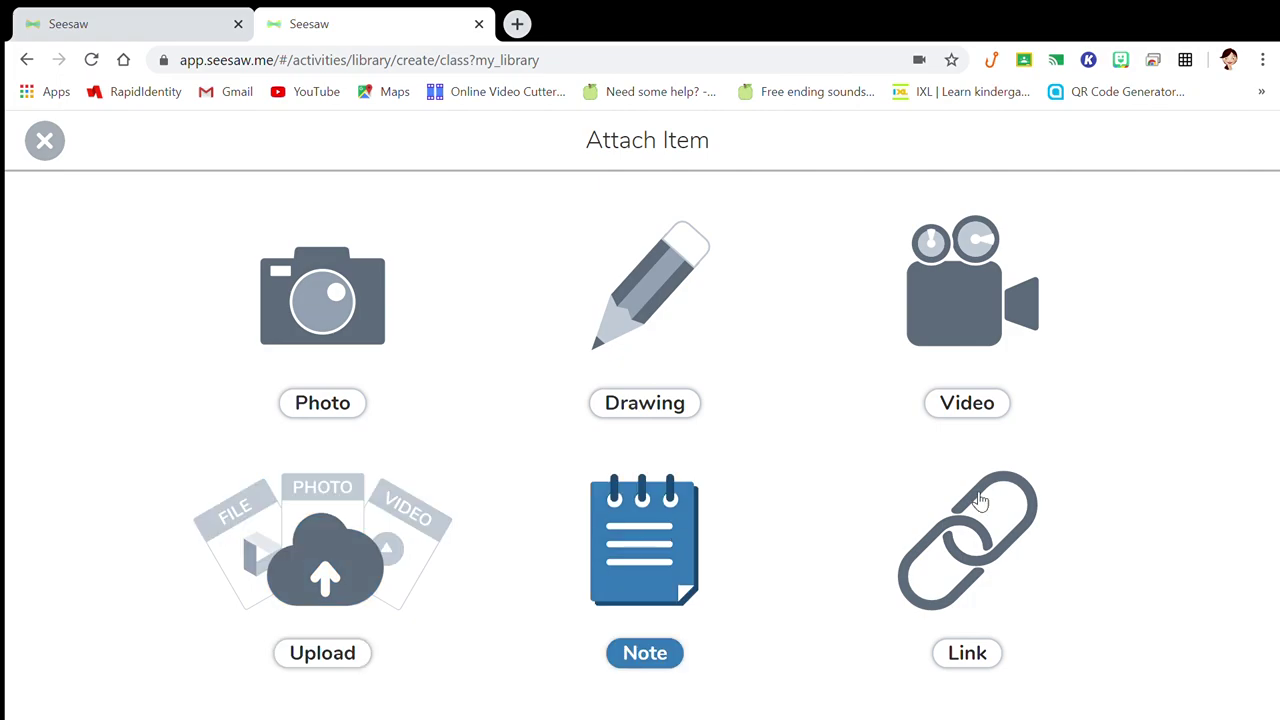
left_click(45, 143)
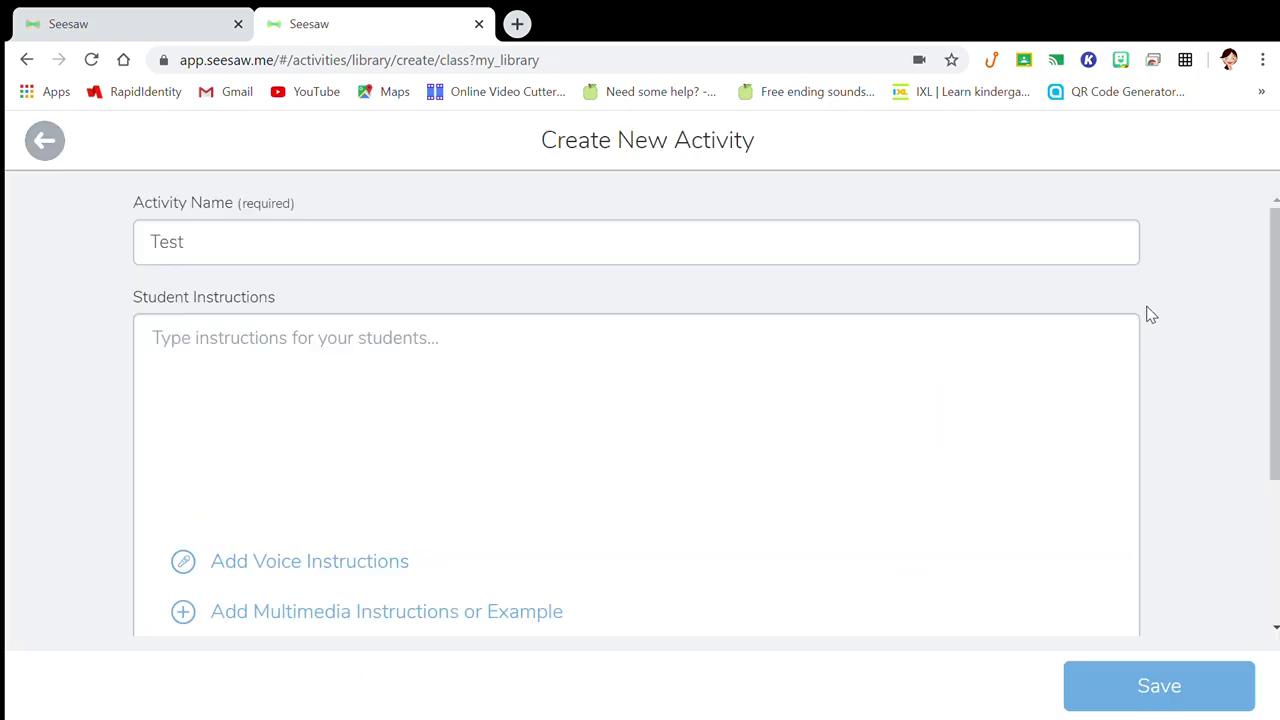
Add the "Spell Words with Long e" phonics worksheet as the template for student responses.
left_click_drag(1271, 291, 1273, 444)
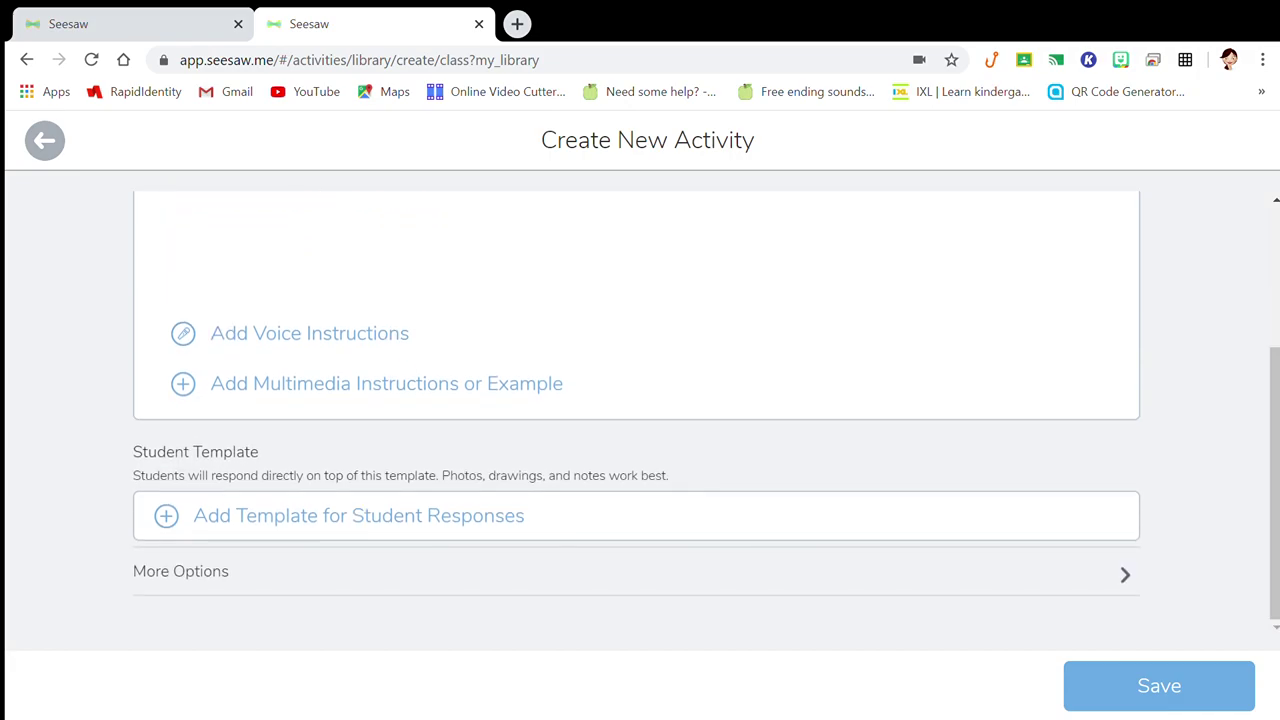
left_click(378, 535)
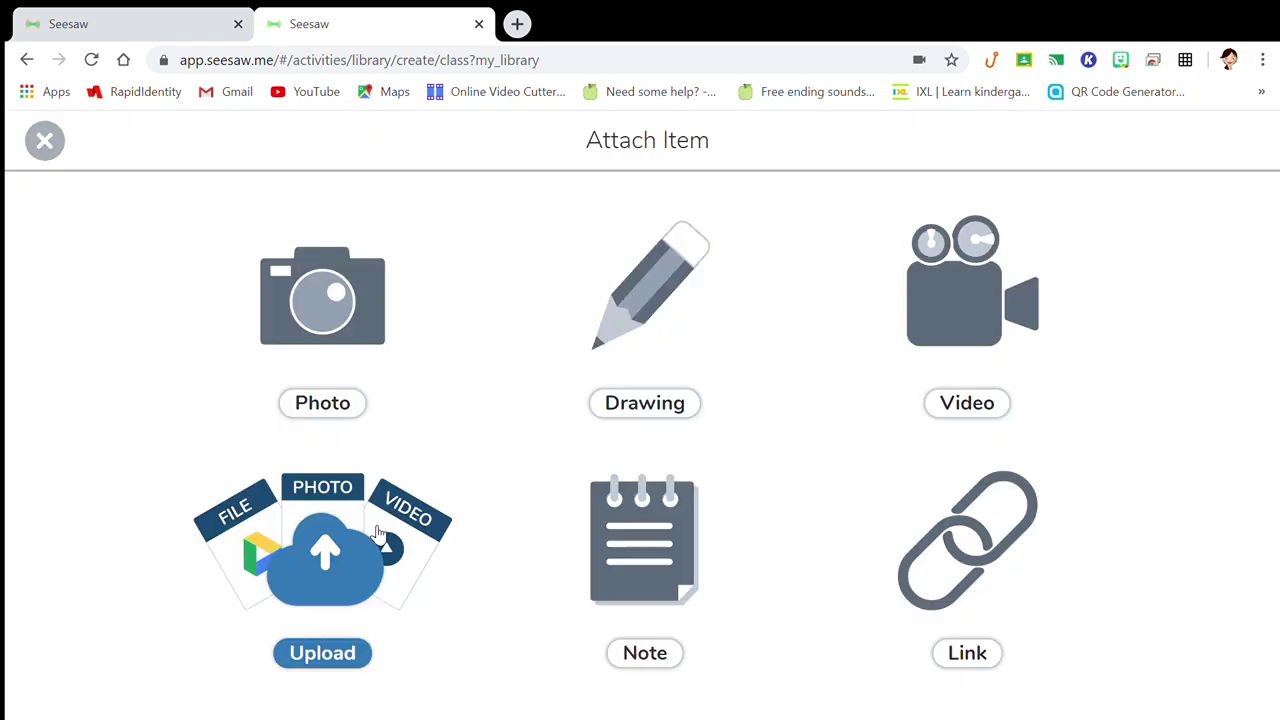
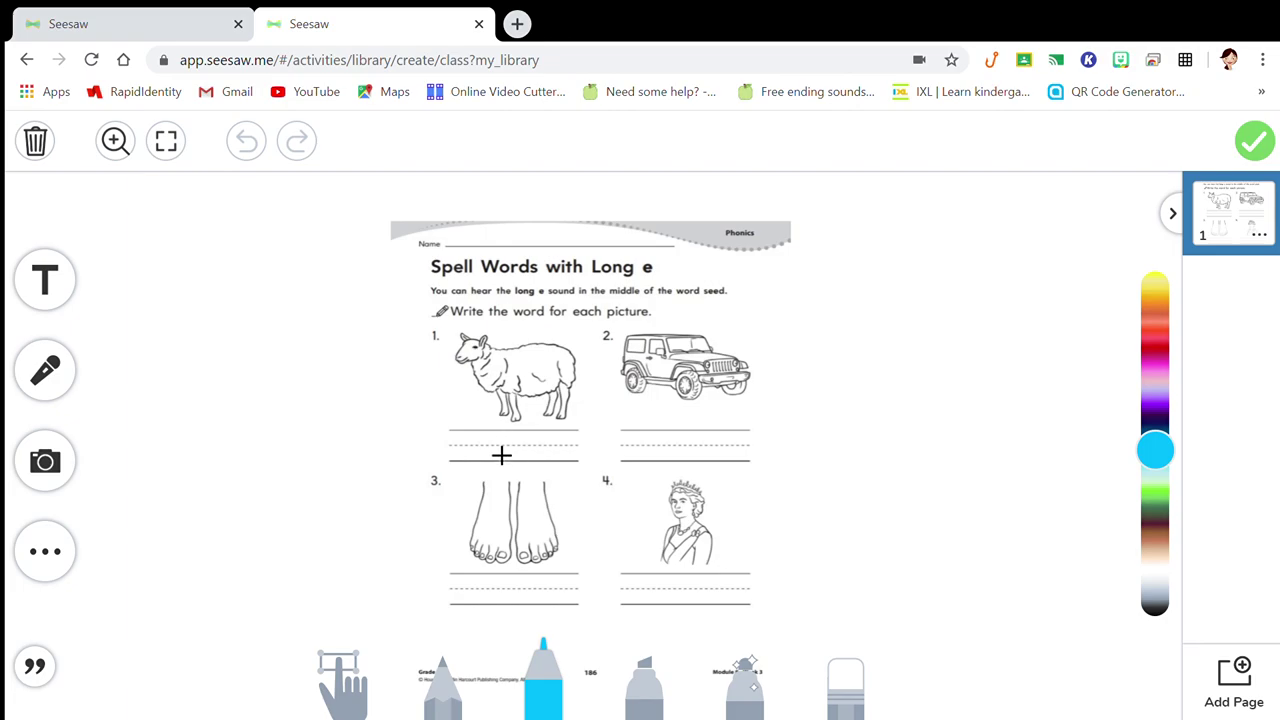
Try a light blue marker stroke on the writing lines under the sheep, undo it, and leave the worksheet unselected.
left_click_drag(480, 432, 486, 456)
left_click(250, 160)
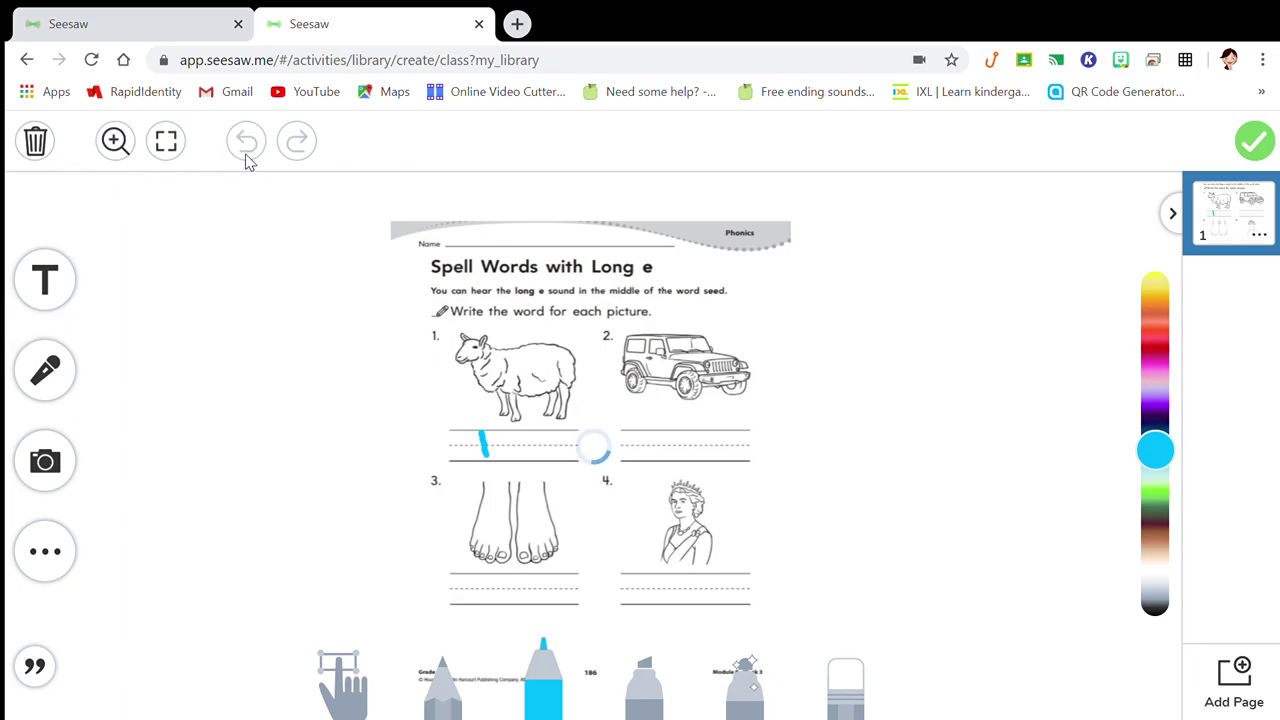
left_click(352, 668)
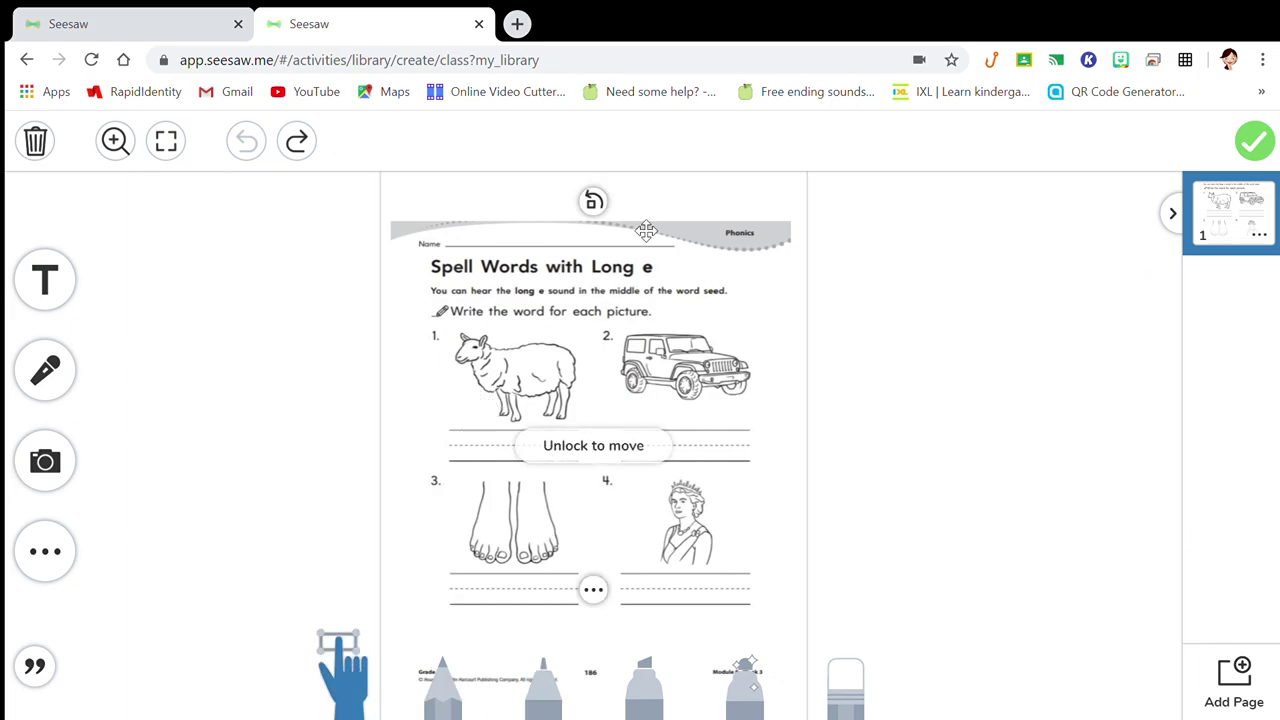
left_click(848, 274)
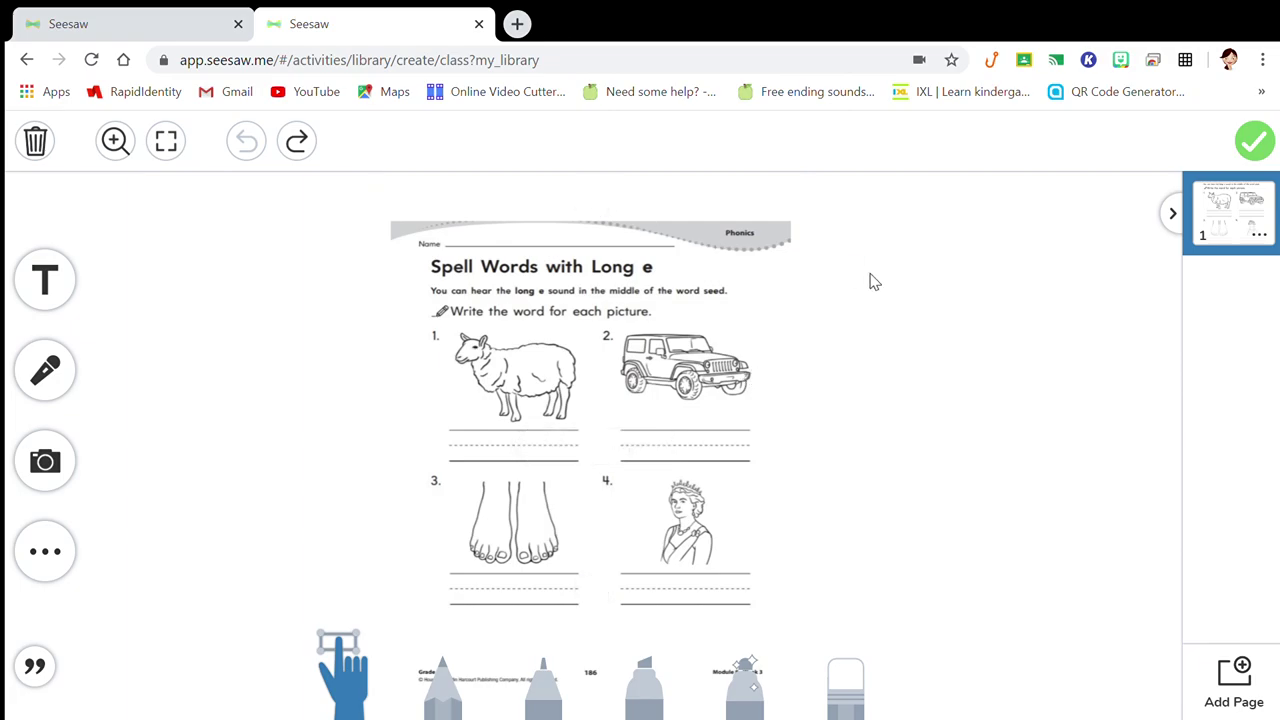
Add an empty text label to the worksheet and place it beside the sheep picture, over question number 1.
left_click(48, 284)
left_click_drag(640, 290, 487, 335)
left_click(400, 337)
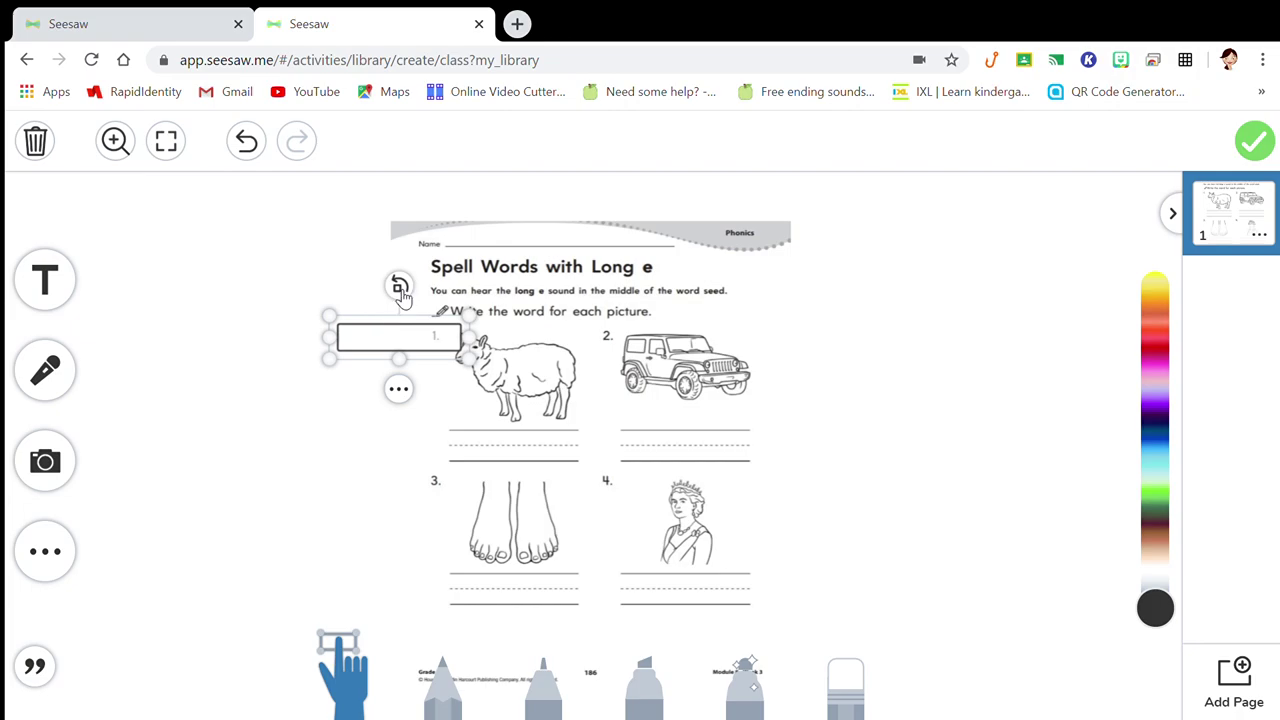
left_click(527, 407)
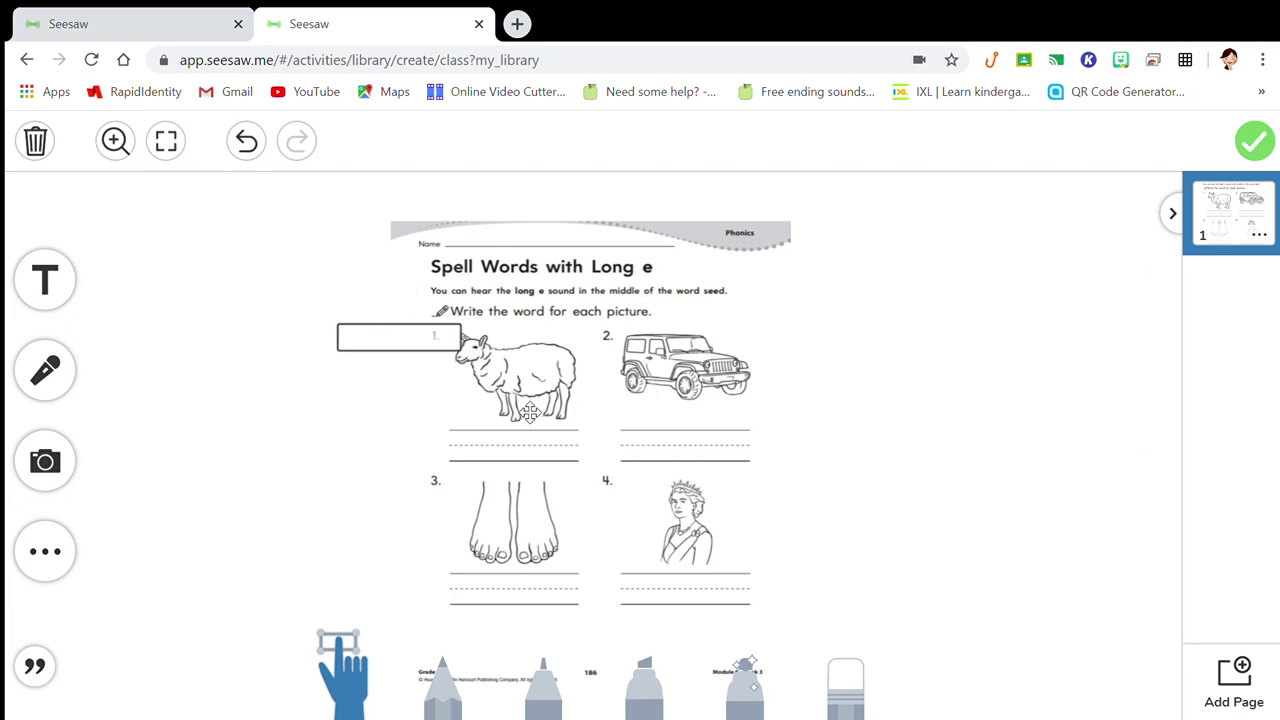
Move the empty label onto the writing lines under the sheep, and try a second label rotated and shrunk, deleting it.
left_click_drag(405, 357, 520, 465)
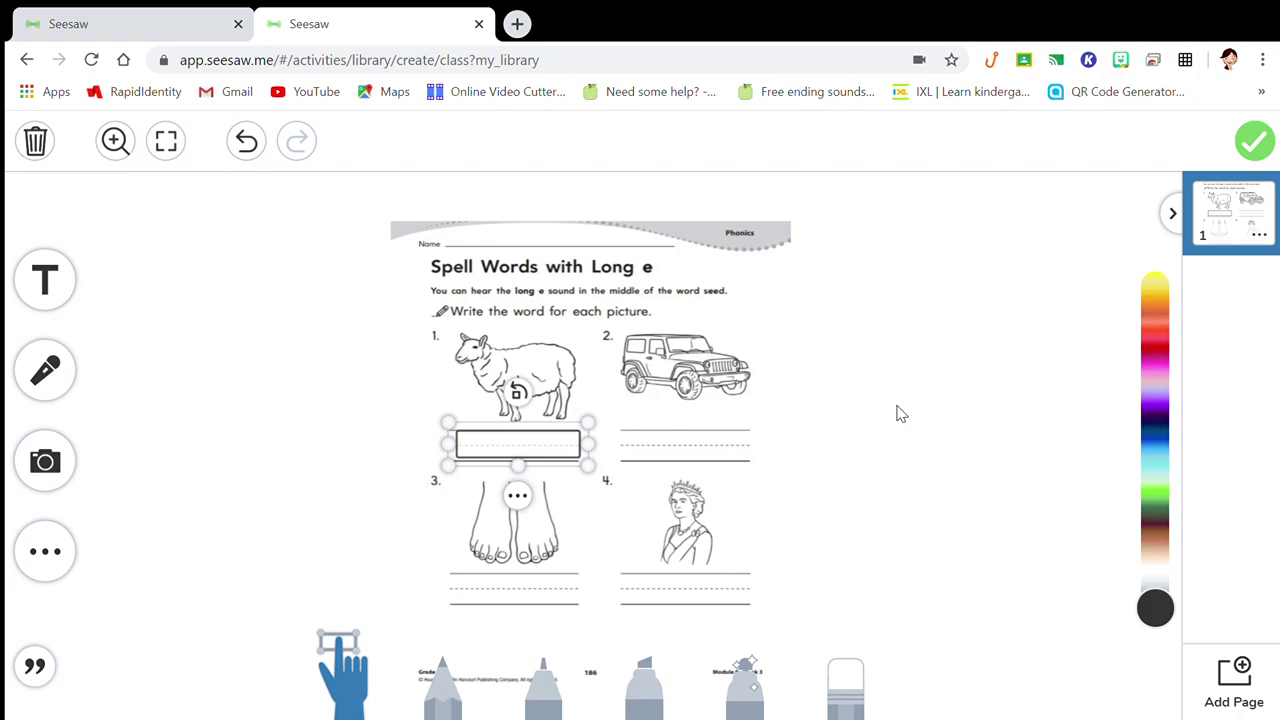
left_click(57, 279)
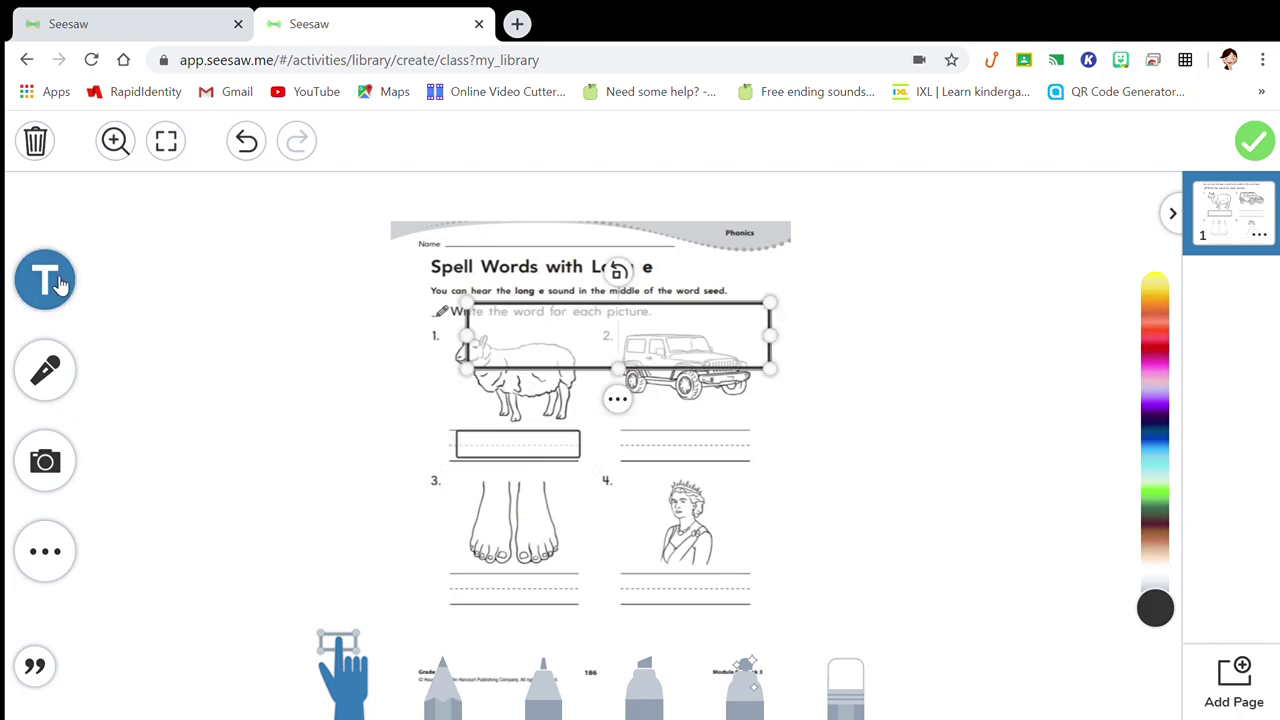
left_click(619, 272)
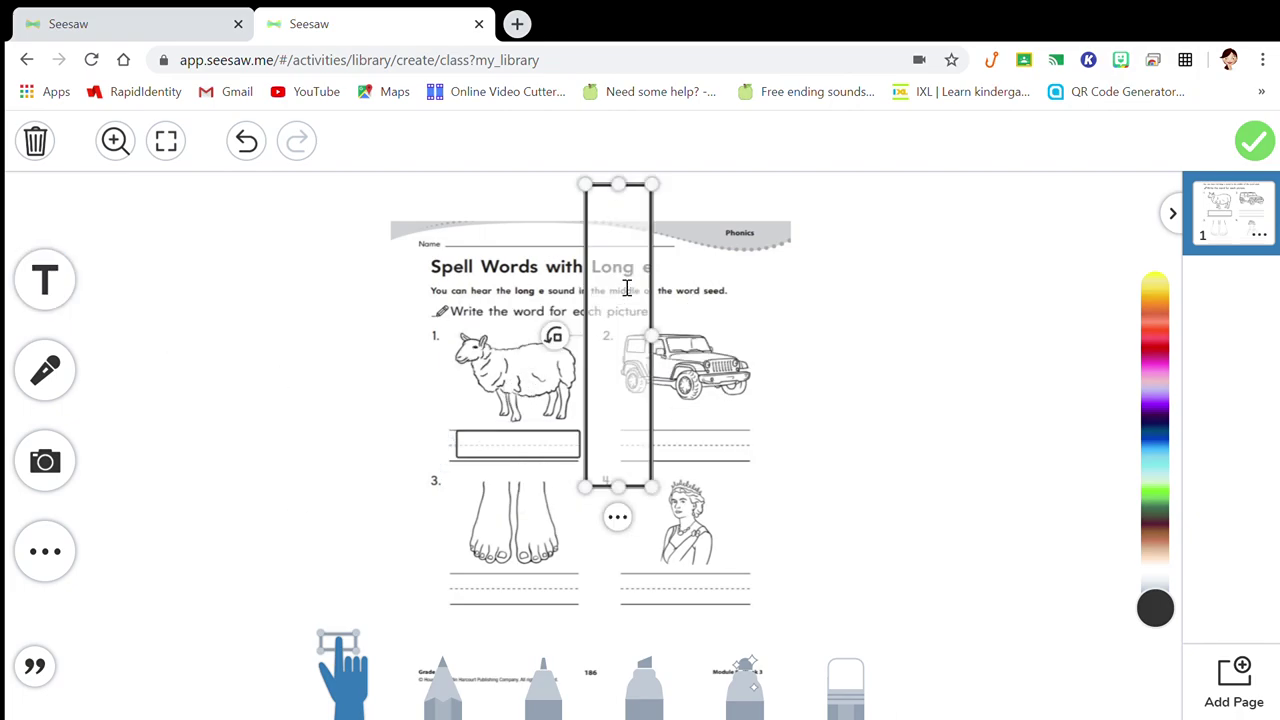
left_click_drag(650, 188, 577, 432)
left_click(587, 540)
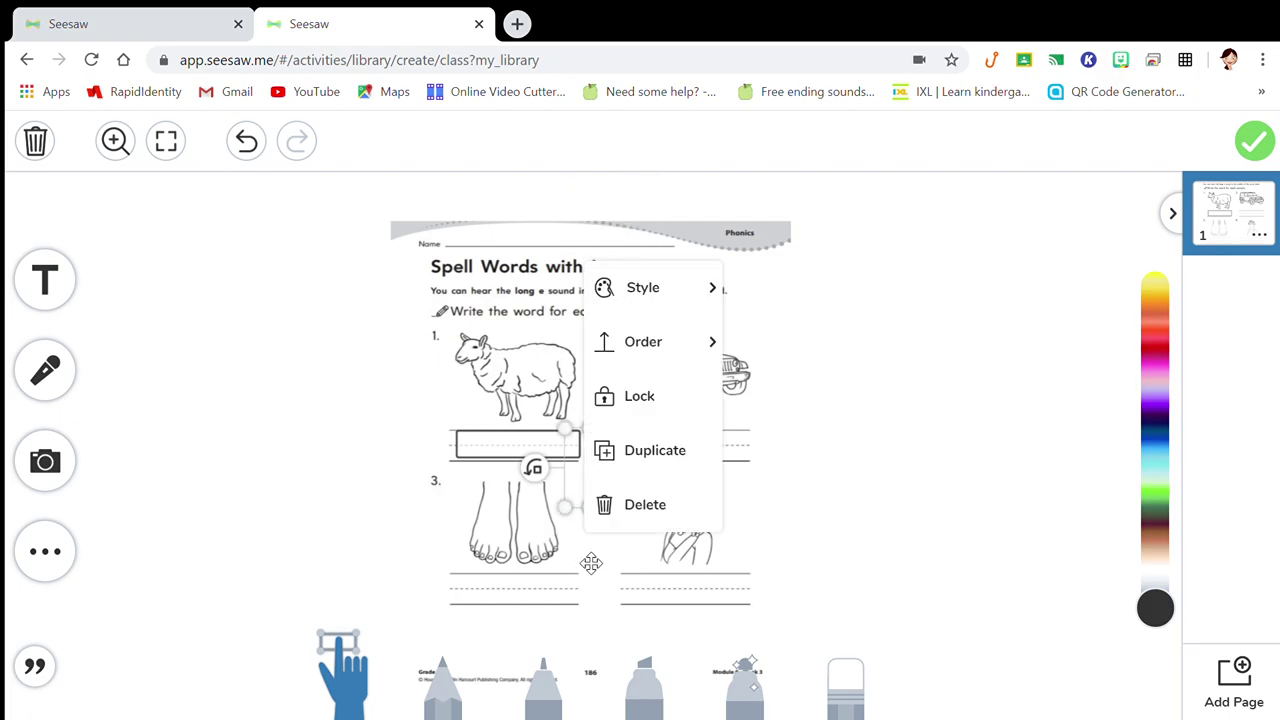
left_click(658, 508)
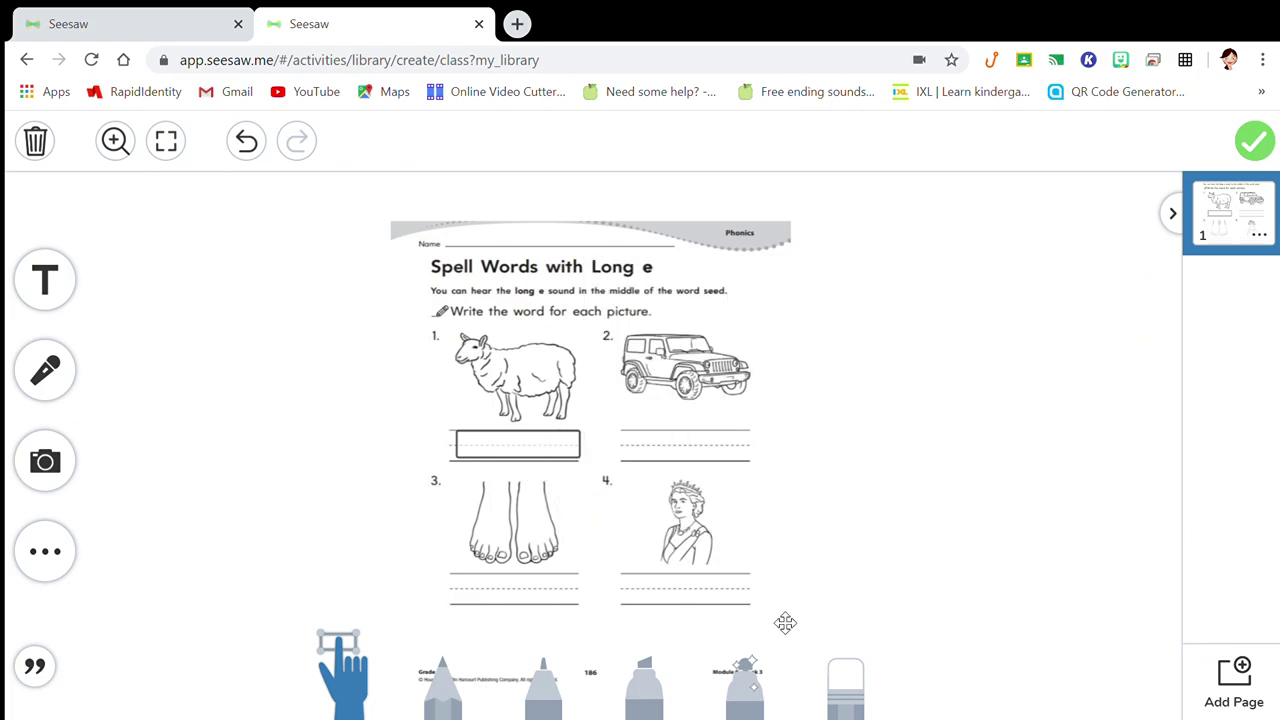
Delete the empty label from the writing lines under the sheep and switch to the pencil tool.
left_click(506, 444)
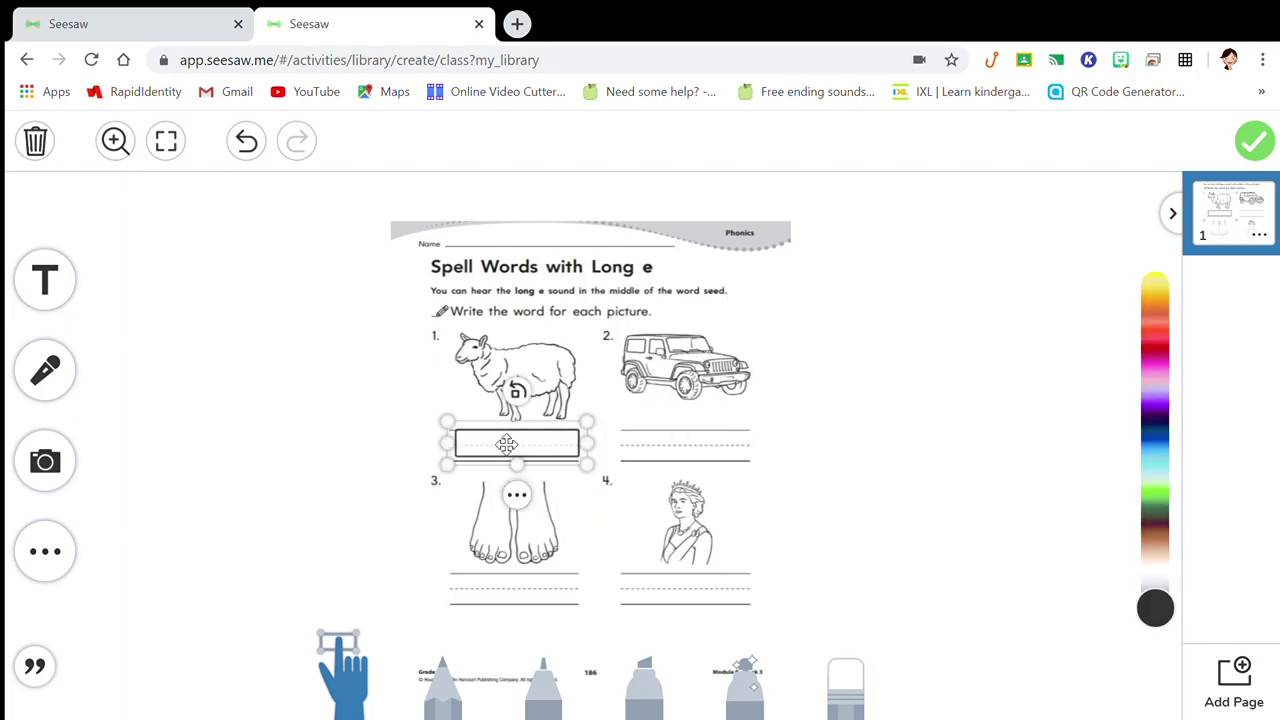
key("Delete")
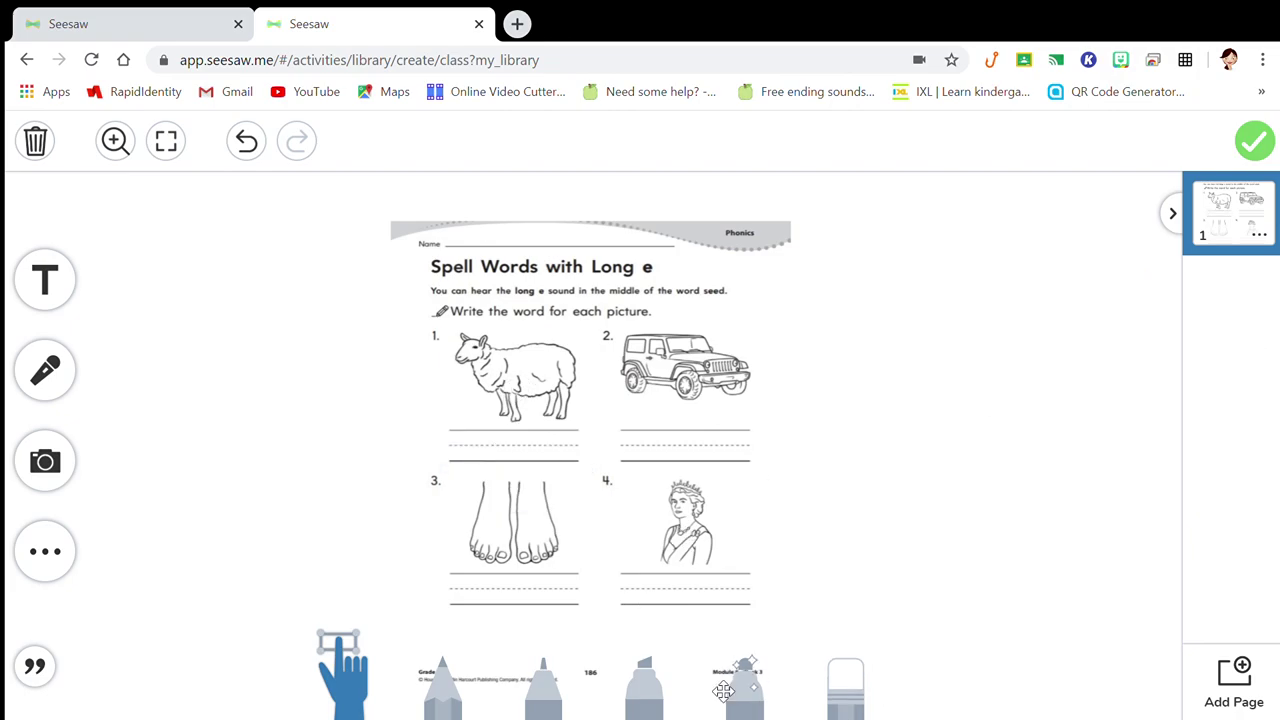
left_click(652, 684)
left_click(652, 684)
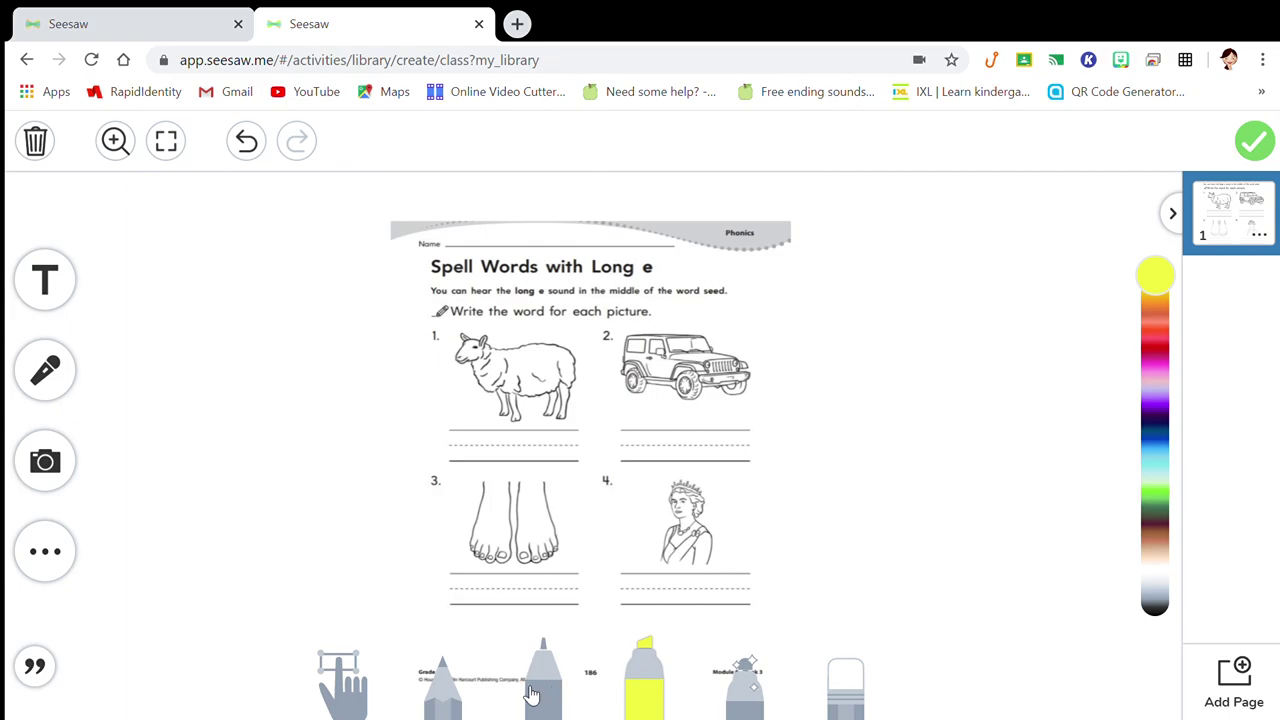
left_click(532, 694)
left_click(443, 694)
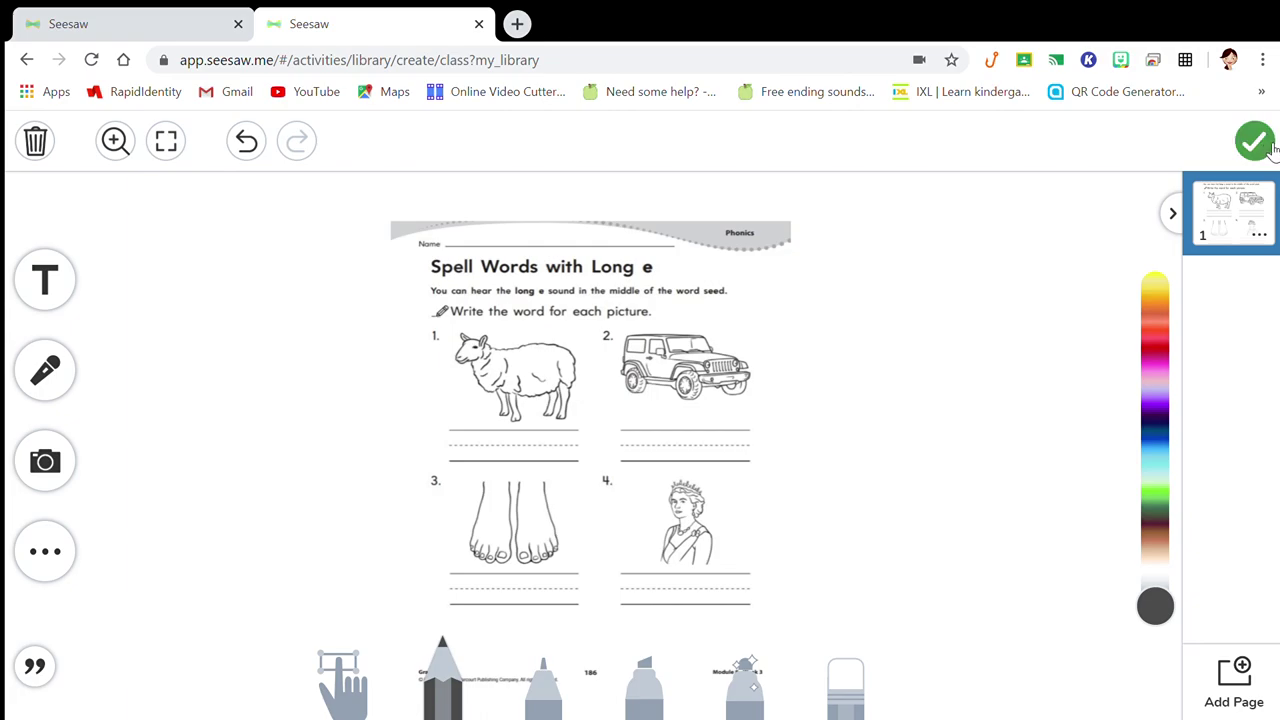
Try adding a blank second page to the template, and delete that page.
left_click(1266, 680)
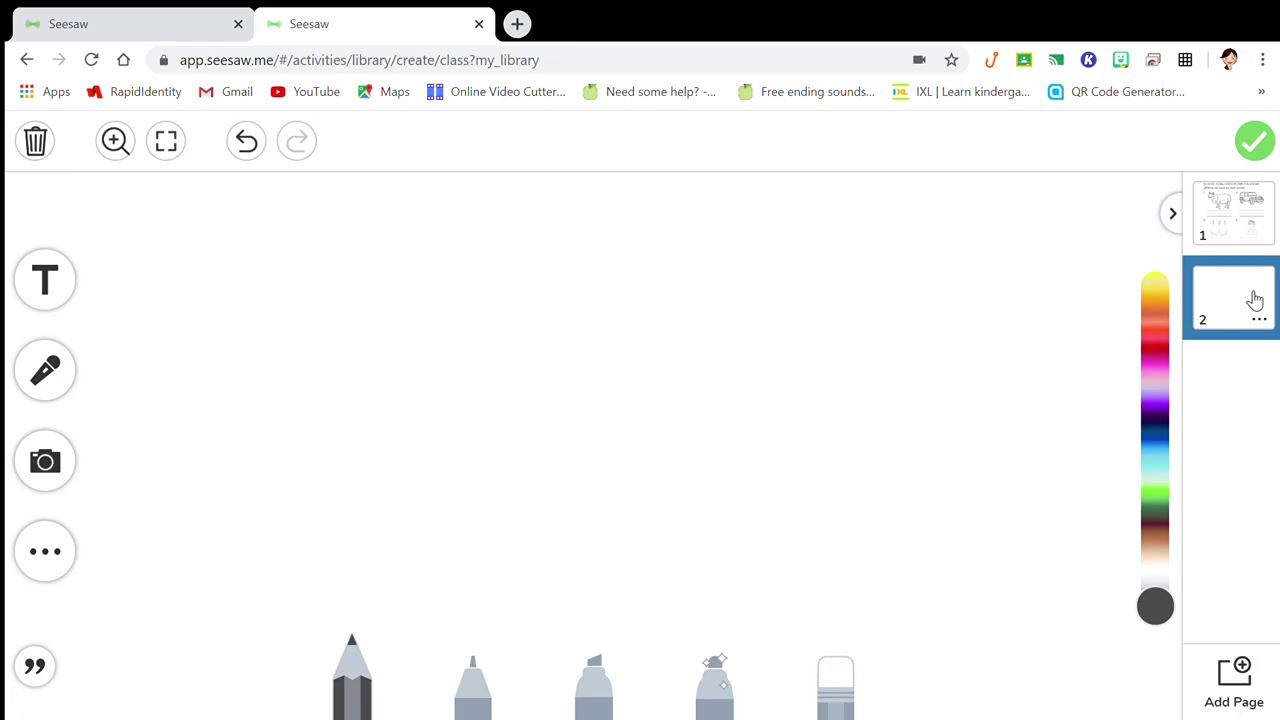
left_click(1260, 320)
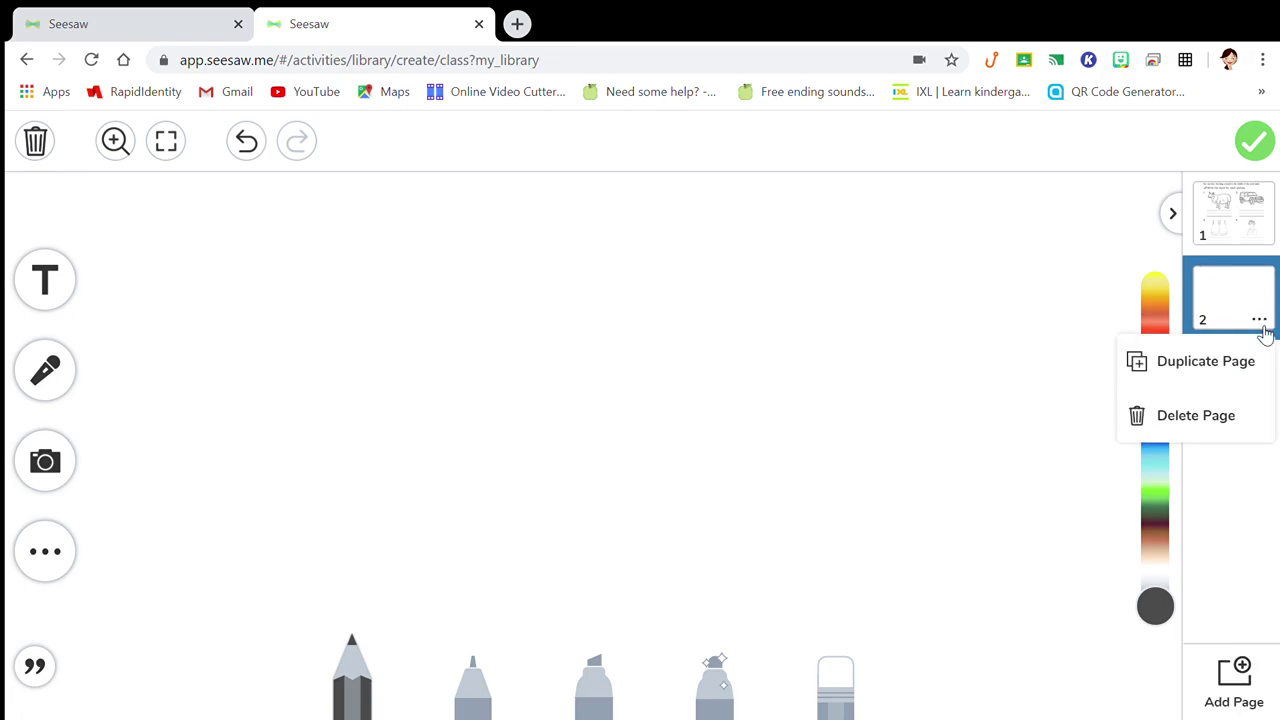
left_click(1220, 412)
left_click(728, 476)
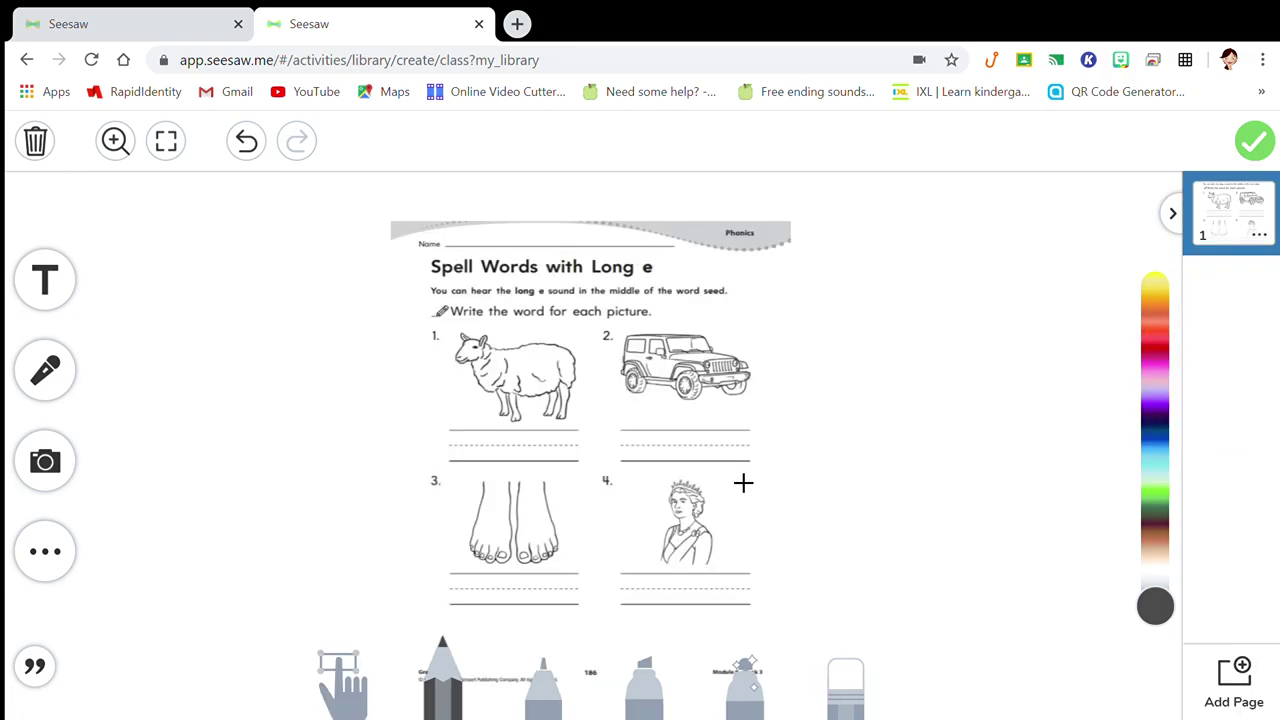
Accept the worksheet as the student template and save the Test activity to the library.
left_click(1264, 150)
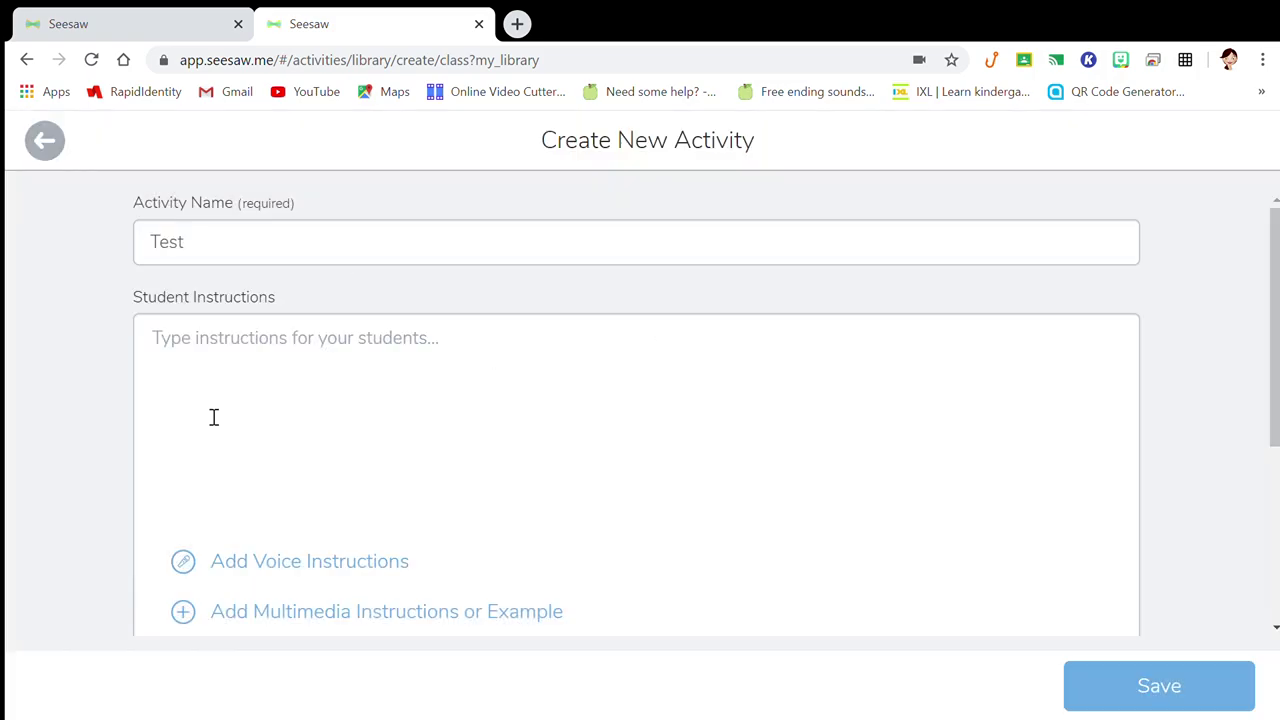
scroll(1263, 443, "down", 3)
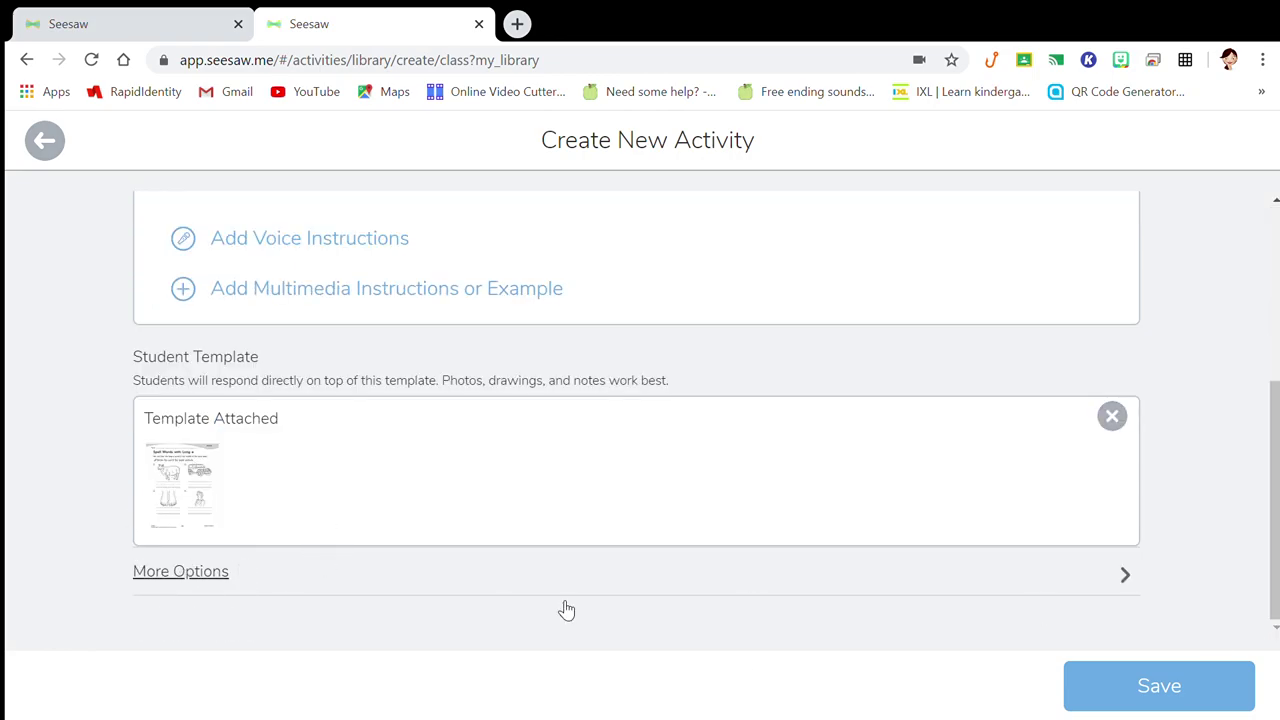
left_click(1172, 689)
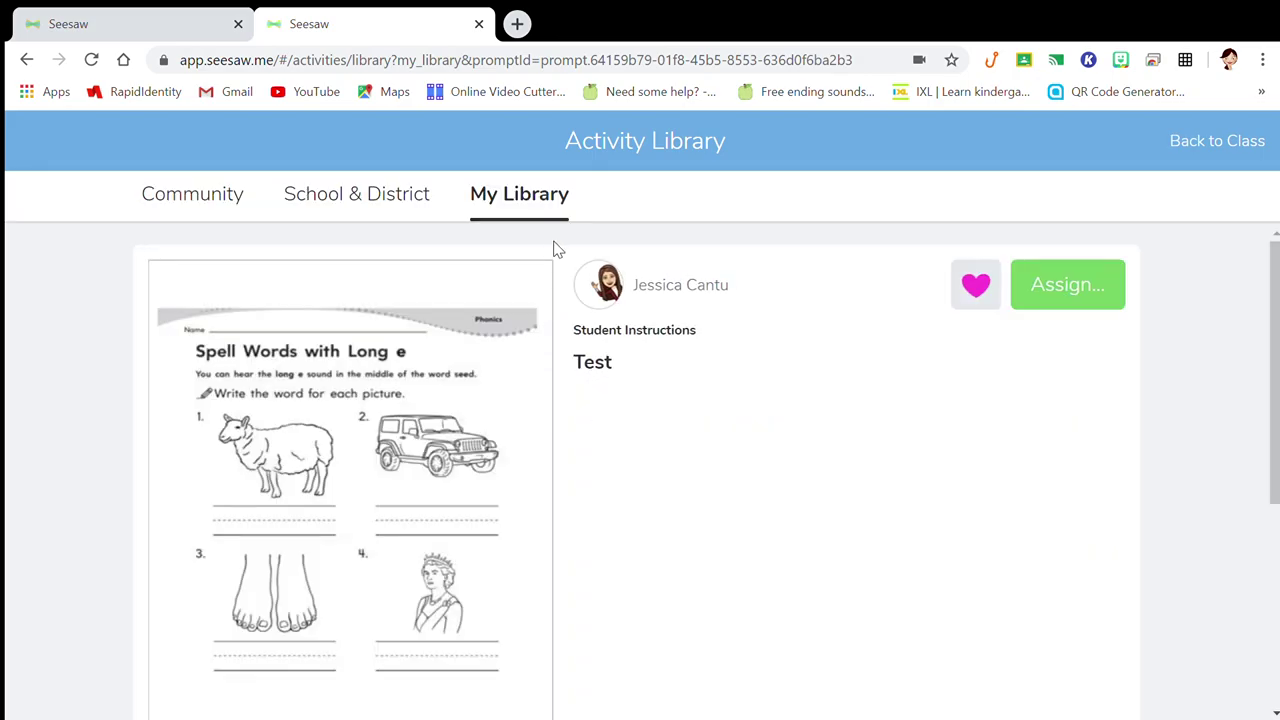
Open the Test activity from My Library and select the SAMPLE class to assign it to.
left_click(540, 198)
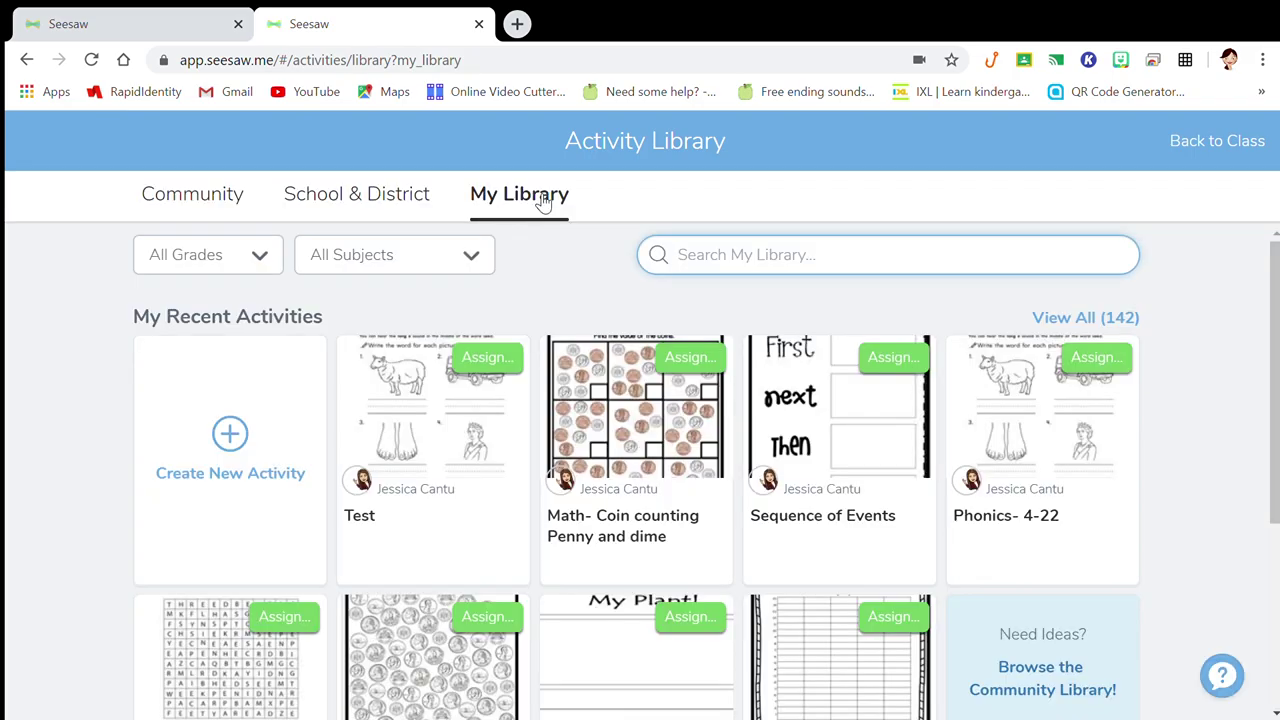
left_click(453, 459)
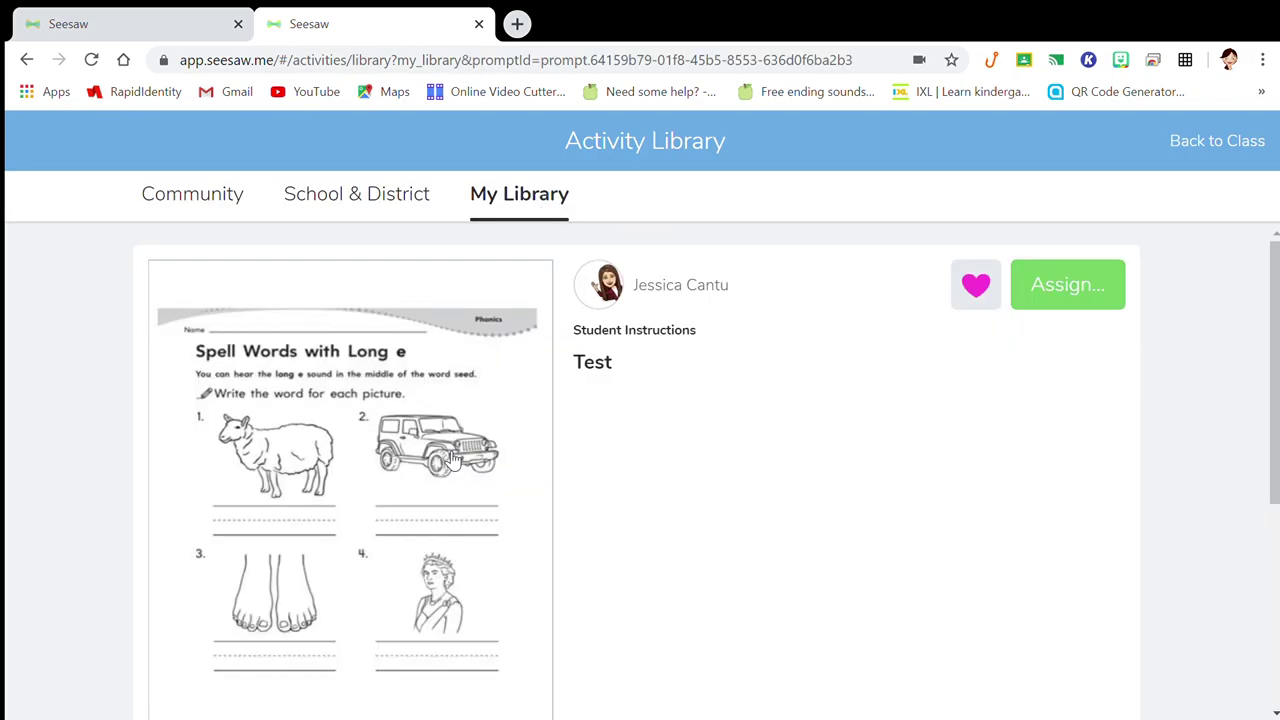
left_click(1084, 299)
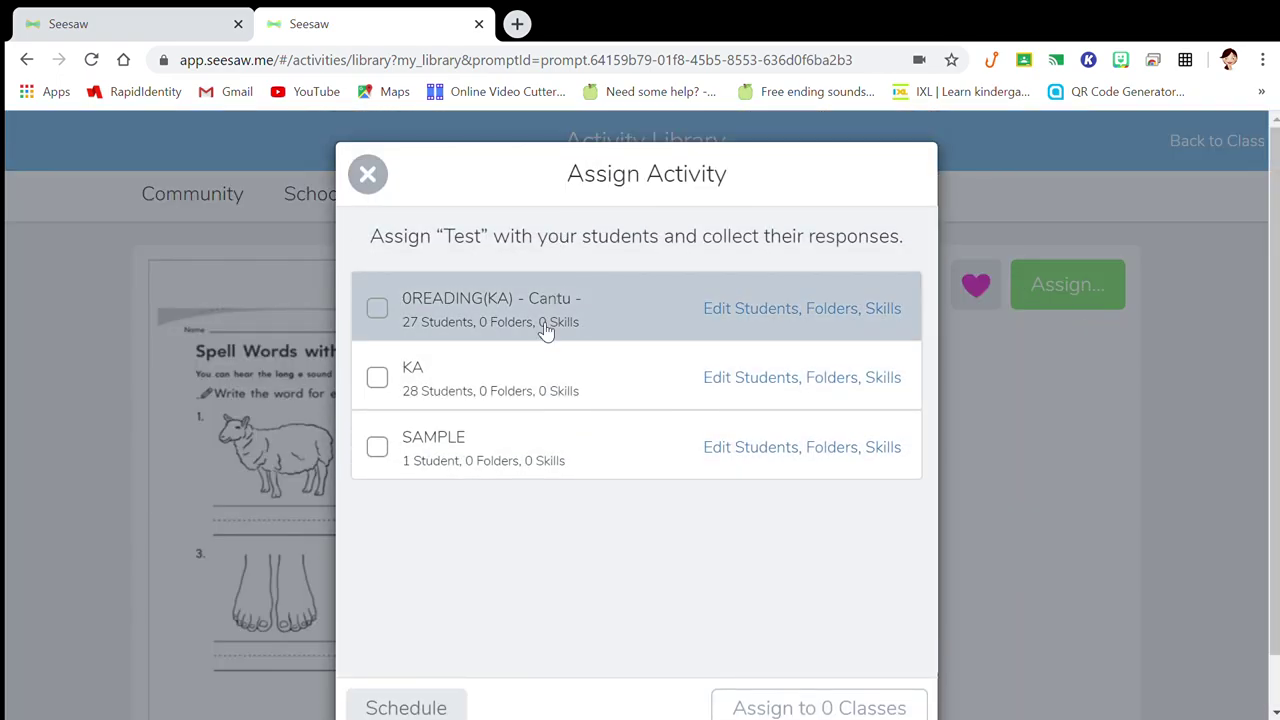
left_click(382, 449)
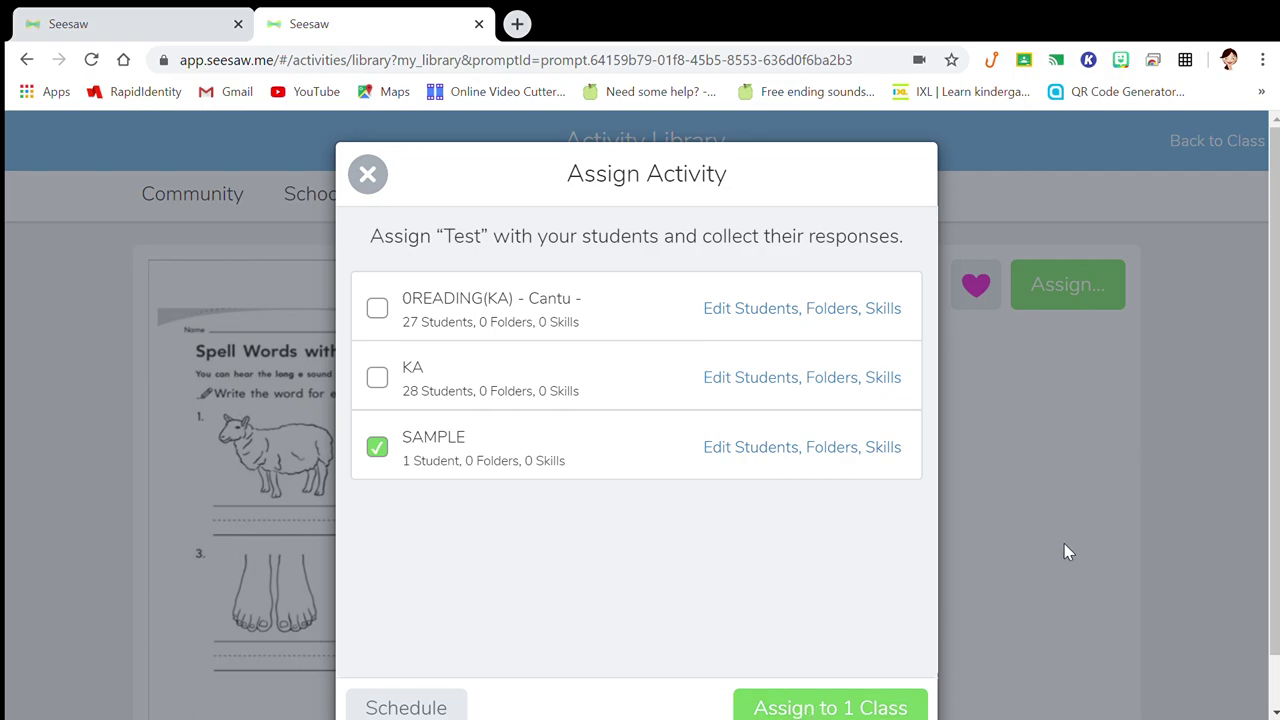
scroll(1273, 470, "down", 1)
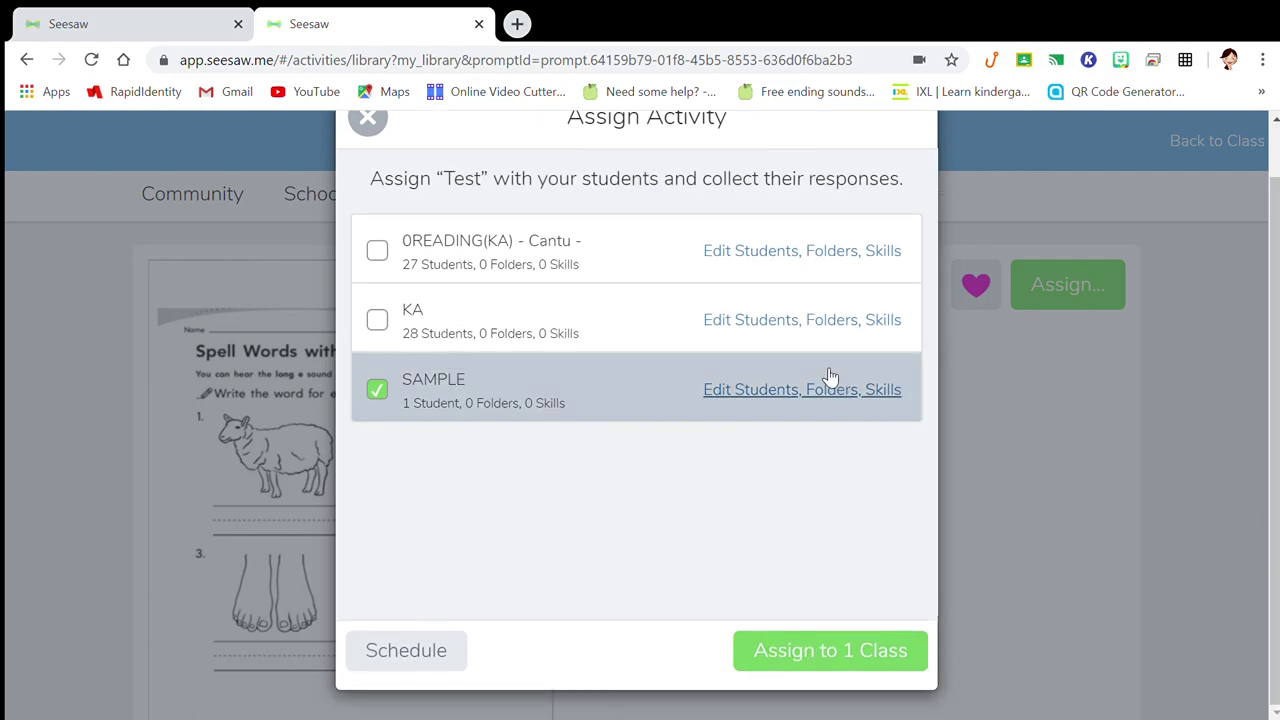
Schedule the activity to be assigned on a specific date, Apr 24.
left_click(437, 651)
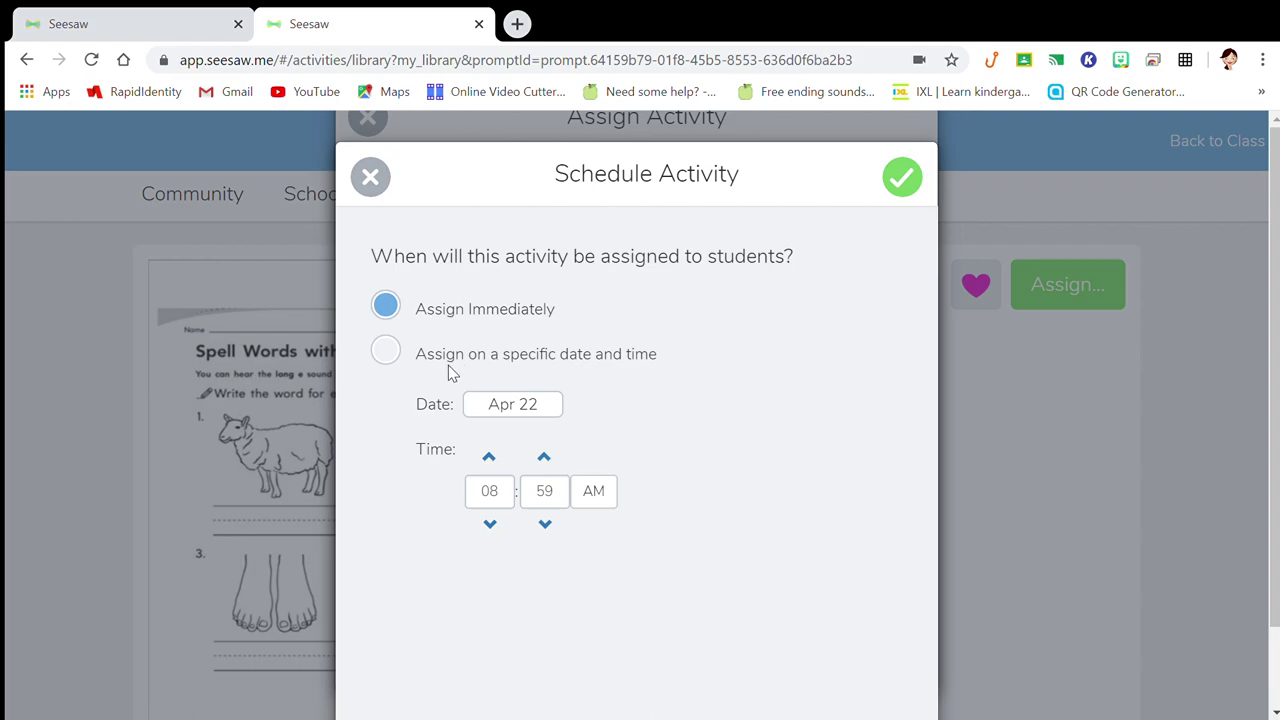
left_click(529, 407)
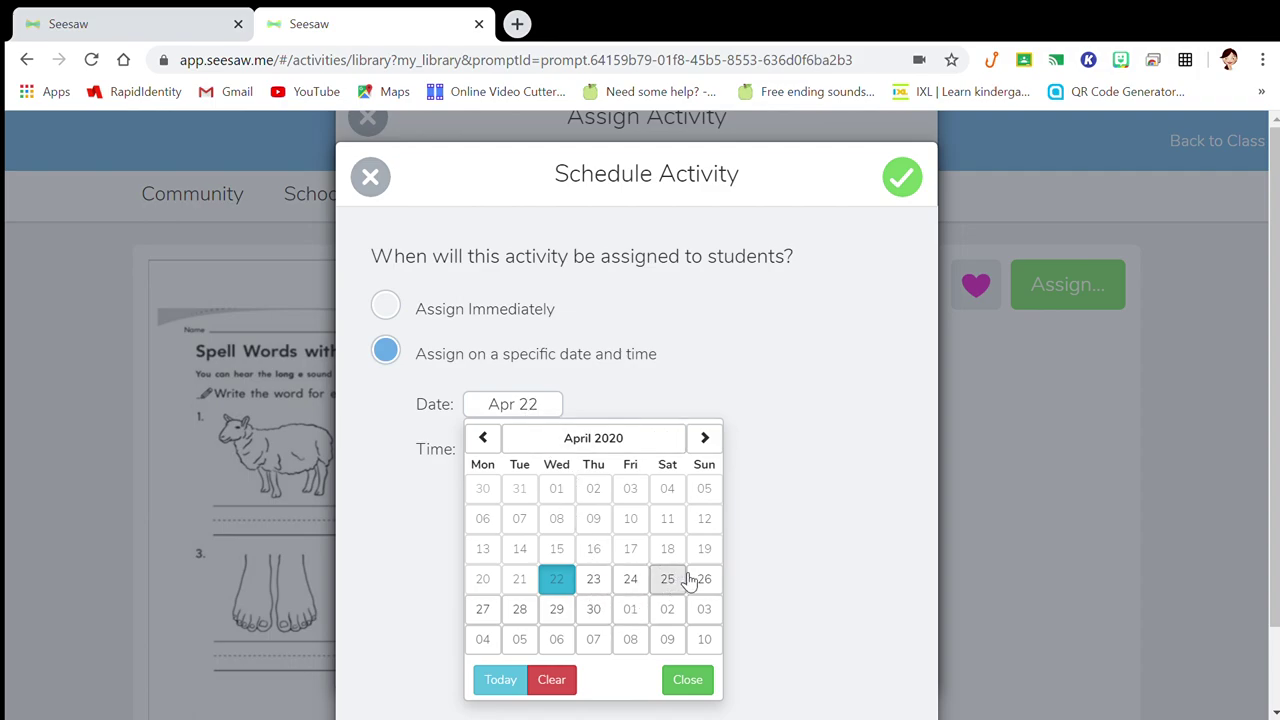
left_click(621, 584)
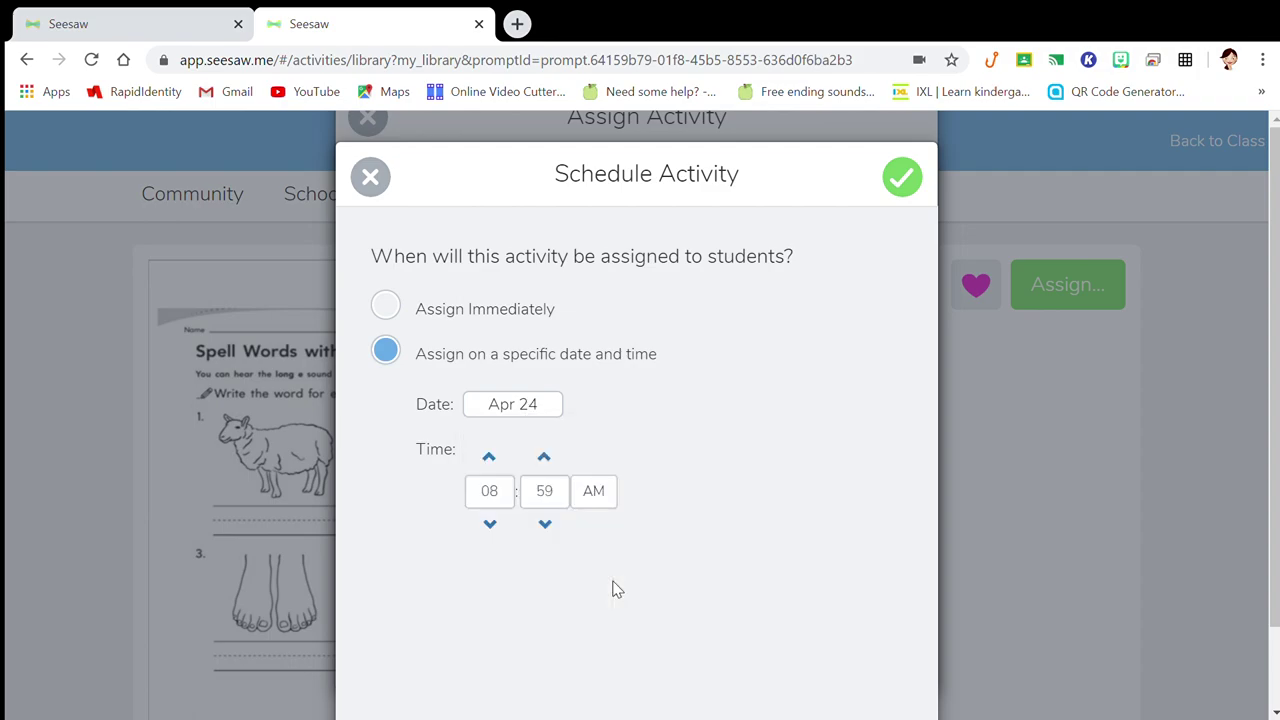
Set the assignment time to 06:09 AM and confirm the schedule.
left_click(493, 526)
left_click(490, 462)
left_click(490, 462)
left_click(545, 525)
left_click(545, 527)
left_click(553, 497)
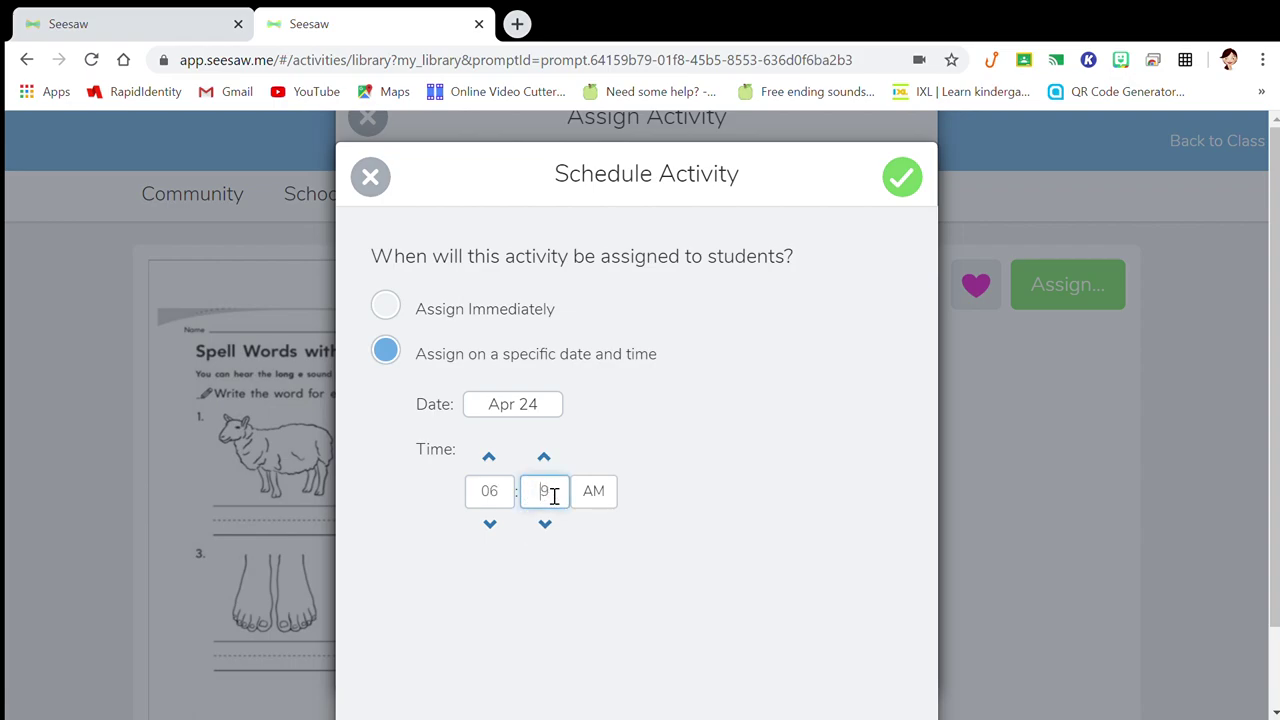
type("0")
left_click(900, 181)
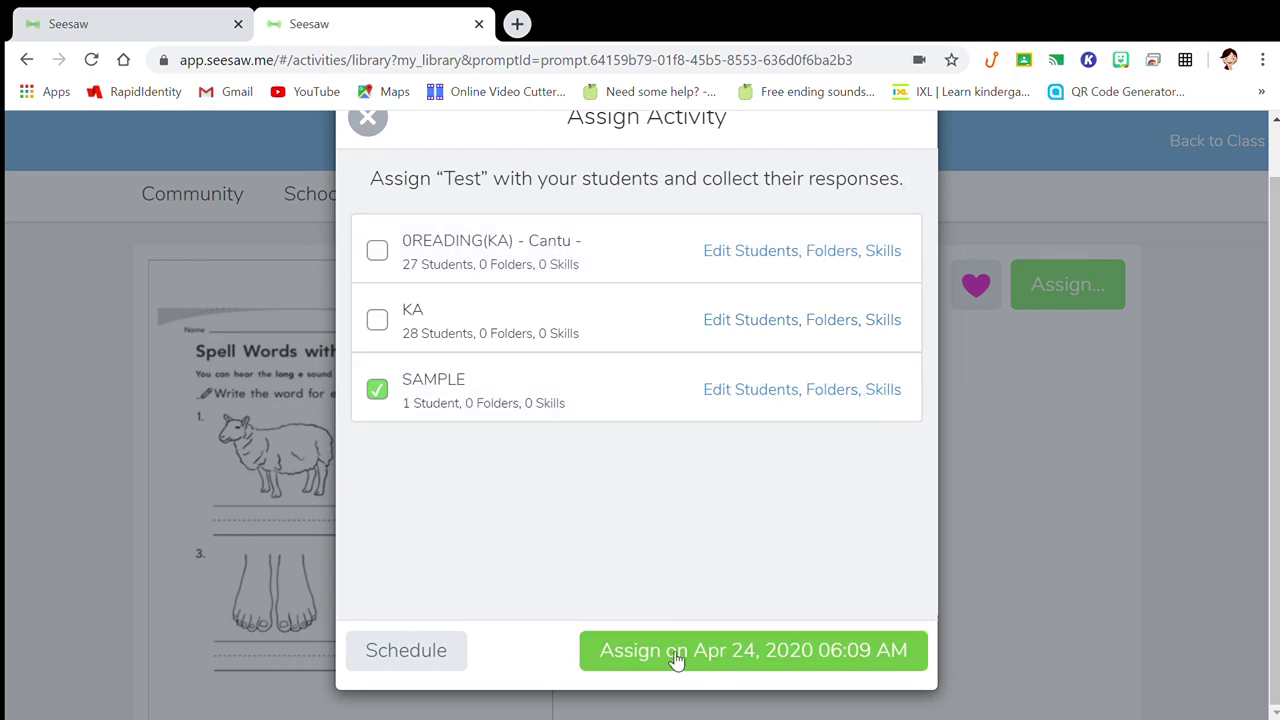
Assign the scheduled Test activity to the SAMPLE class and review it in that class's scheduled activities.
left_click(855, 654)
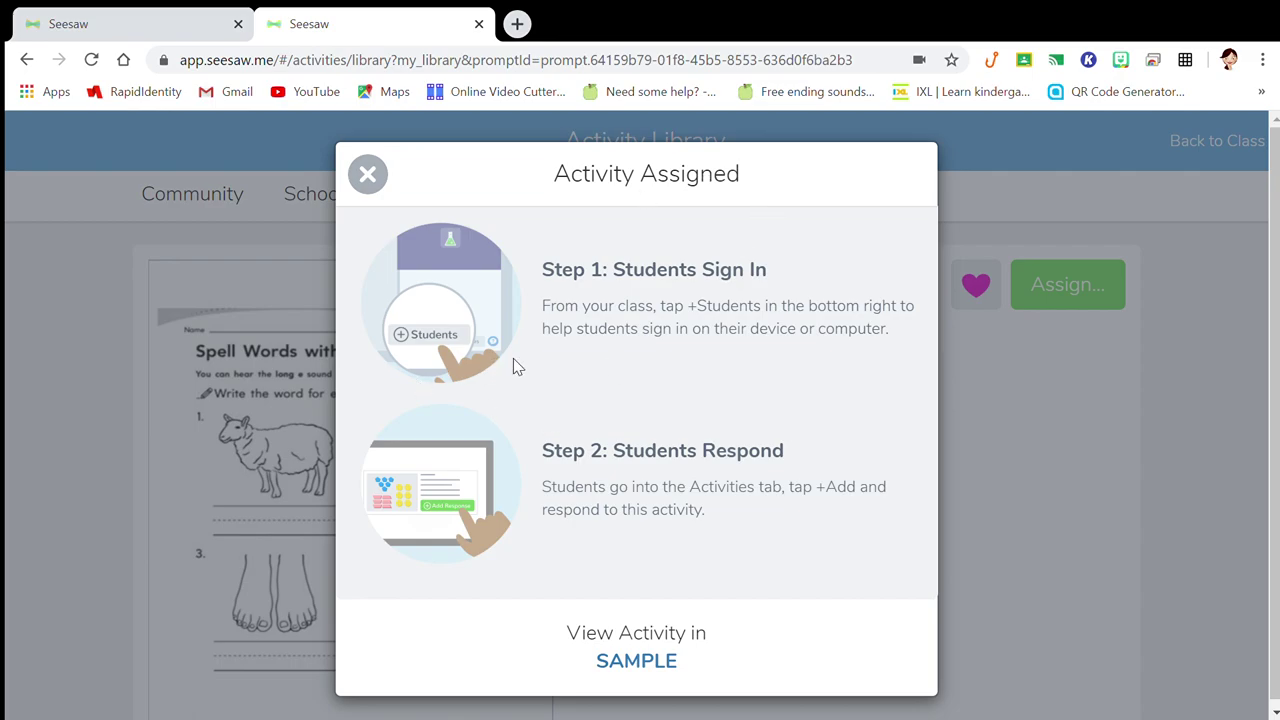
left_click(636, 662)
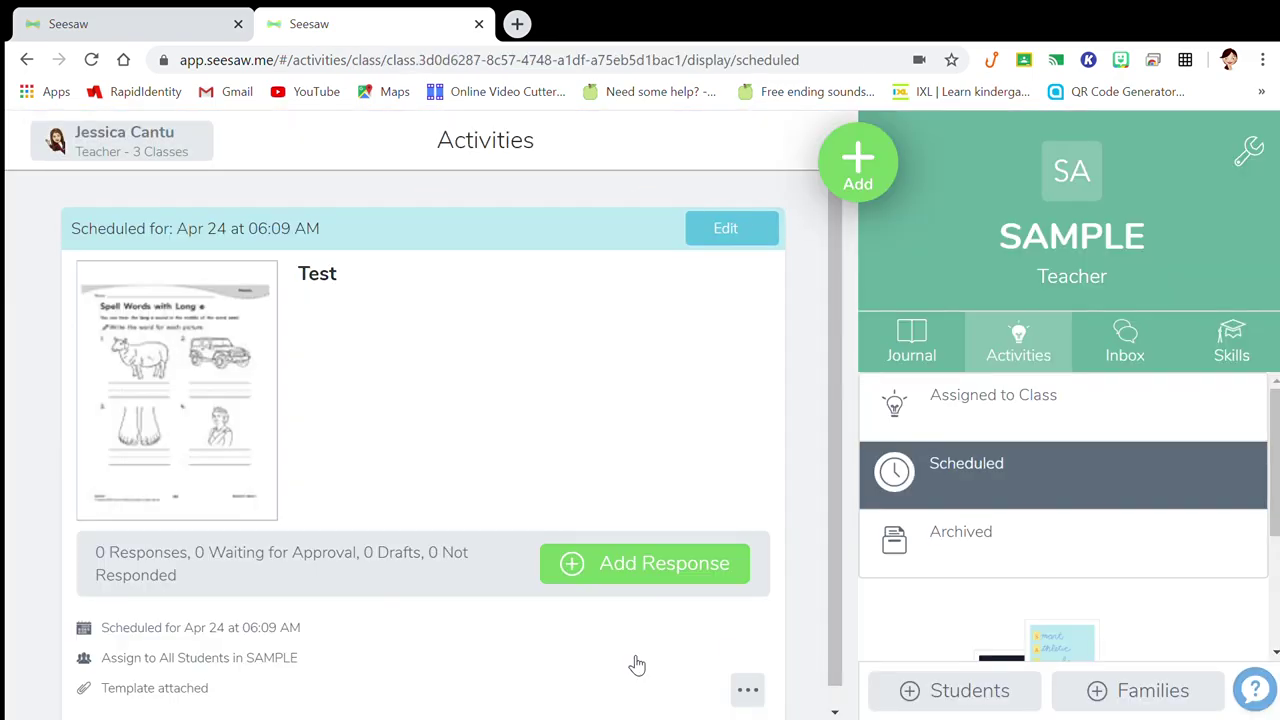
left_click_drag(1274, 457, 1274, 505)
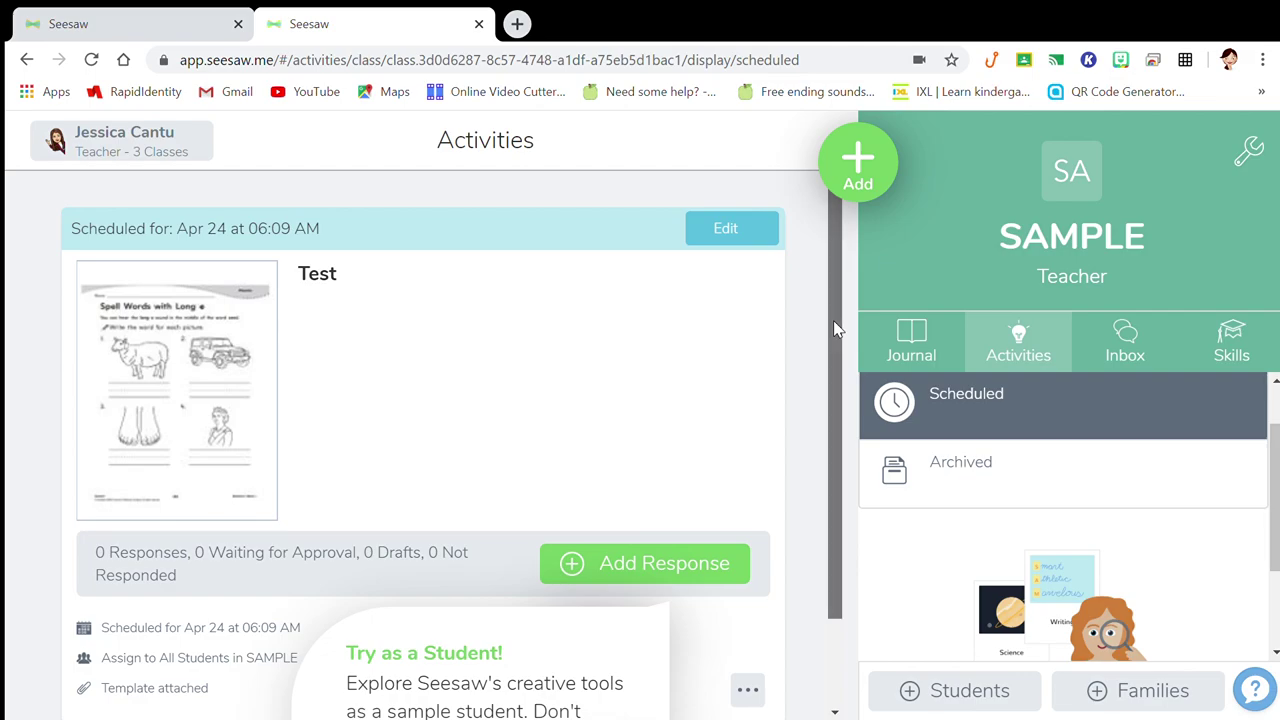
left_click_drag(833, 320, 811, 531)
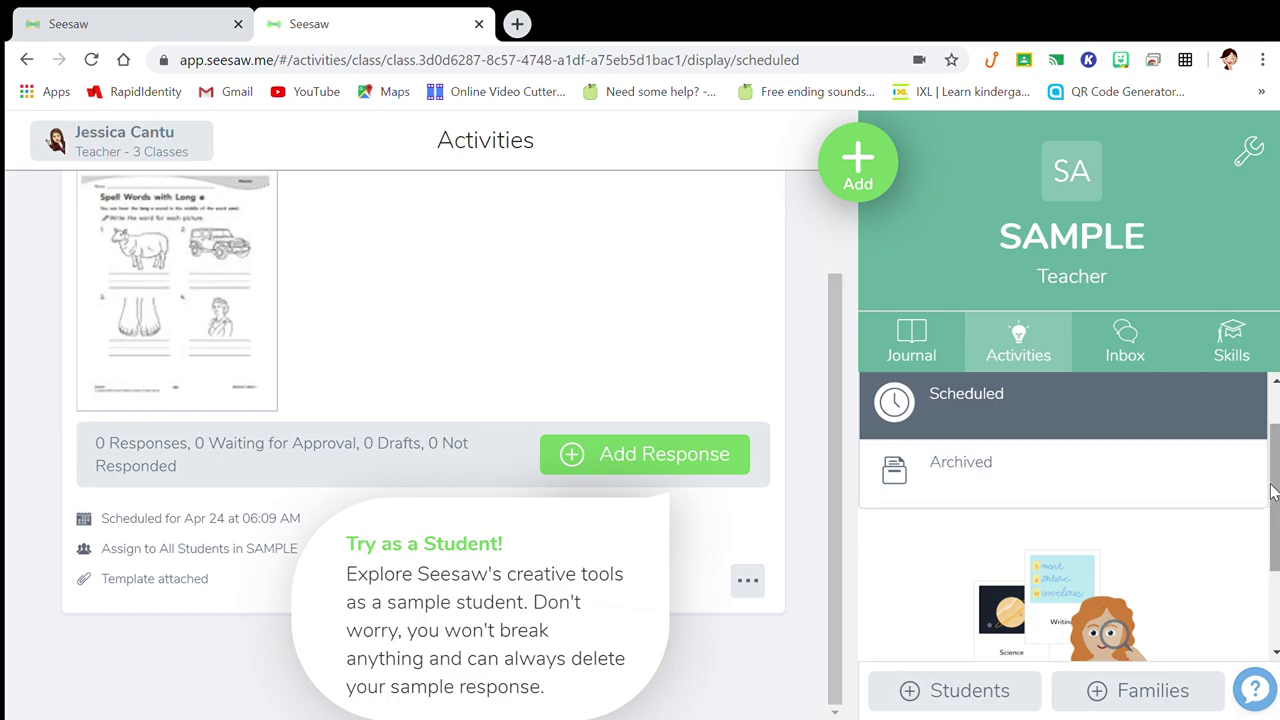
left_click_drag(831, 371, 829, 251)
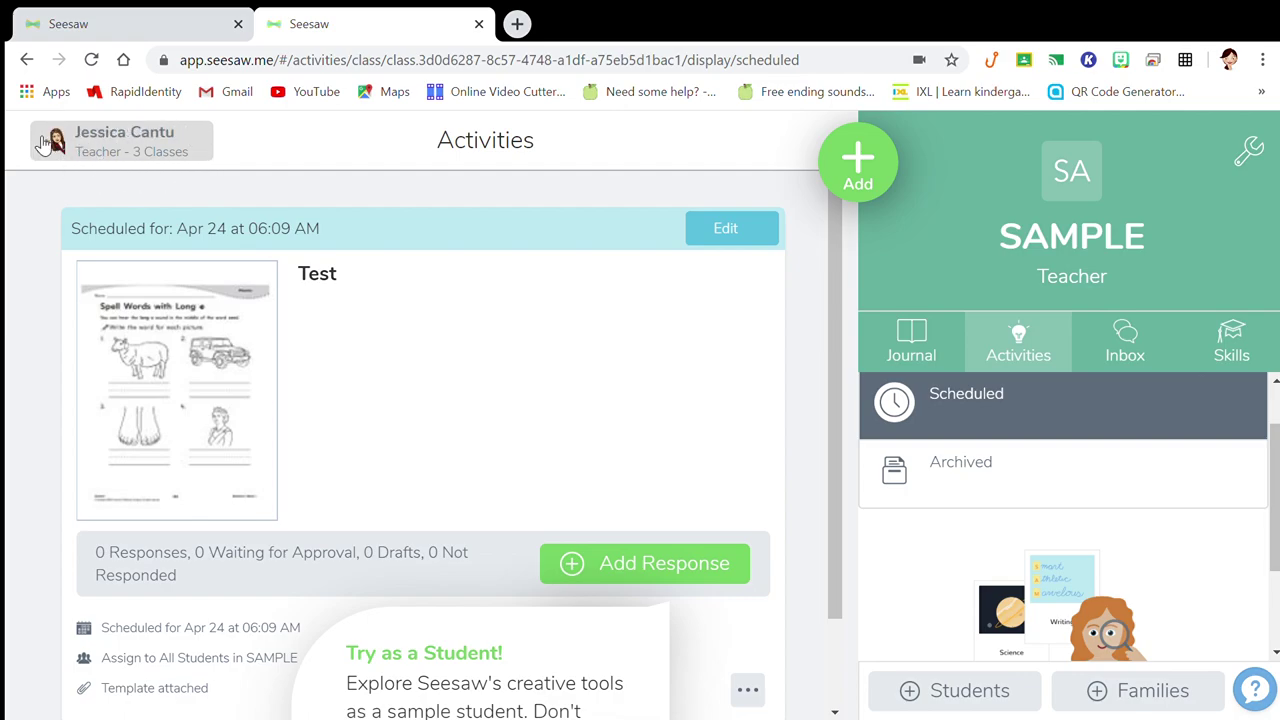
Reopen the SAMPLE class from the class list and open its inbox messages.
left_click(186, 157)
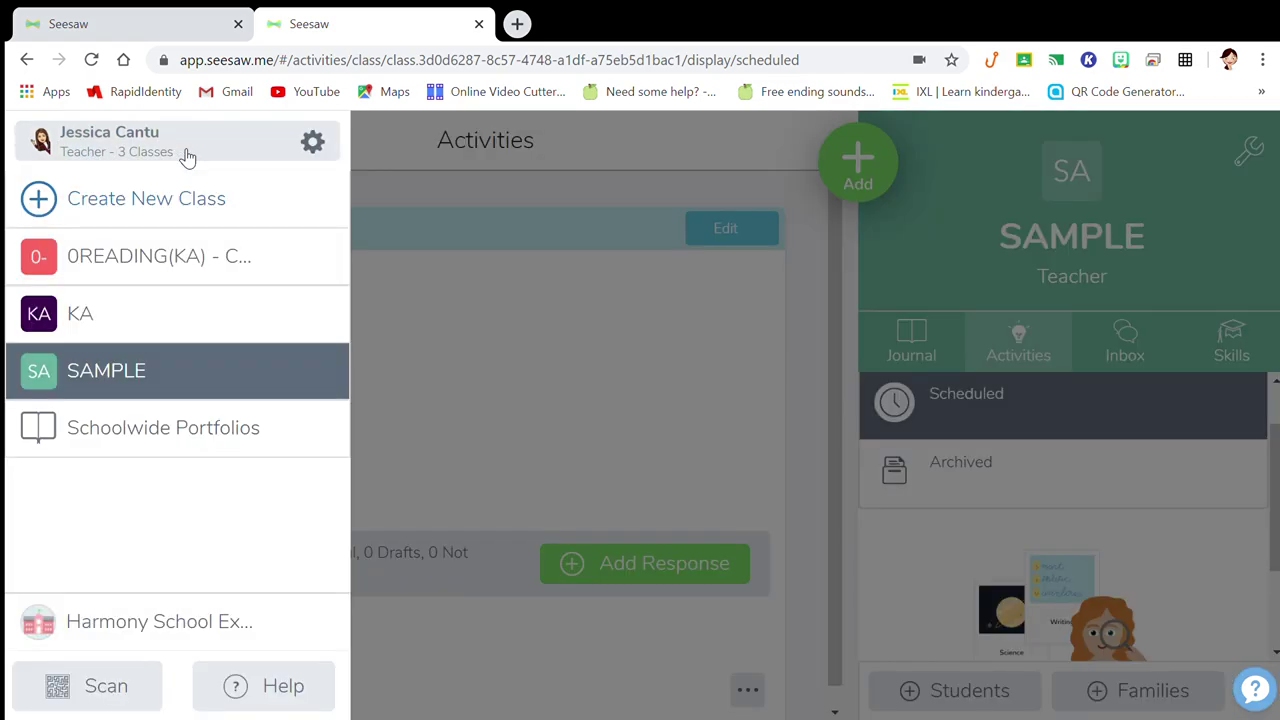
left_click(115, 383)
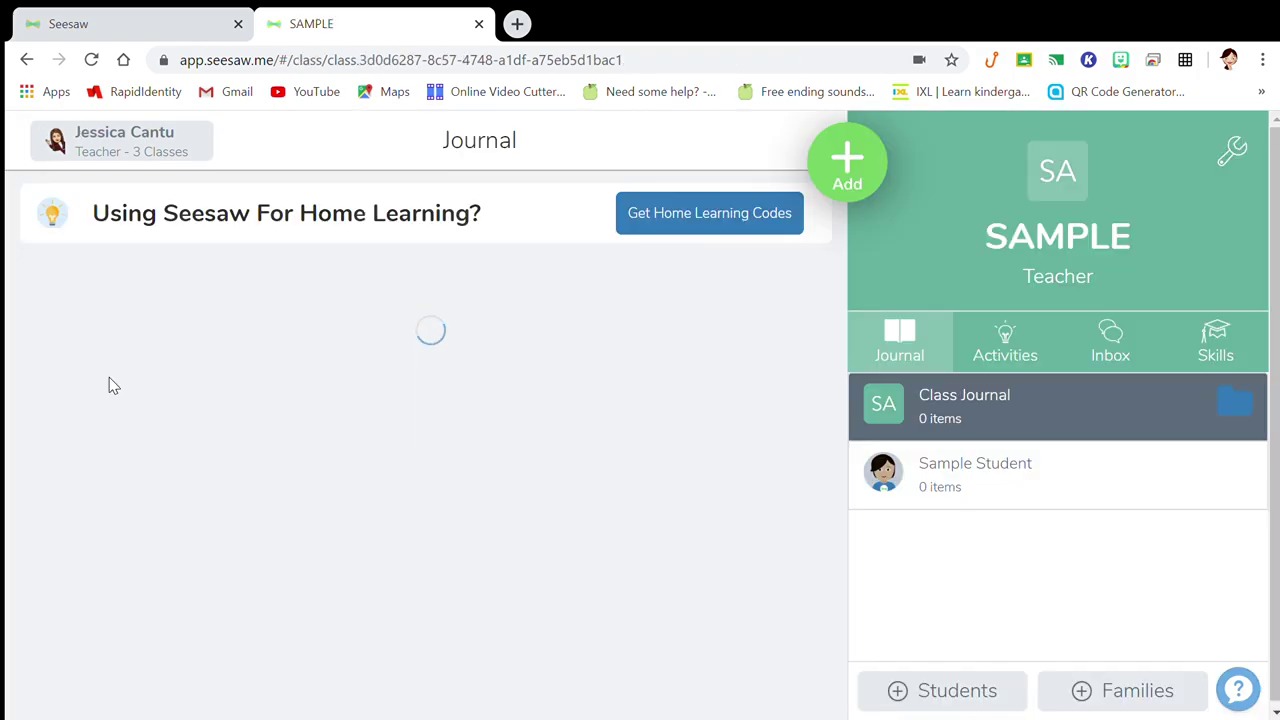
left_click(125, 160)
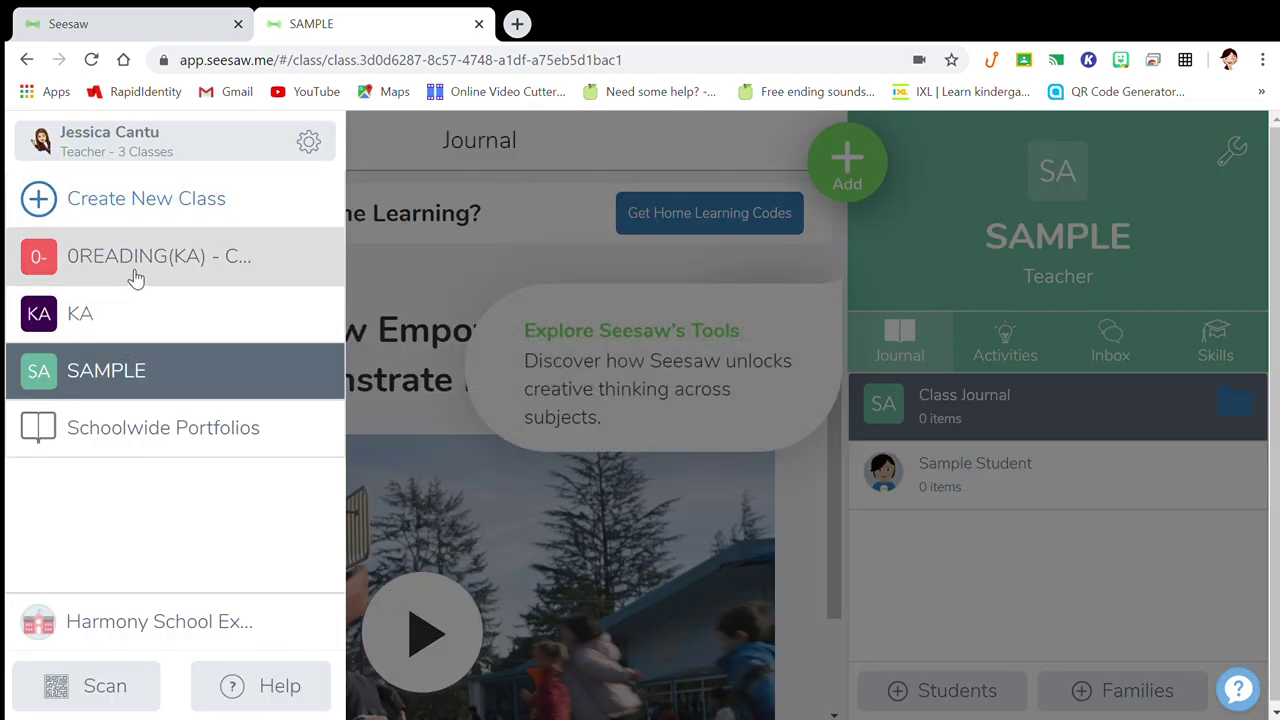
left_click(129, 371)
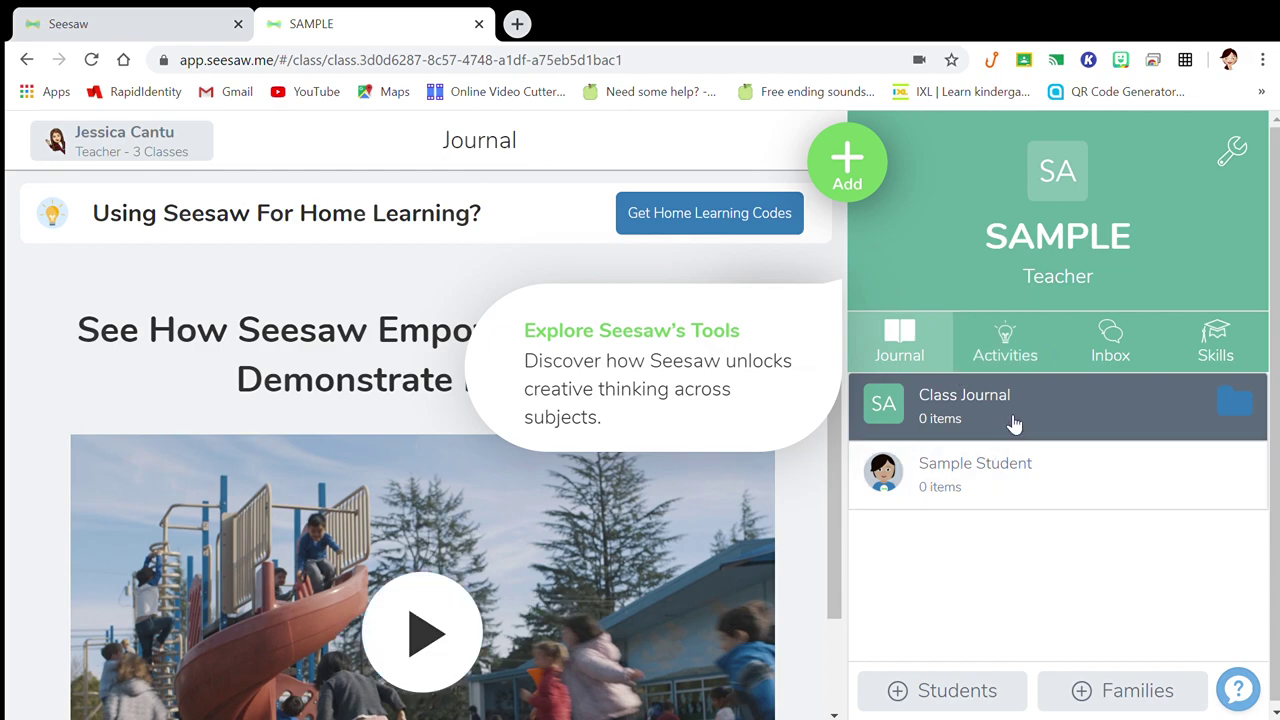
left_click(1122, 357)
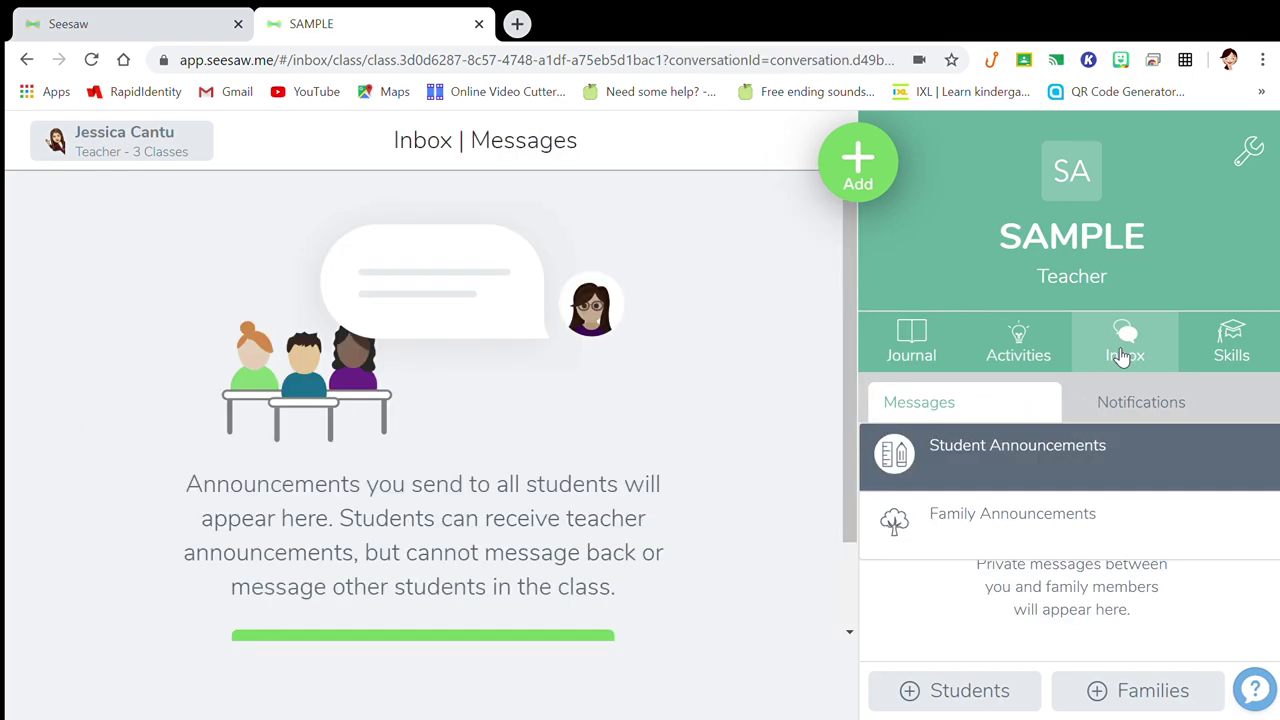
Check the SAMPLE class's notifications and switch to the 0READING(KA) class.
left_click(1130, 405)
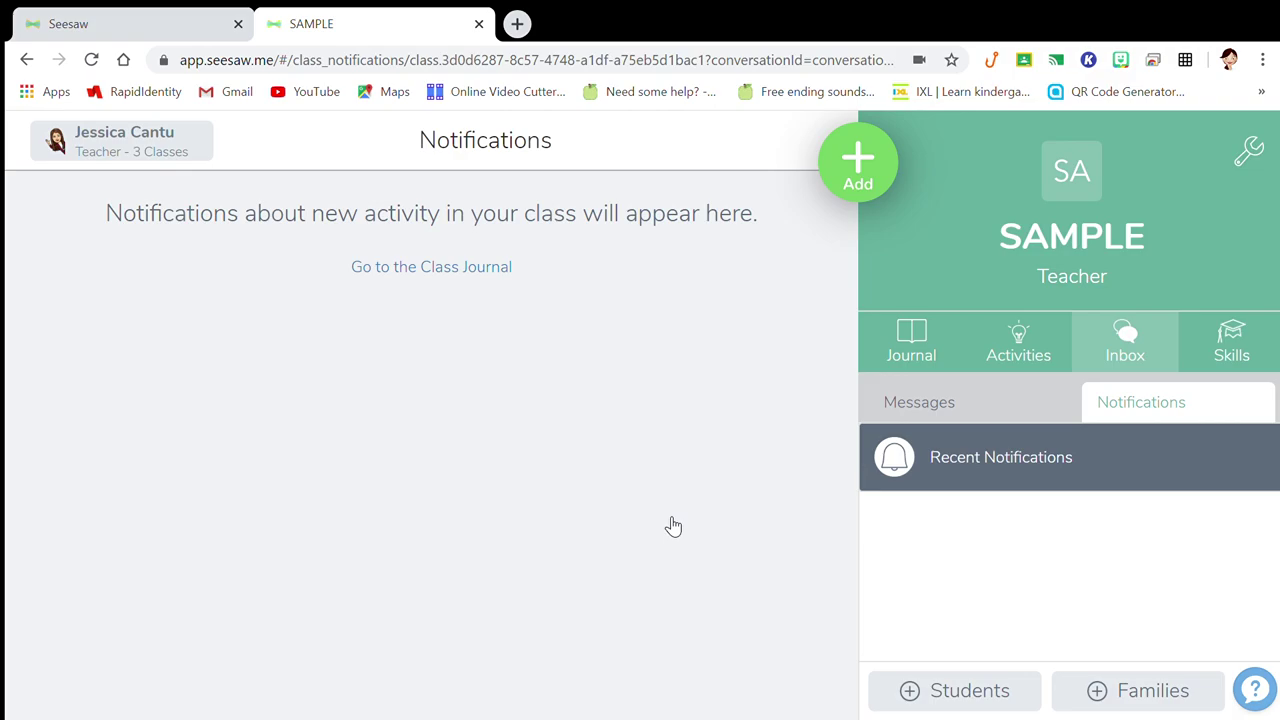
left_click(191, 142)
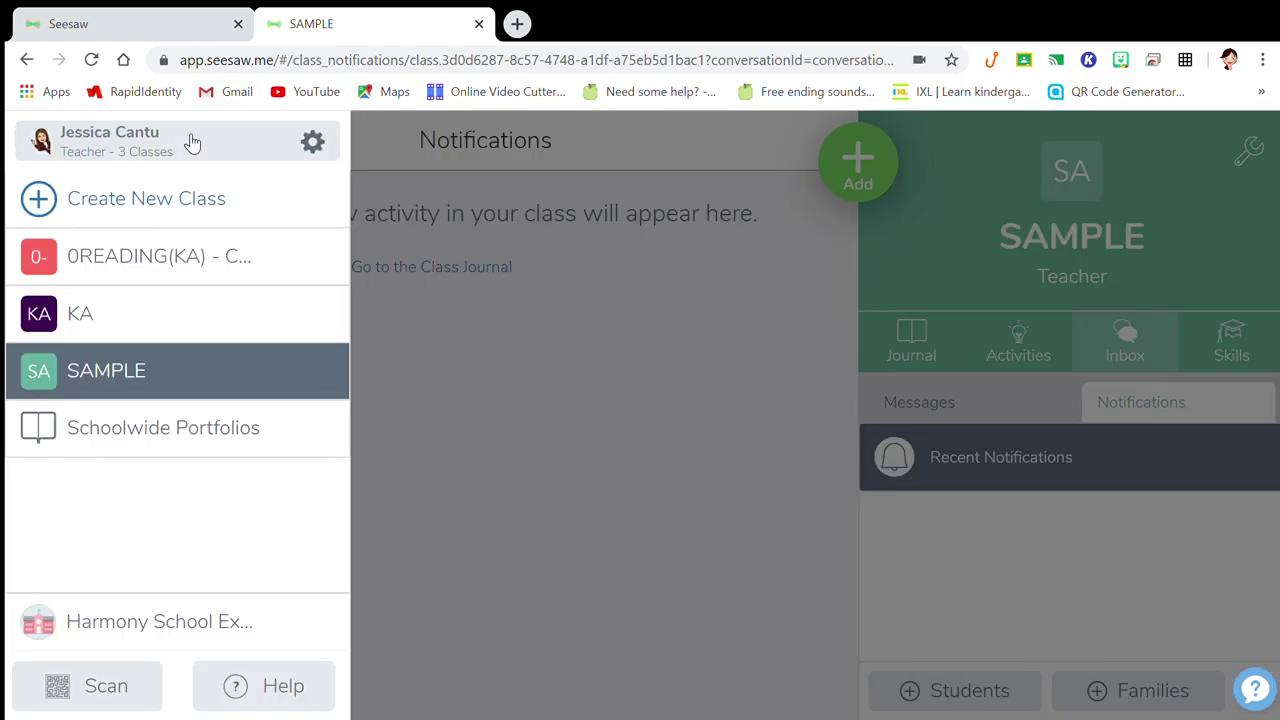
left_click(162, 310)
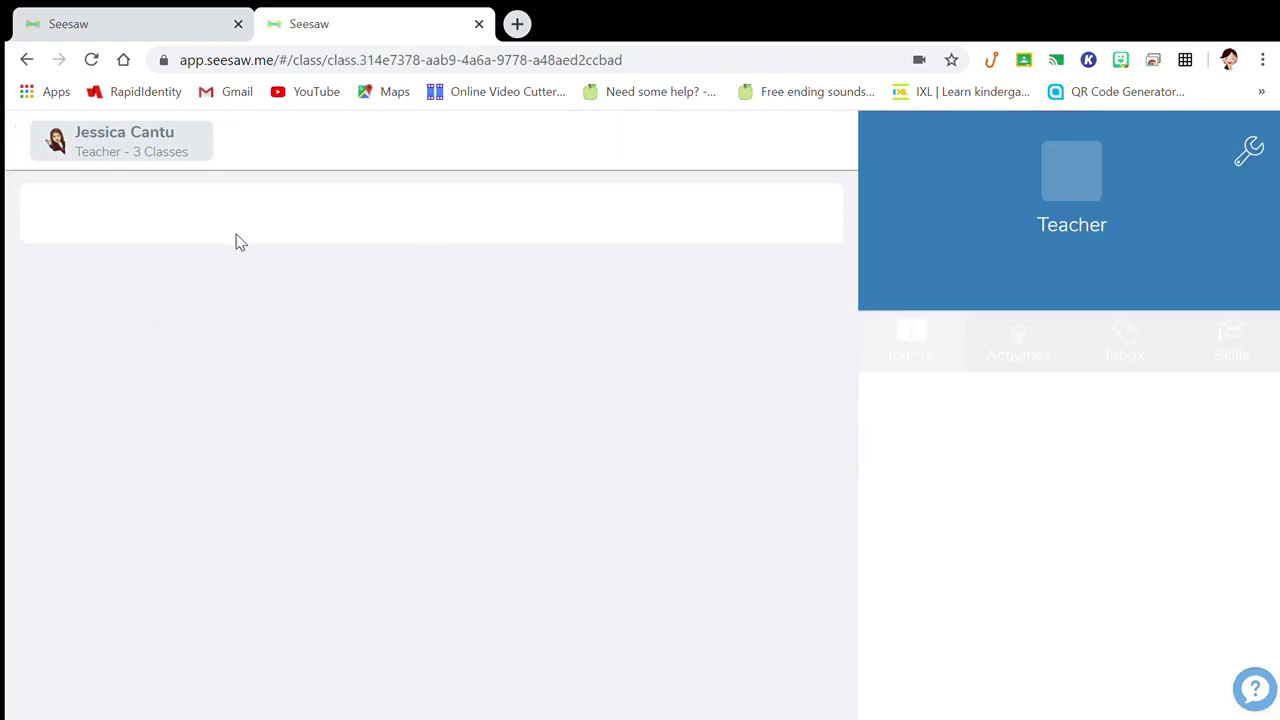
left_click(126, 153)
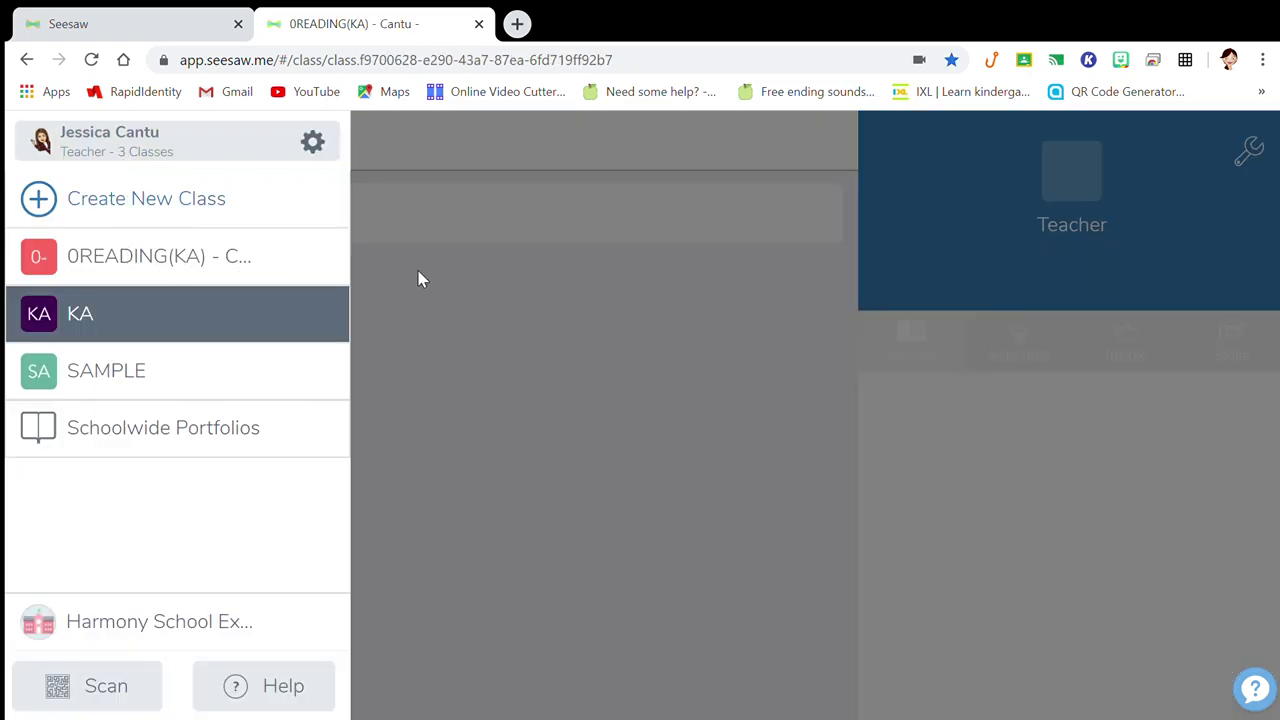
left_click(116, 255)
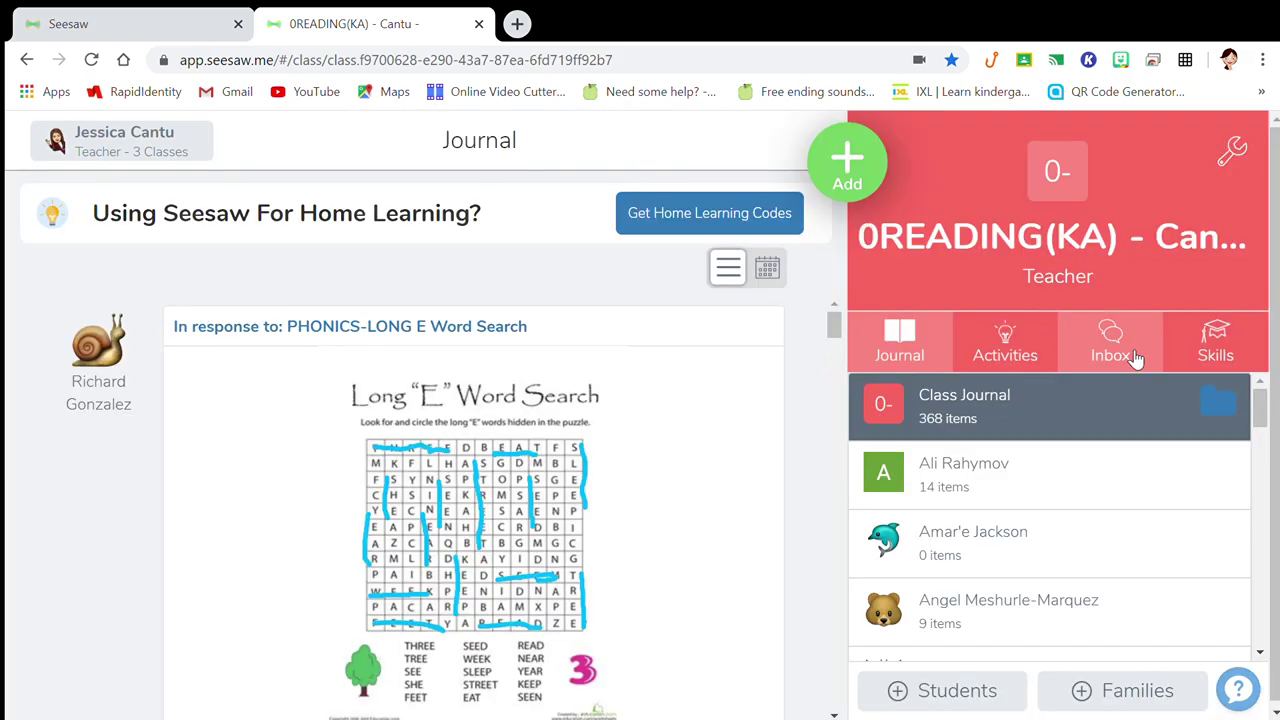
Review the recent notifications in the 0READING(KA) class's inbox.
left_click(1135, 358)
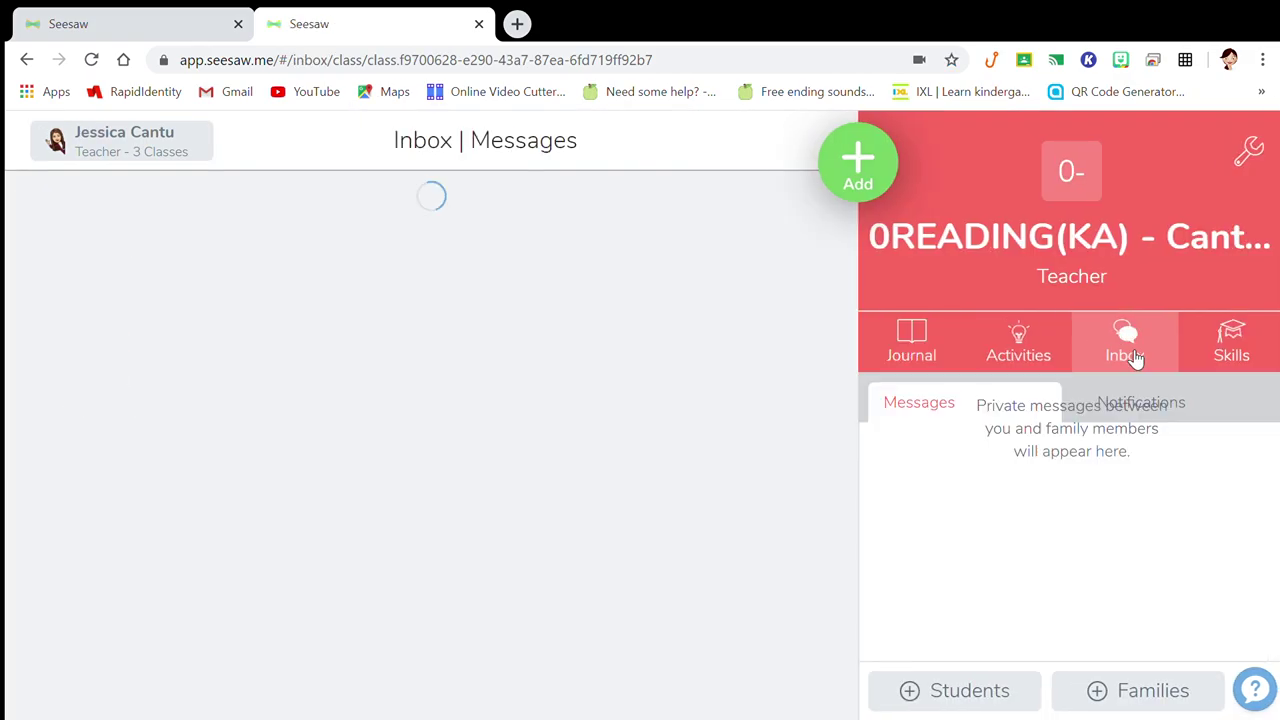
left_click(1131, 410)
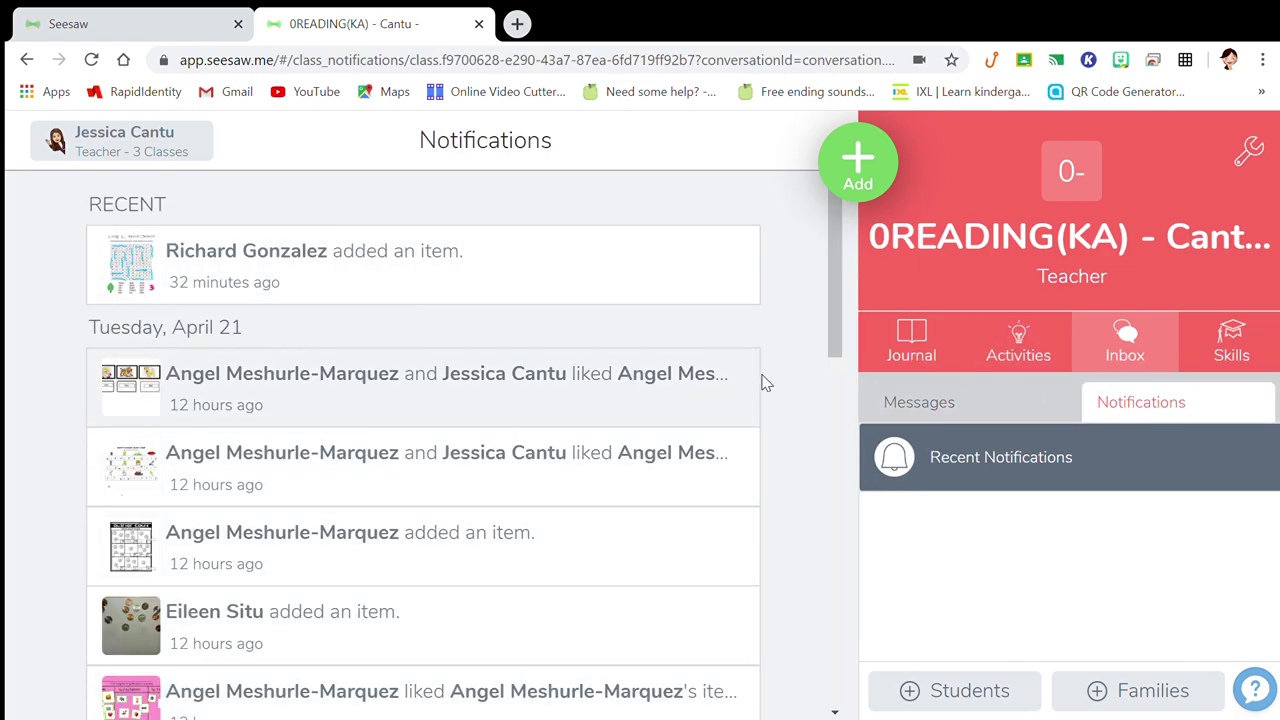
left_click_drag(825, 309, 797, 260)
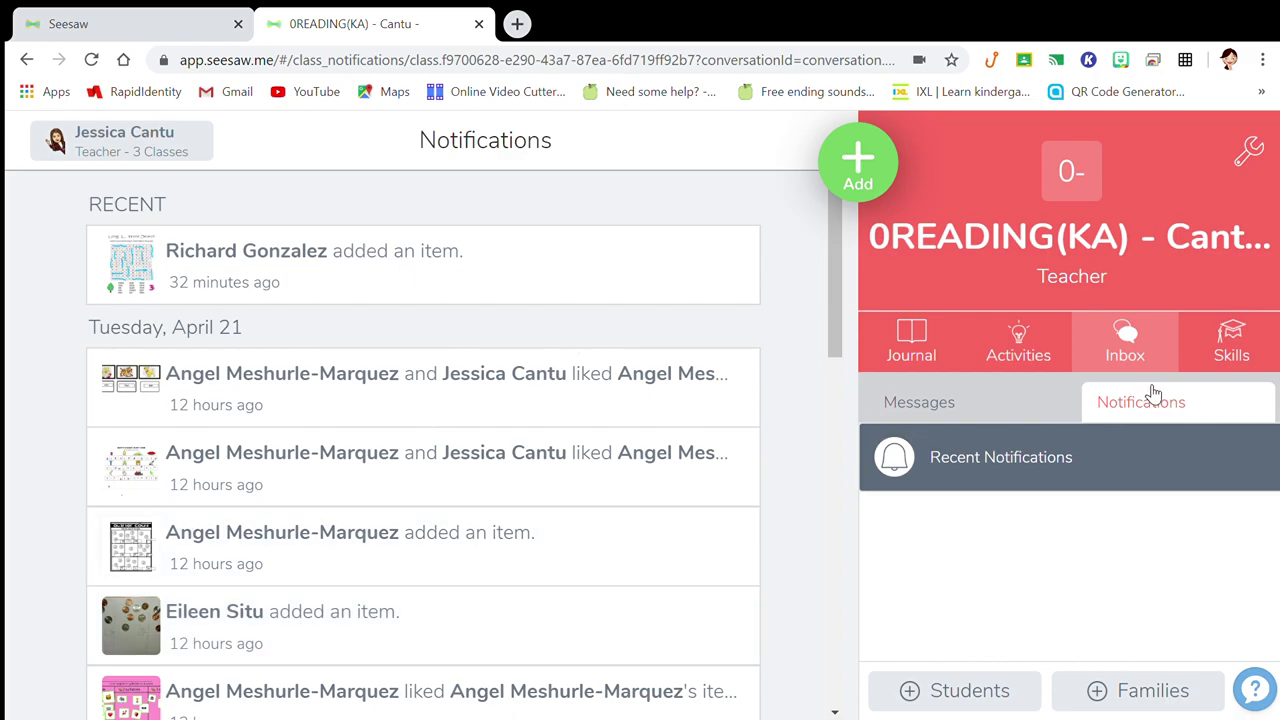
Return to the class's inbox messages and view the Student Announcements section down to its send option.
left_click(1128, 340)
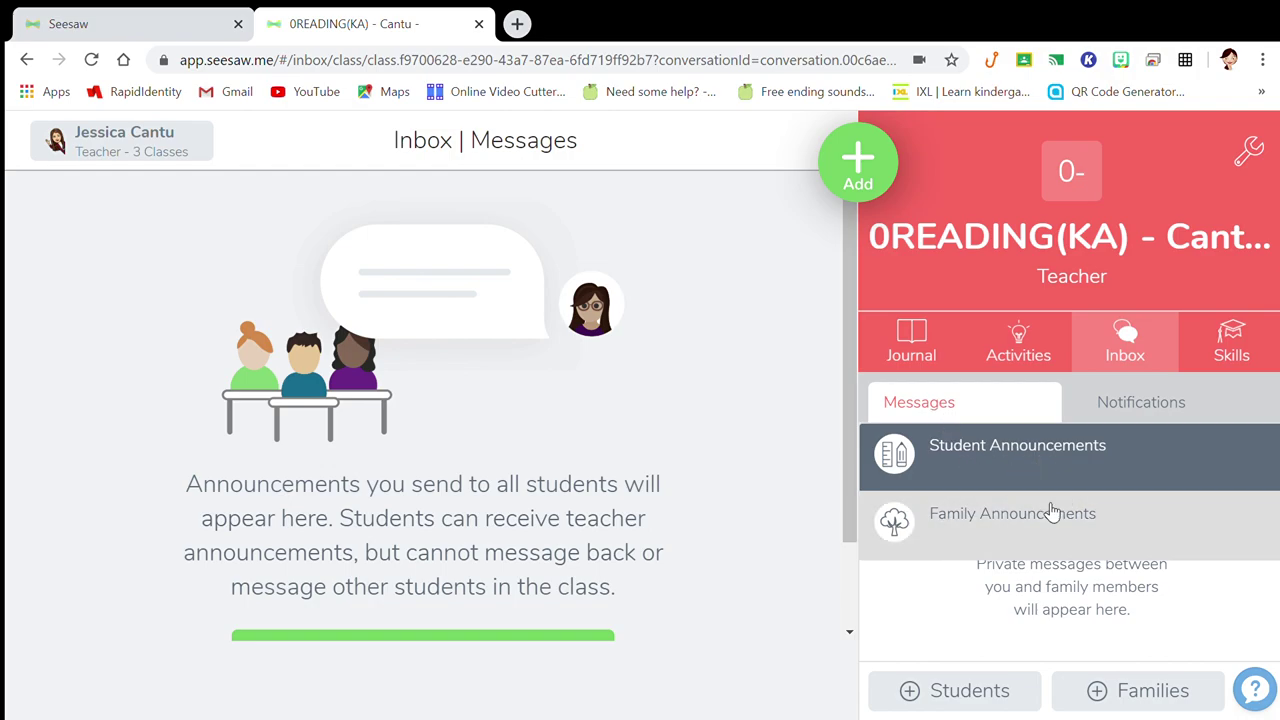
left_click(1013, 450)
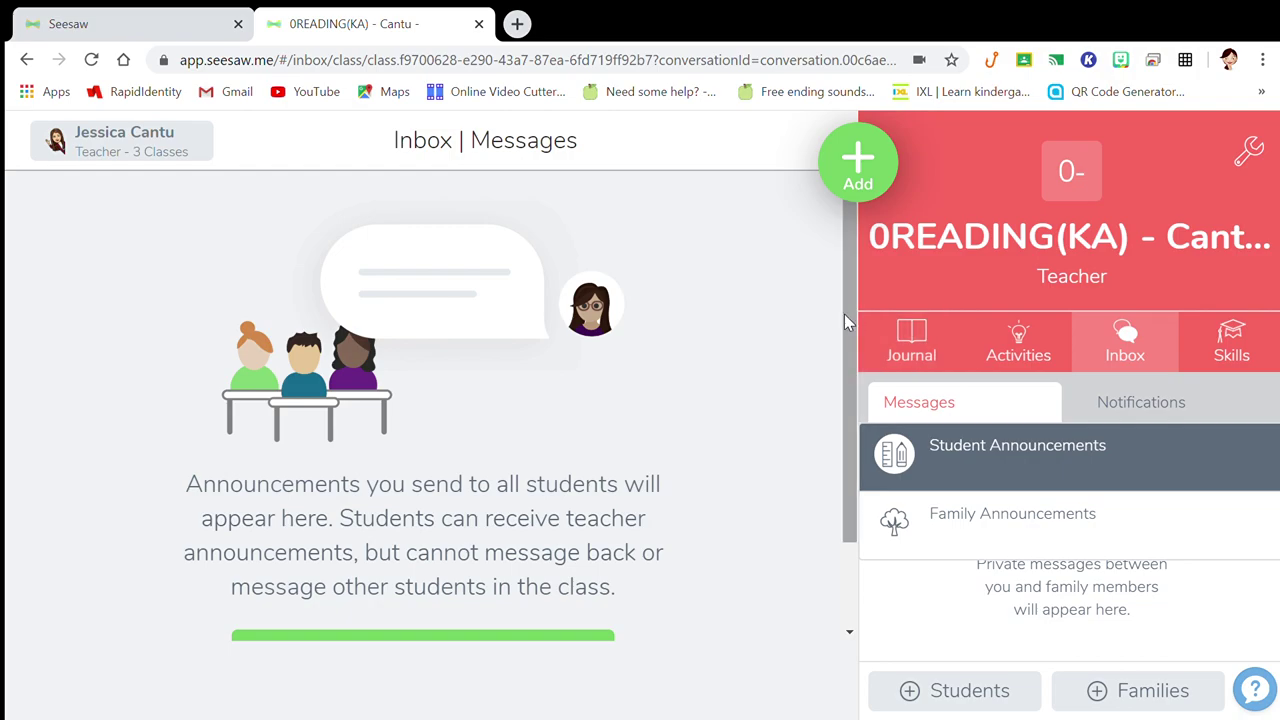
left_click_drag(845, 322, 843, 558)
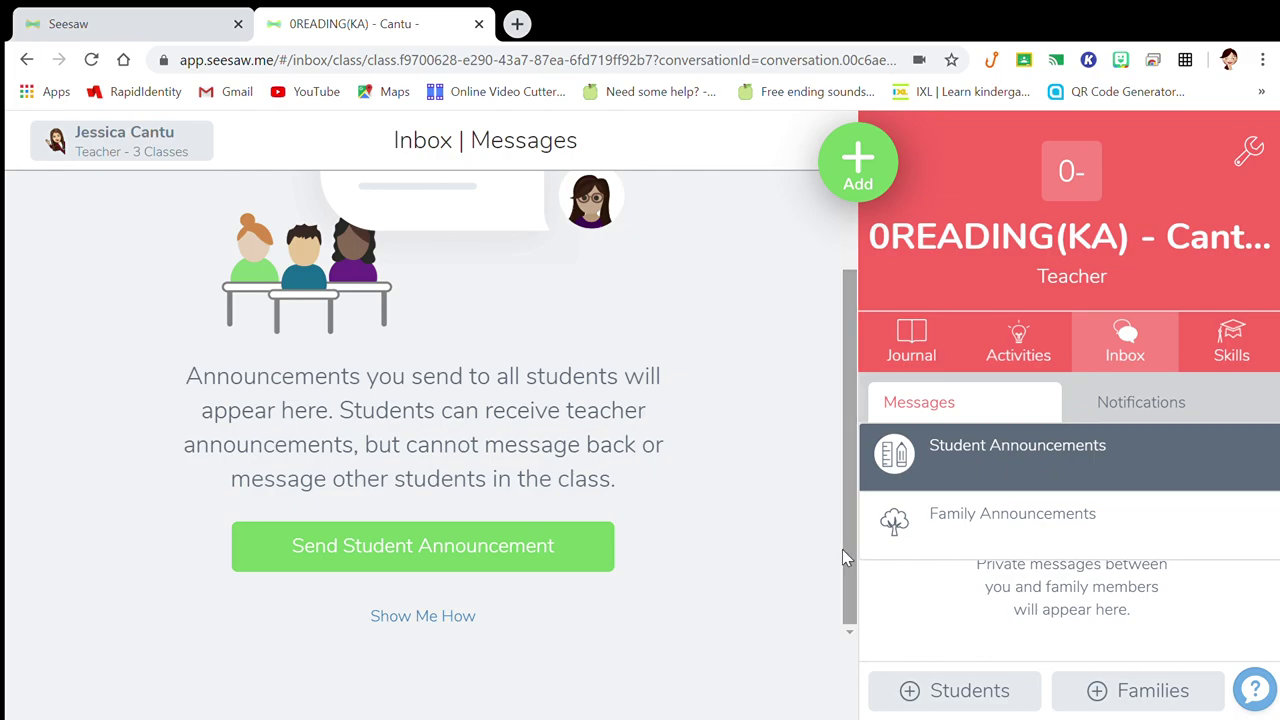
Start a student announcement addressed to All Students and close it without sending.
left_click(446, 552)
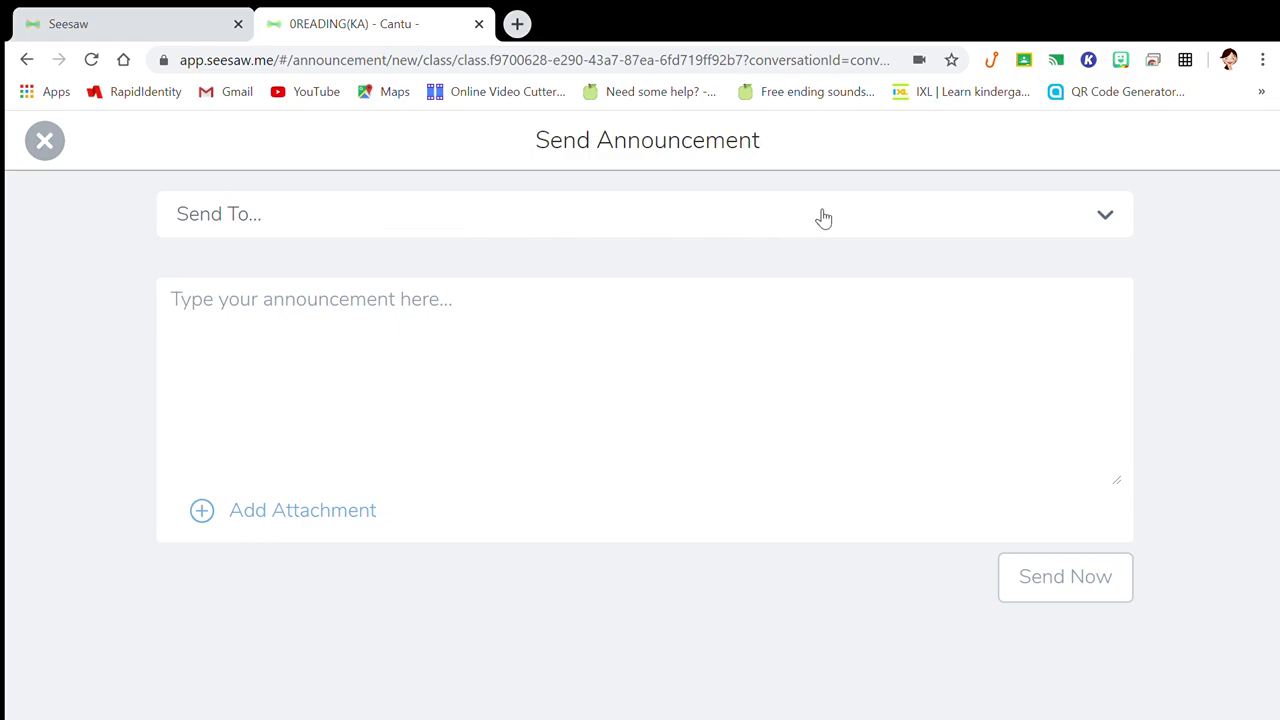
left_click(893, 220)
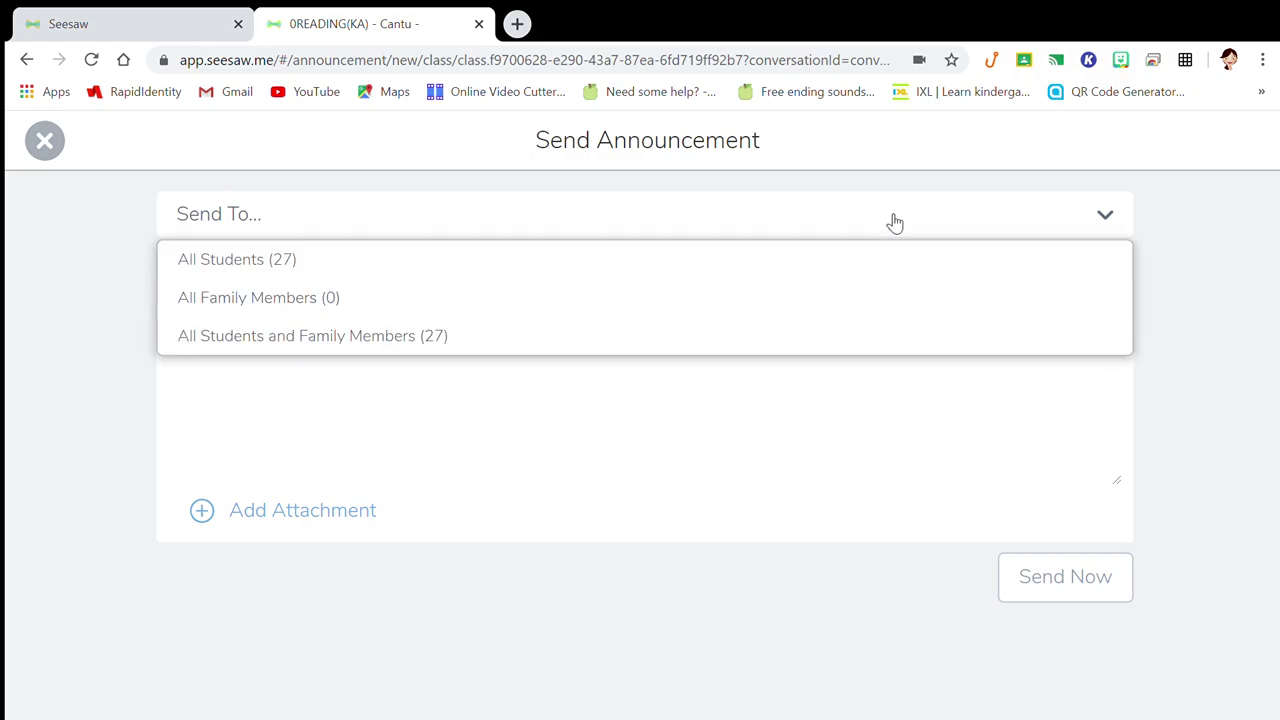
left_click(295, 259)
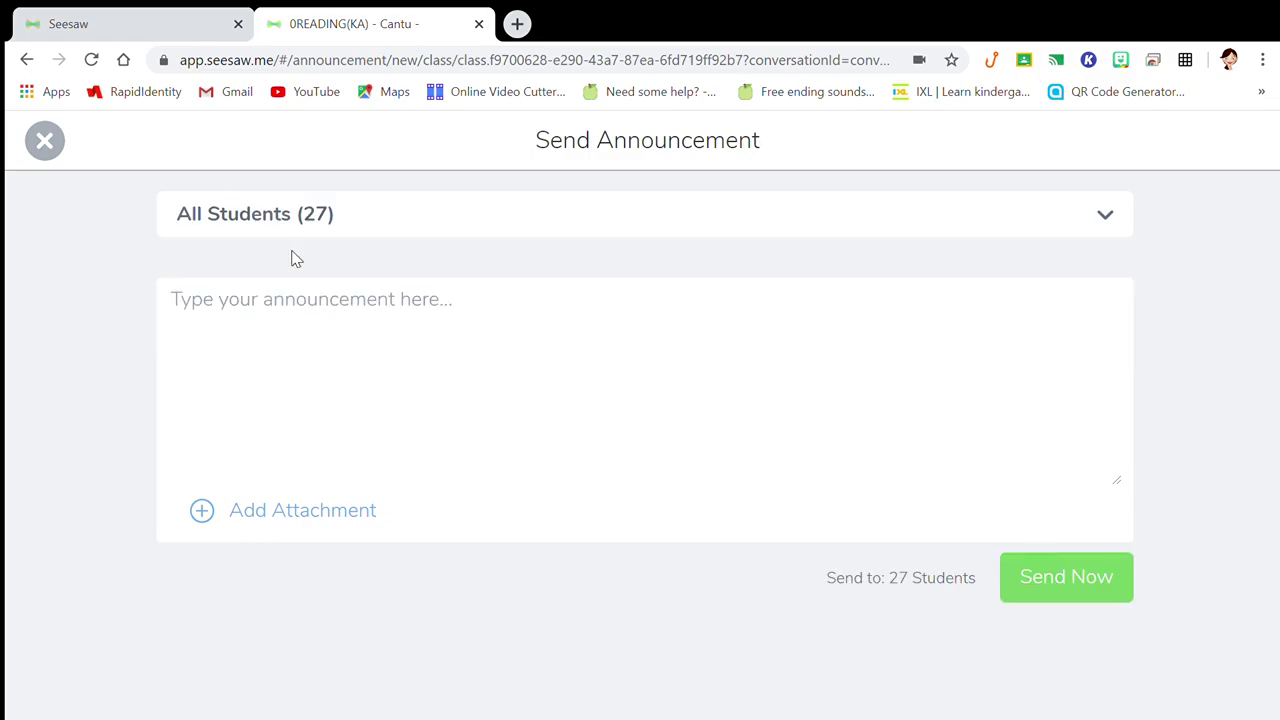
left_click(430, 224)
left_click(441, 403)
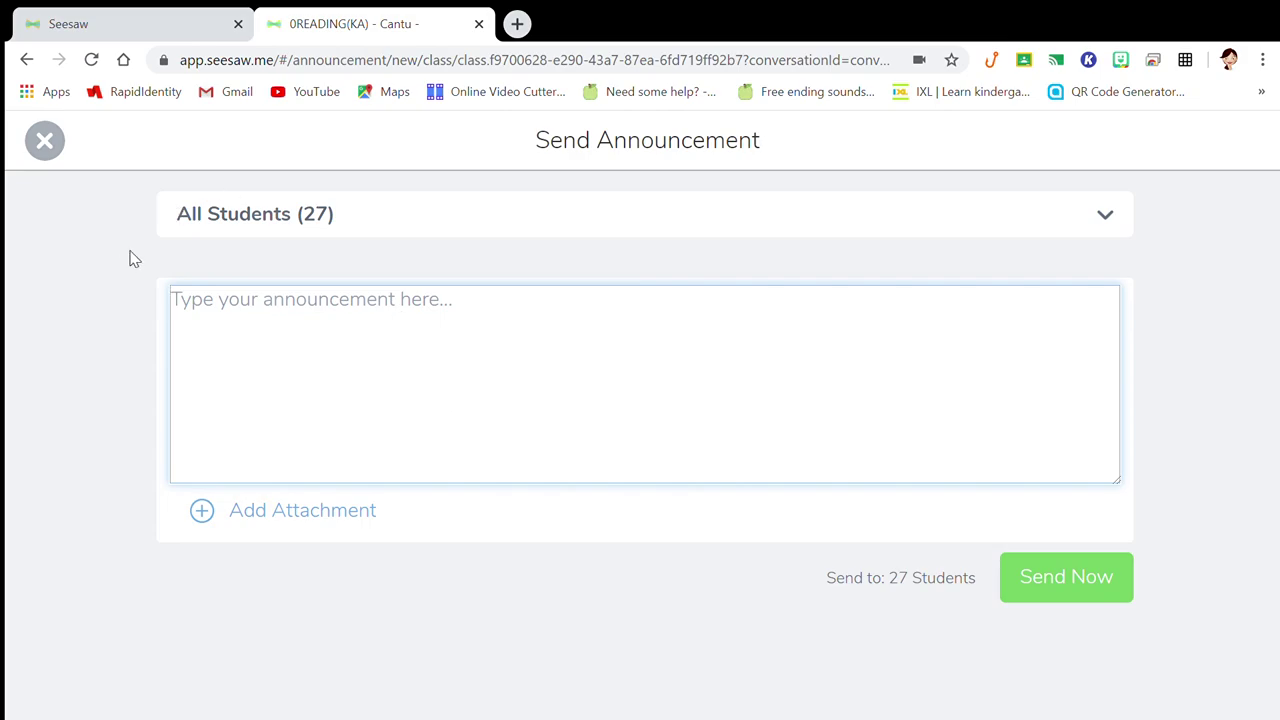
left_click(42, 137)
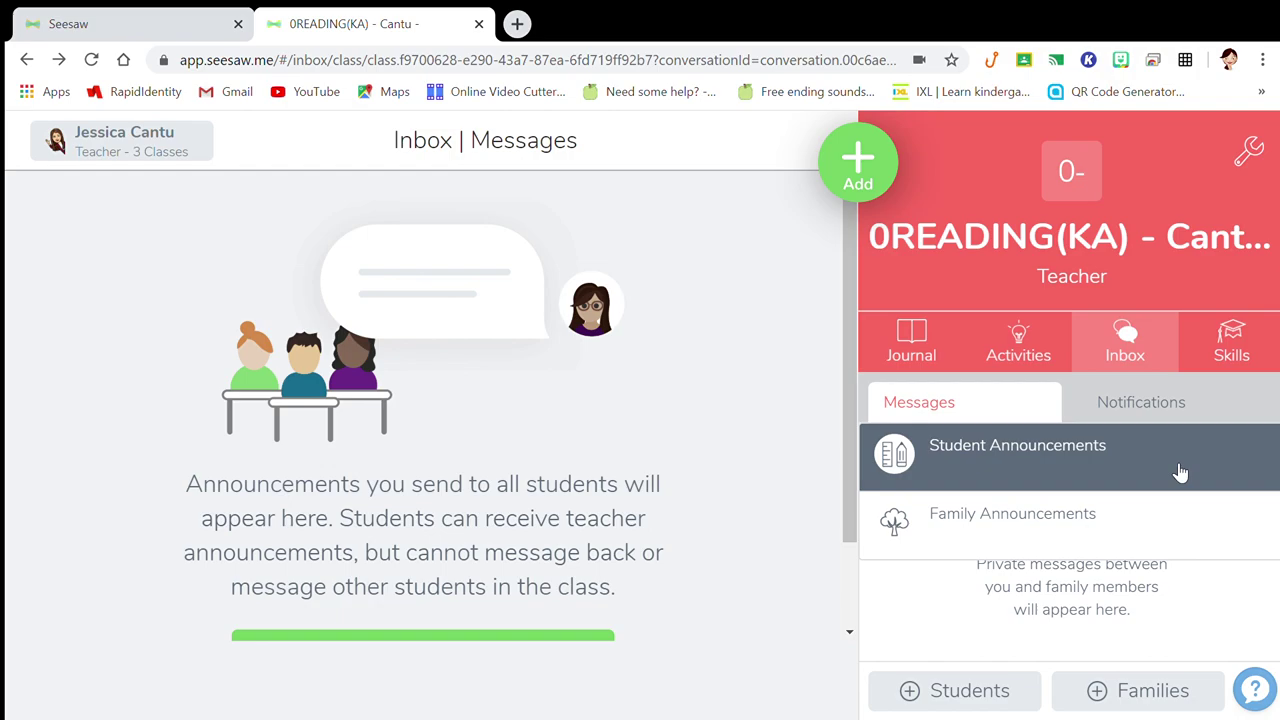
Review the Family Announcements section, including its option to invite families.
left_click(1062, 528)
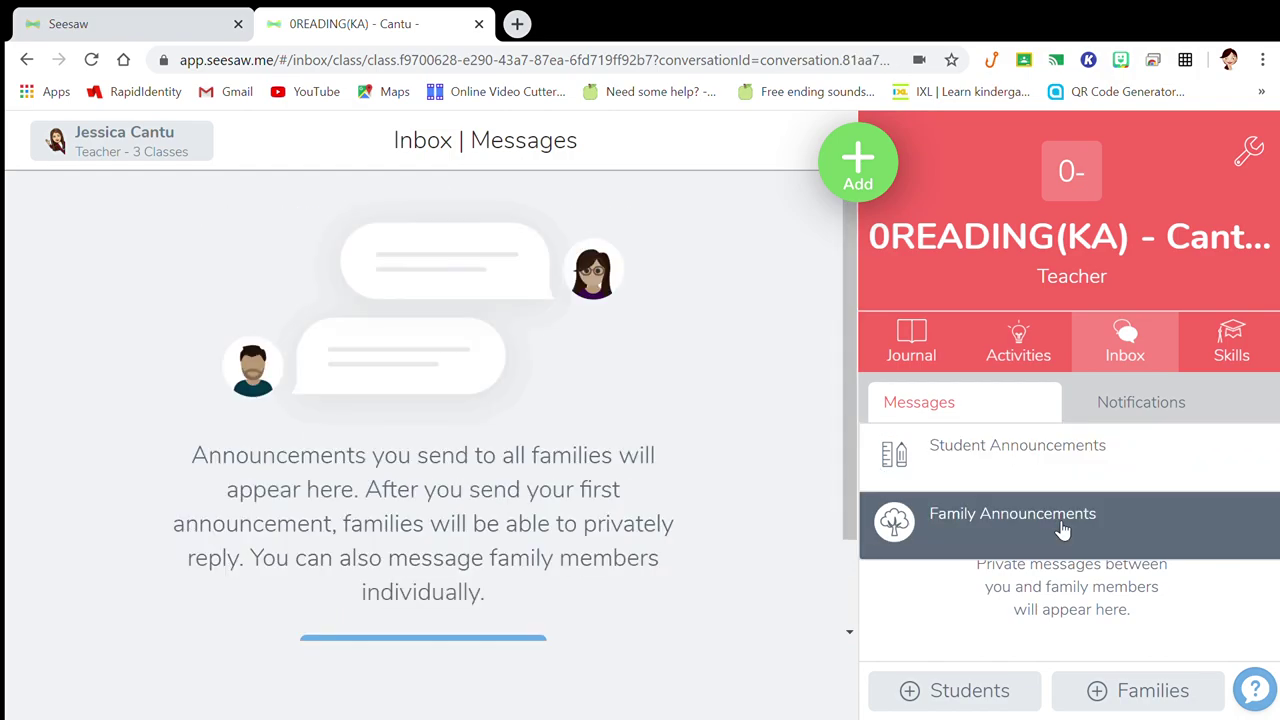
left_click_drag(843, 349, 811, 515)
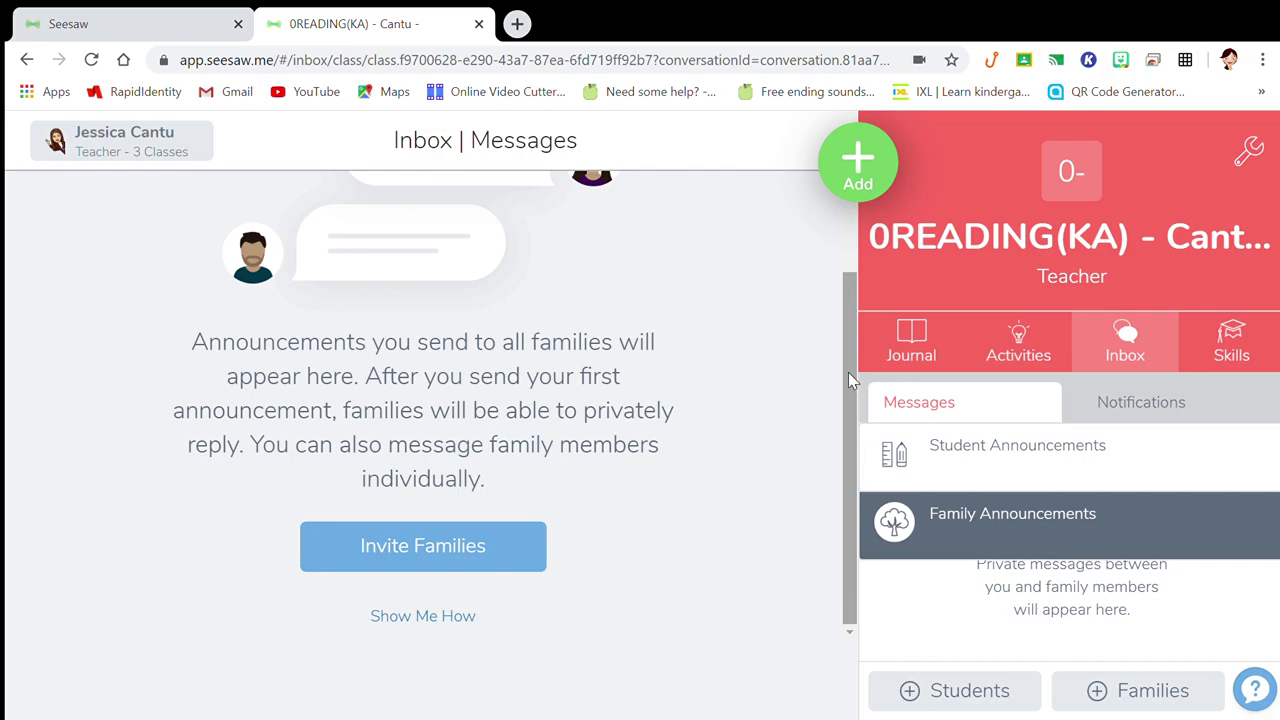
scroll(846, 372, "up", 2)
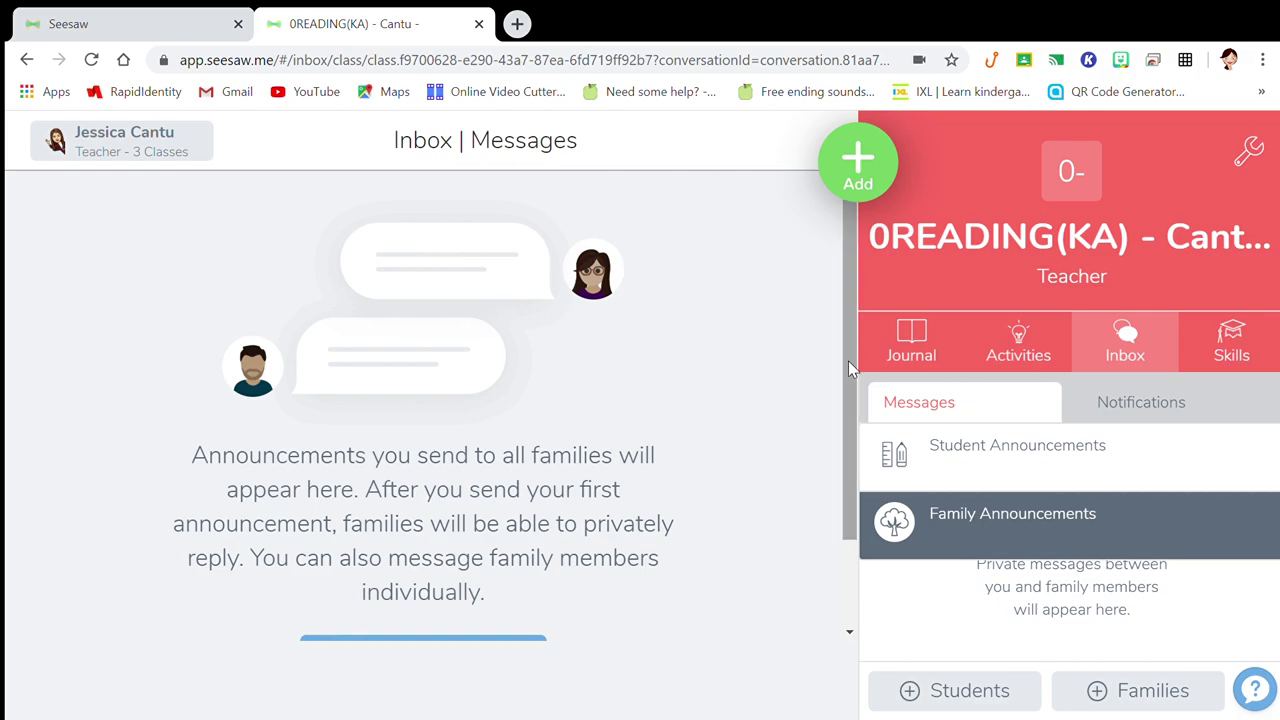
Open the 0READING(KA) class journal and look through its student list.
left_click(922, 348)
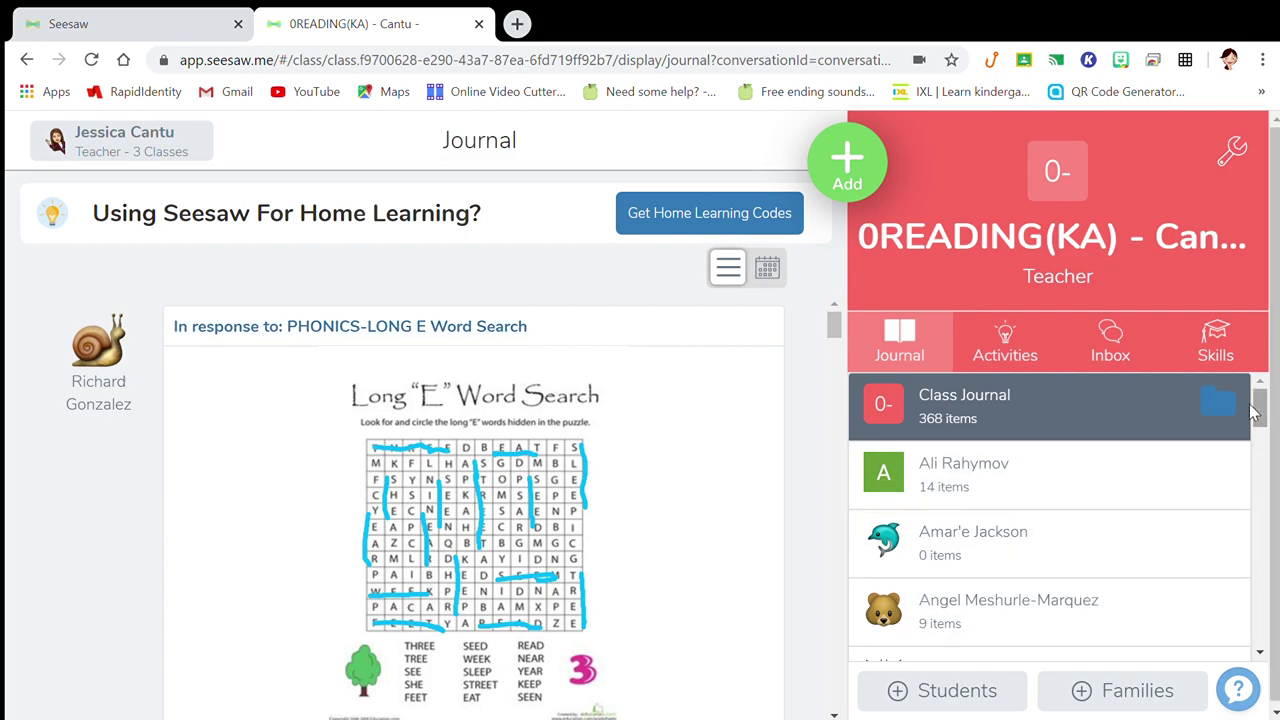
scroll(1253, 435, "down", 2)
left_click_drag(1253, 435, 1268, 370)
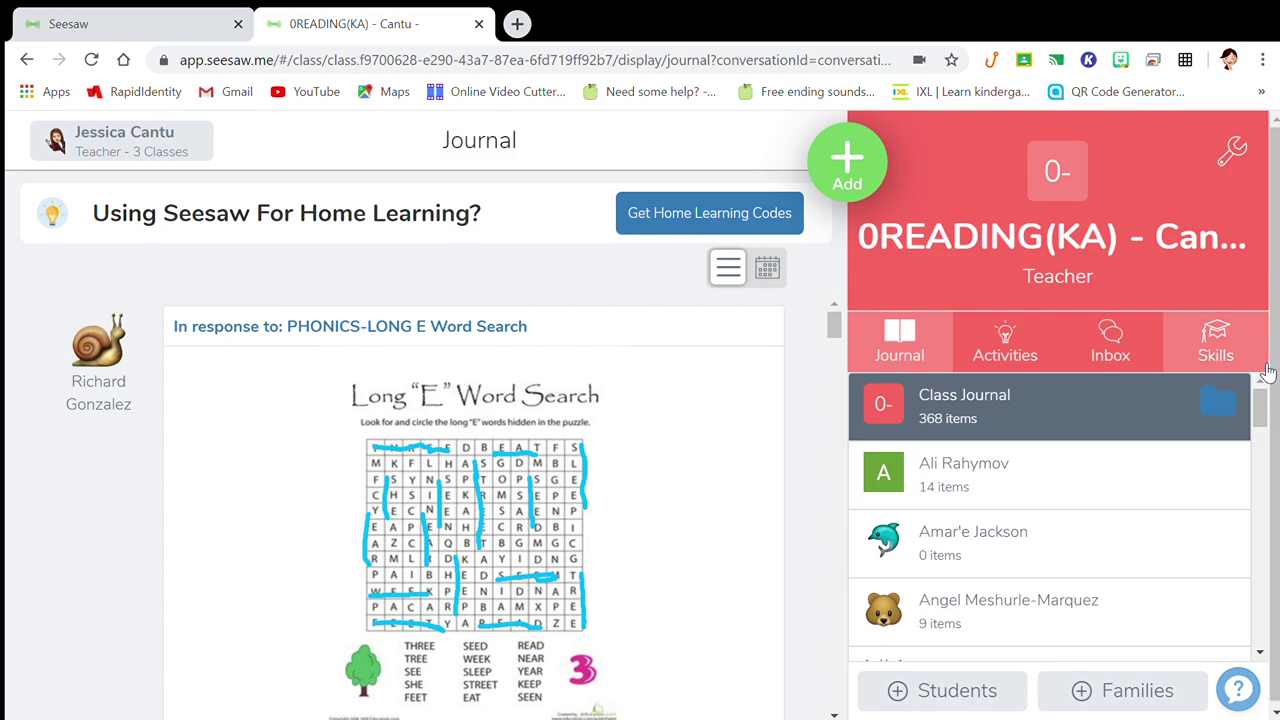